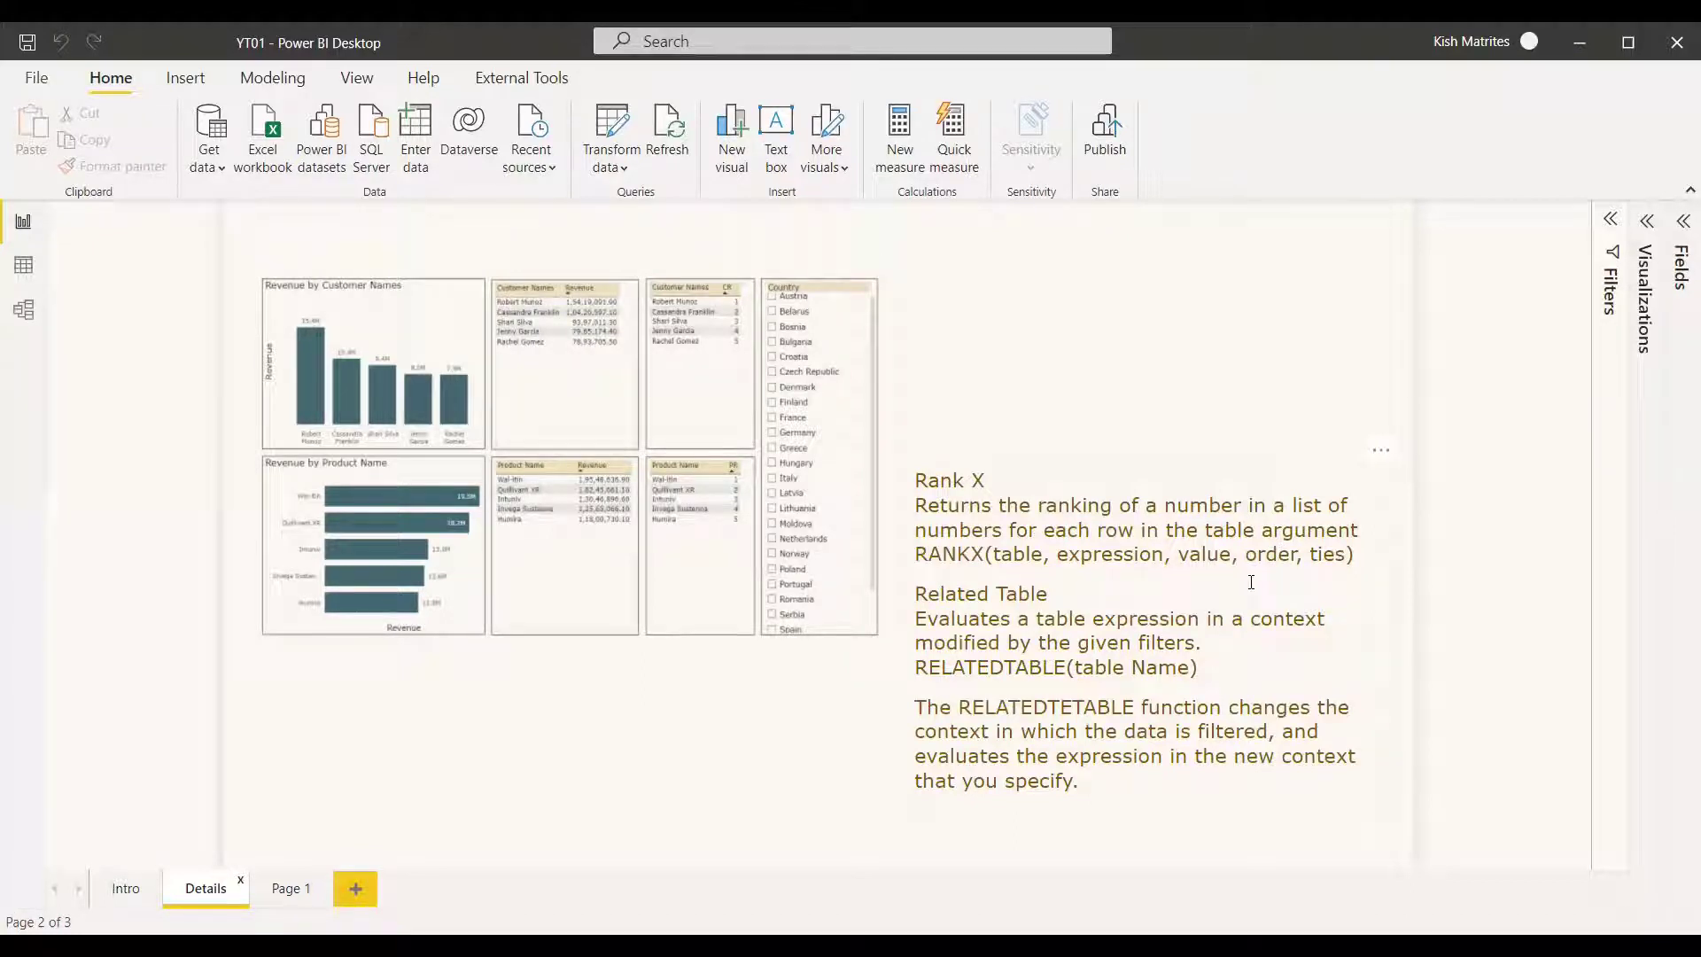
Step: Finish editing the RANKX description text box
double_click(1018, 557)
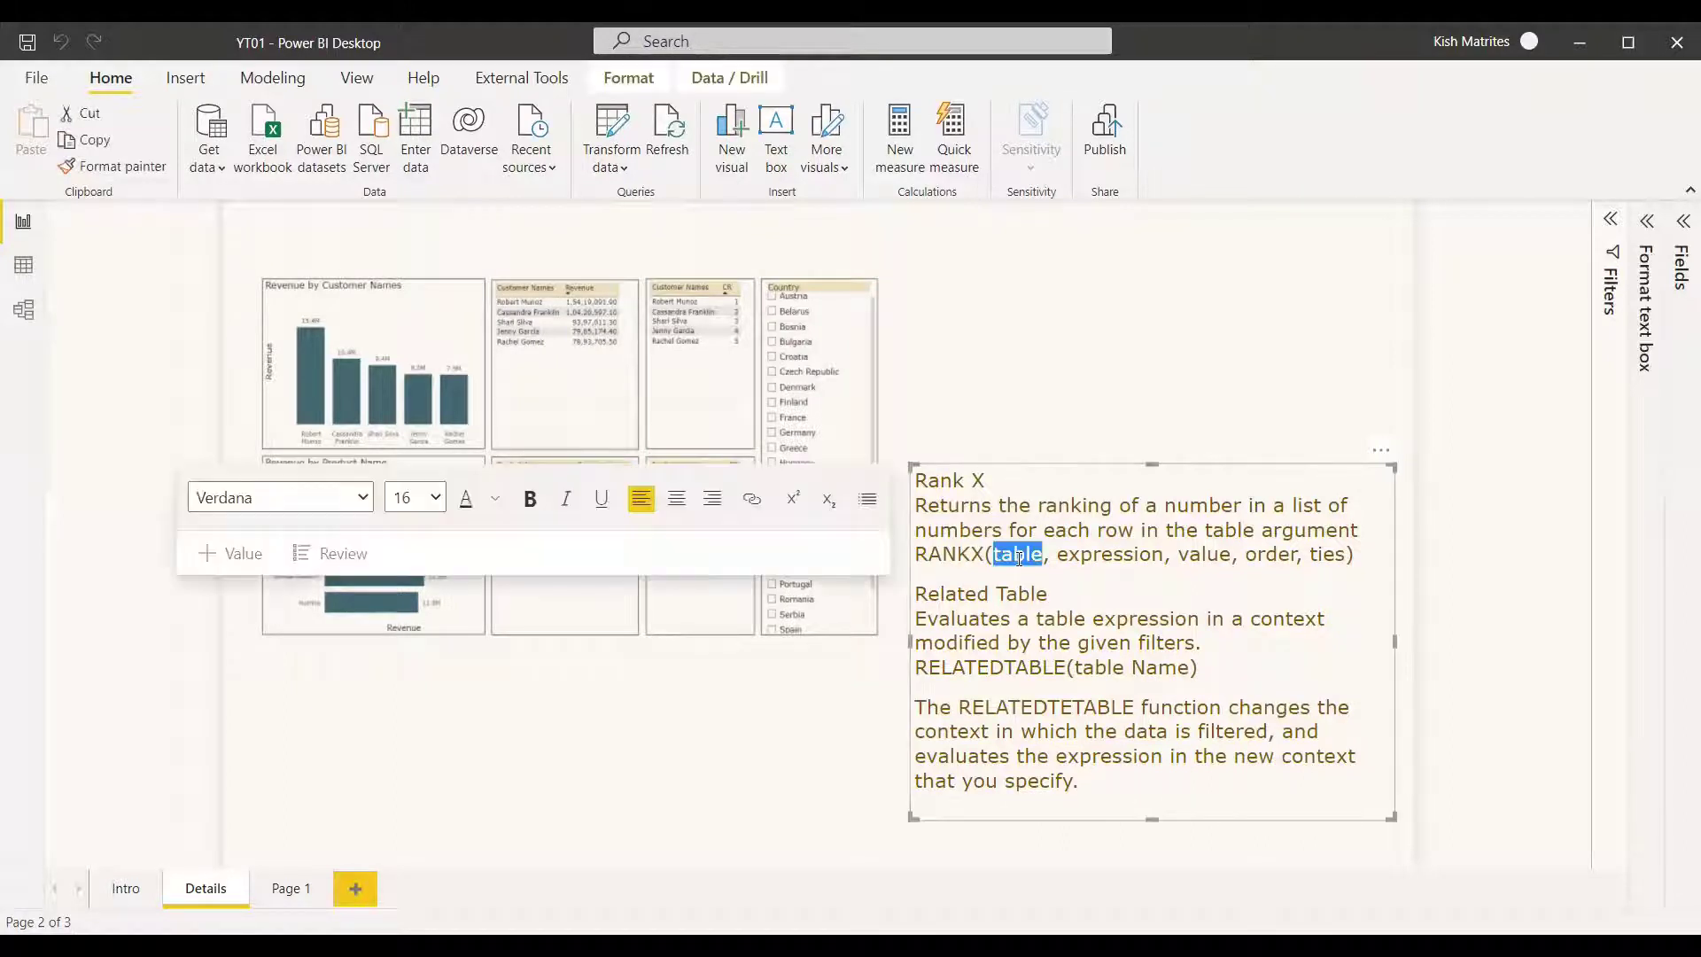
click(1453, 631)
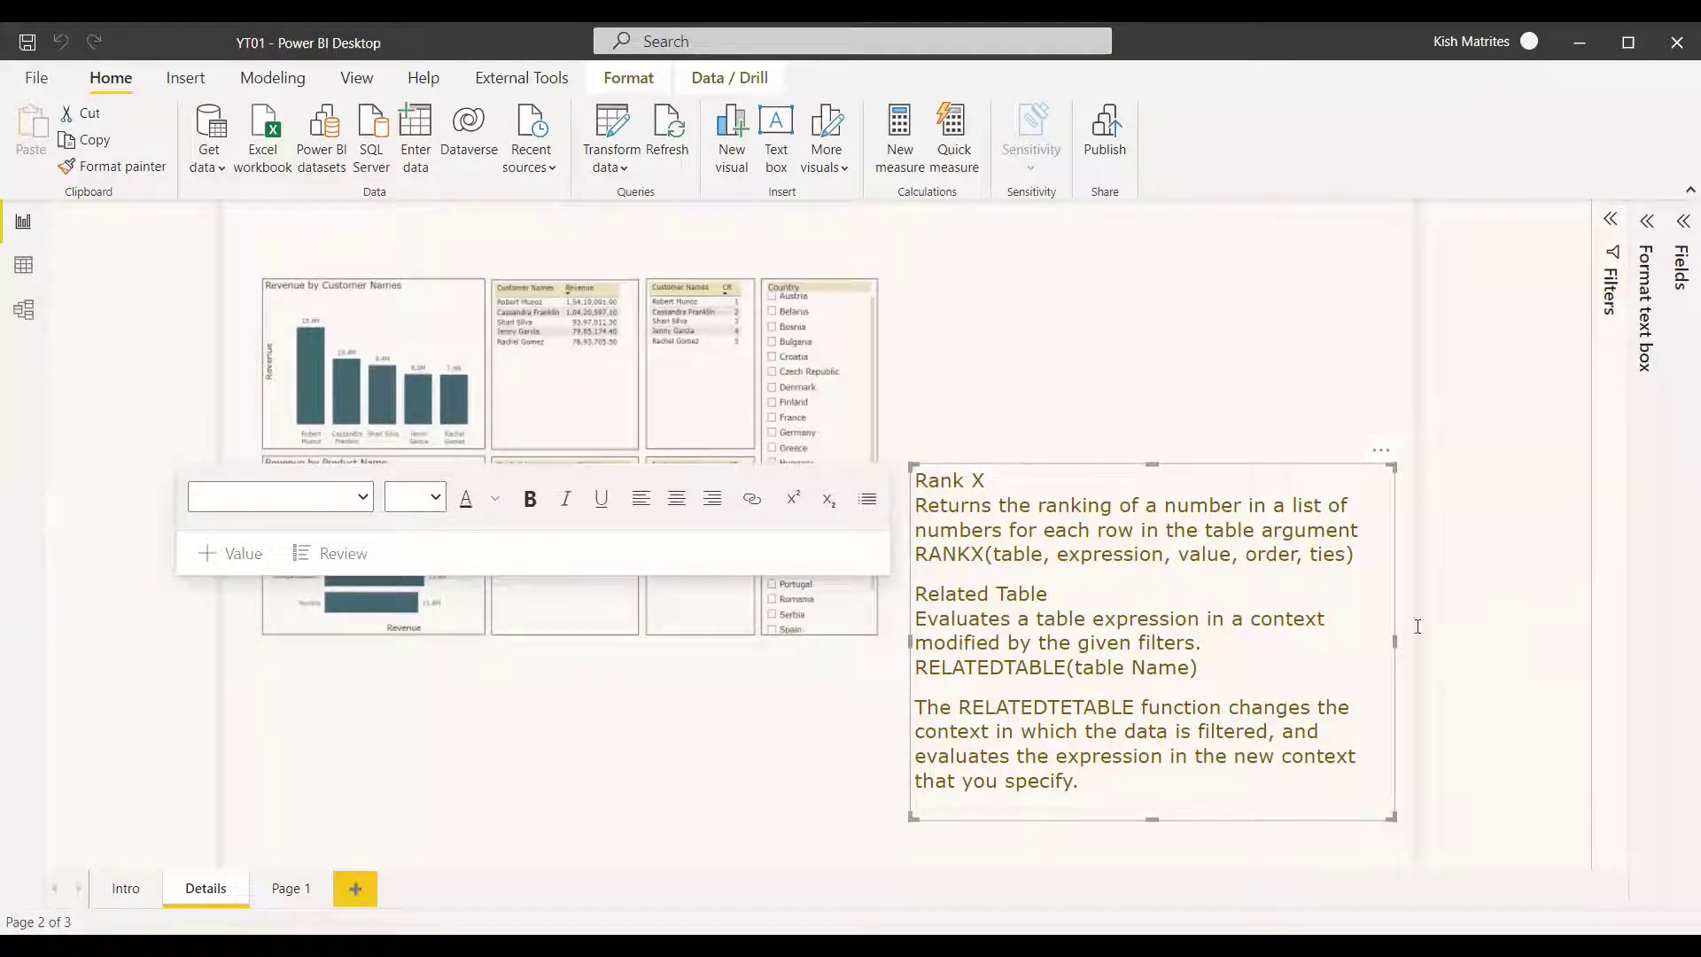
click(757, 407)
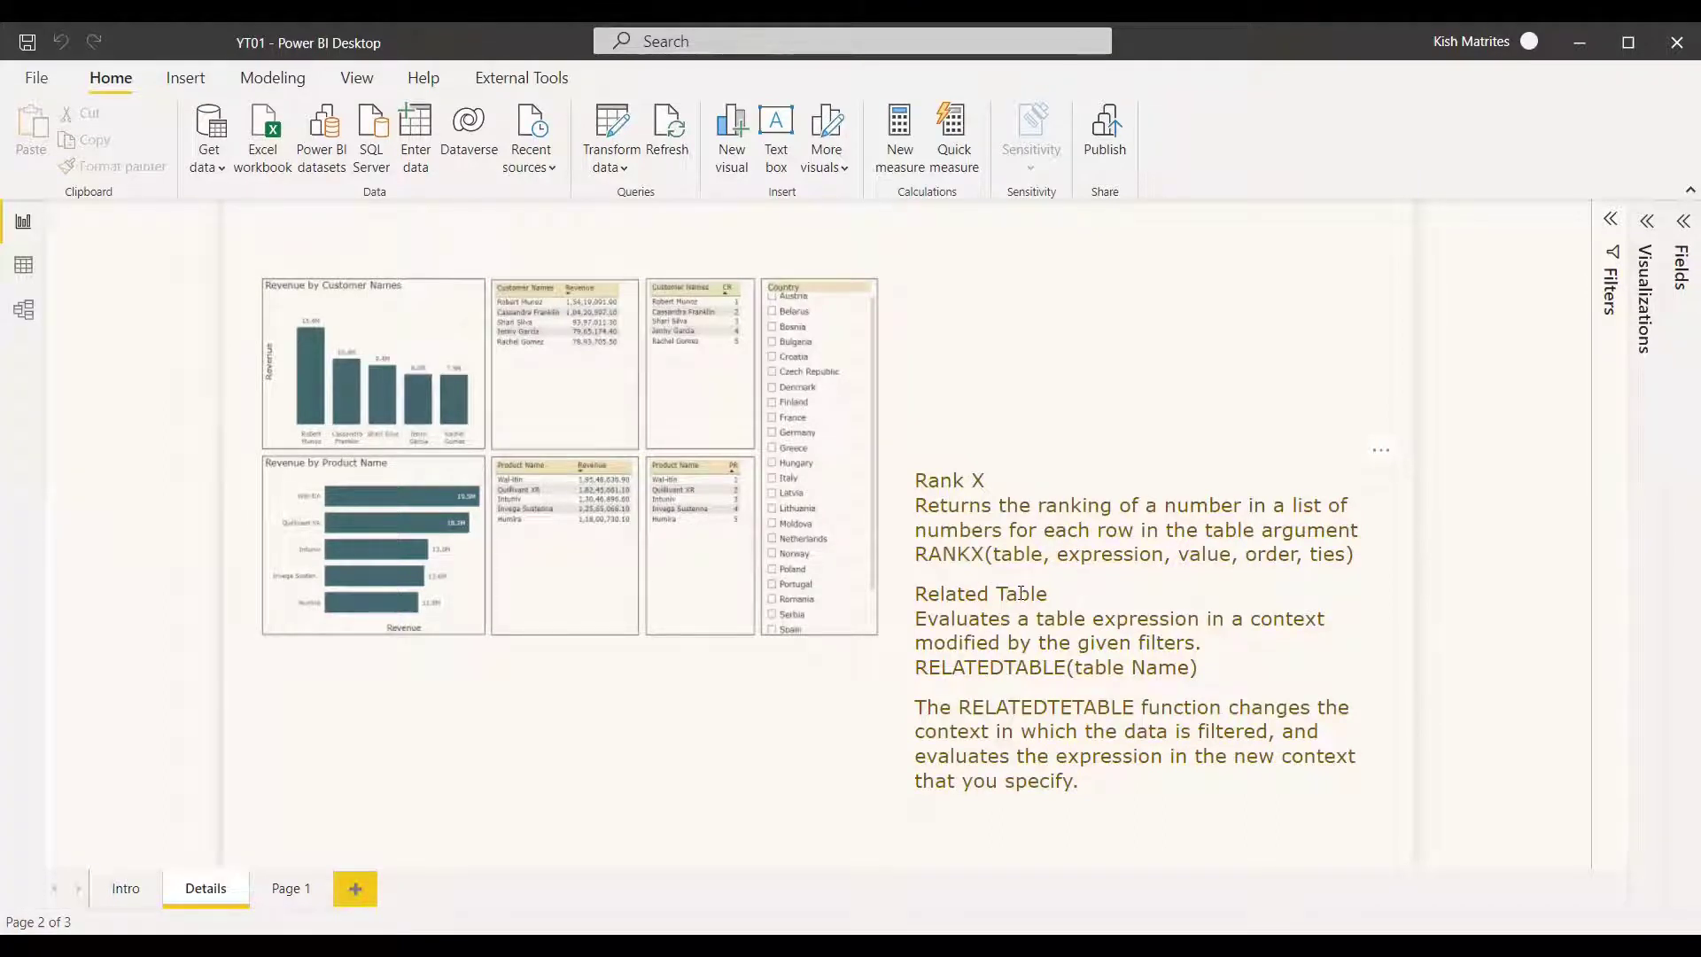
Step: Expand the Fields pane and the Sales Details, Product Details and Customer Details tables
click(1682, 220)
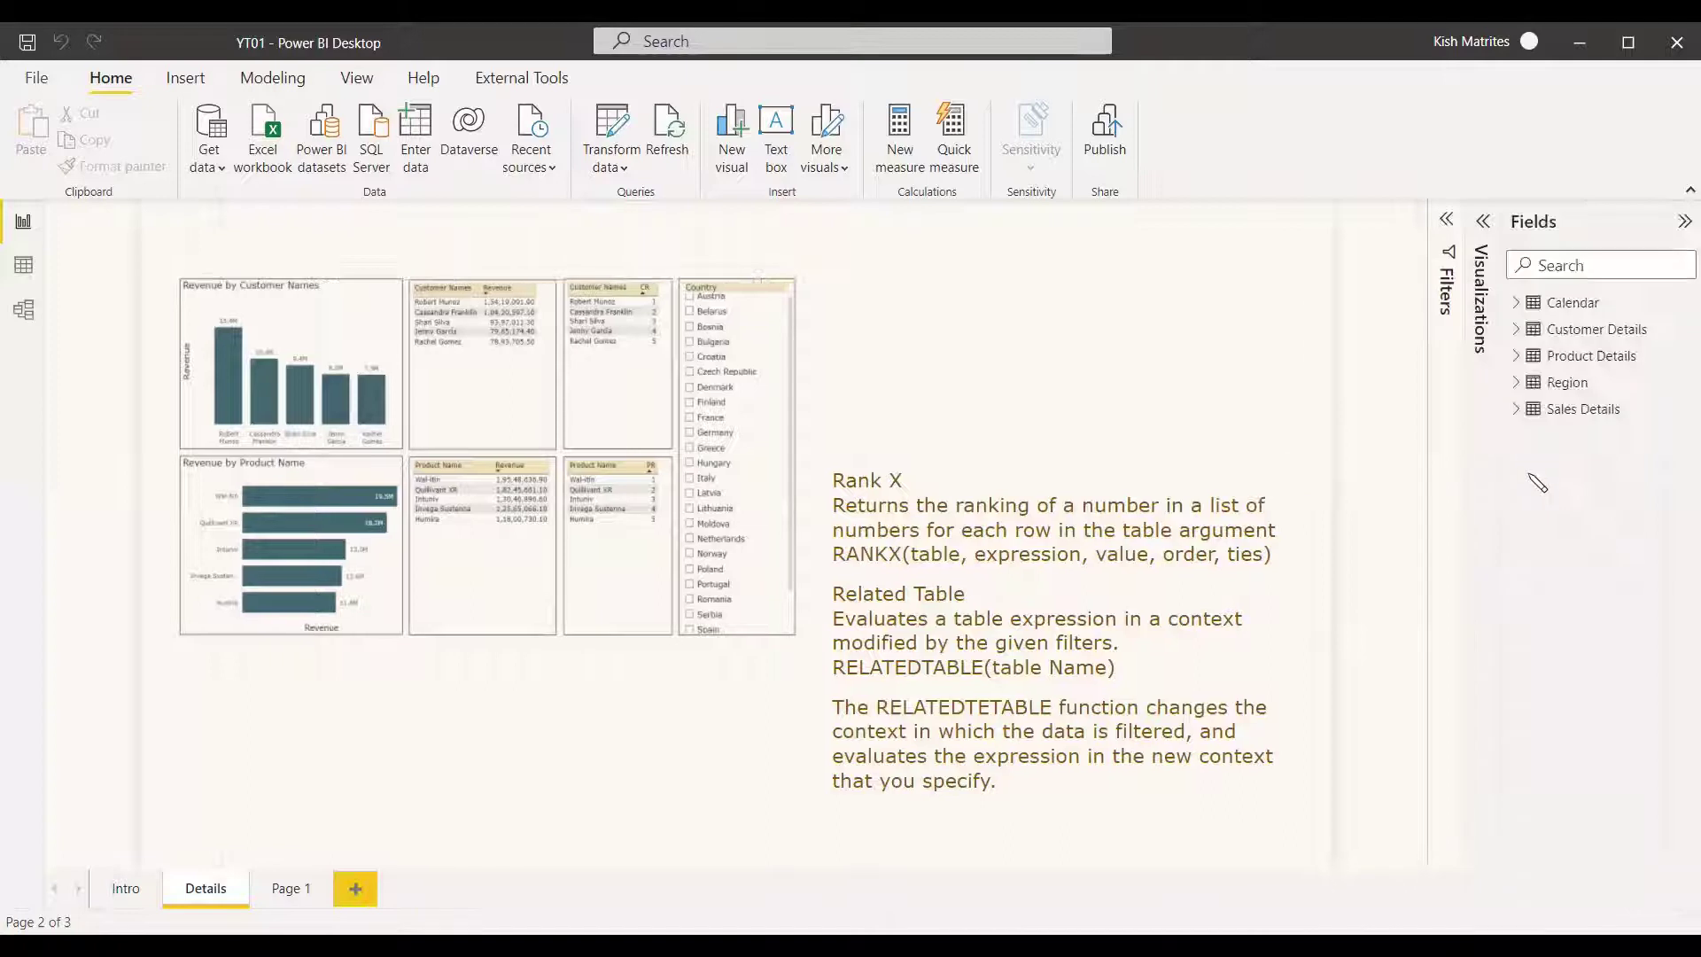
click(1515, 408)
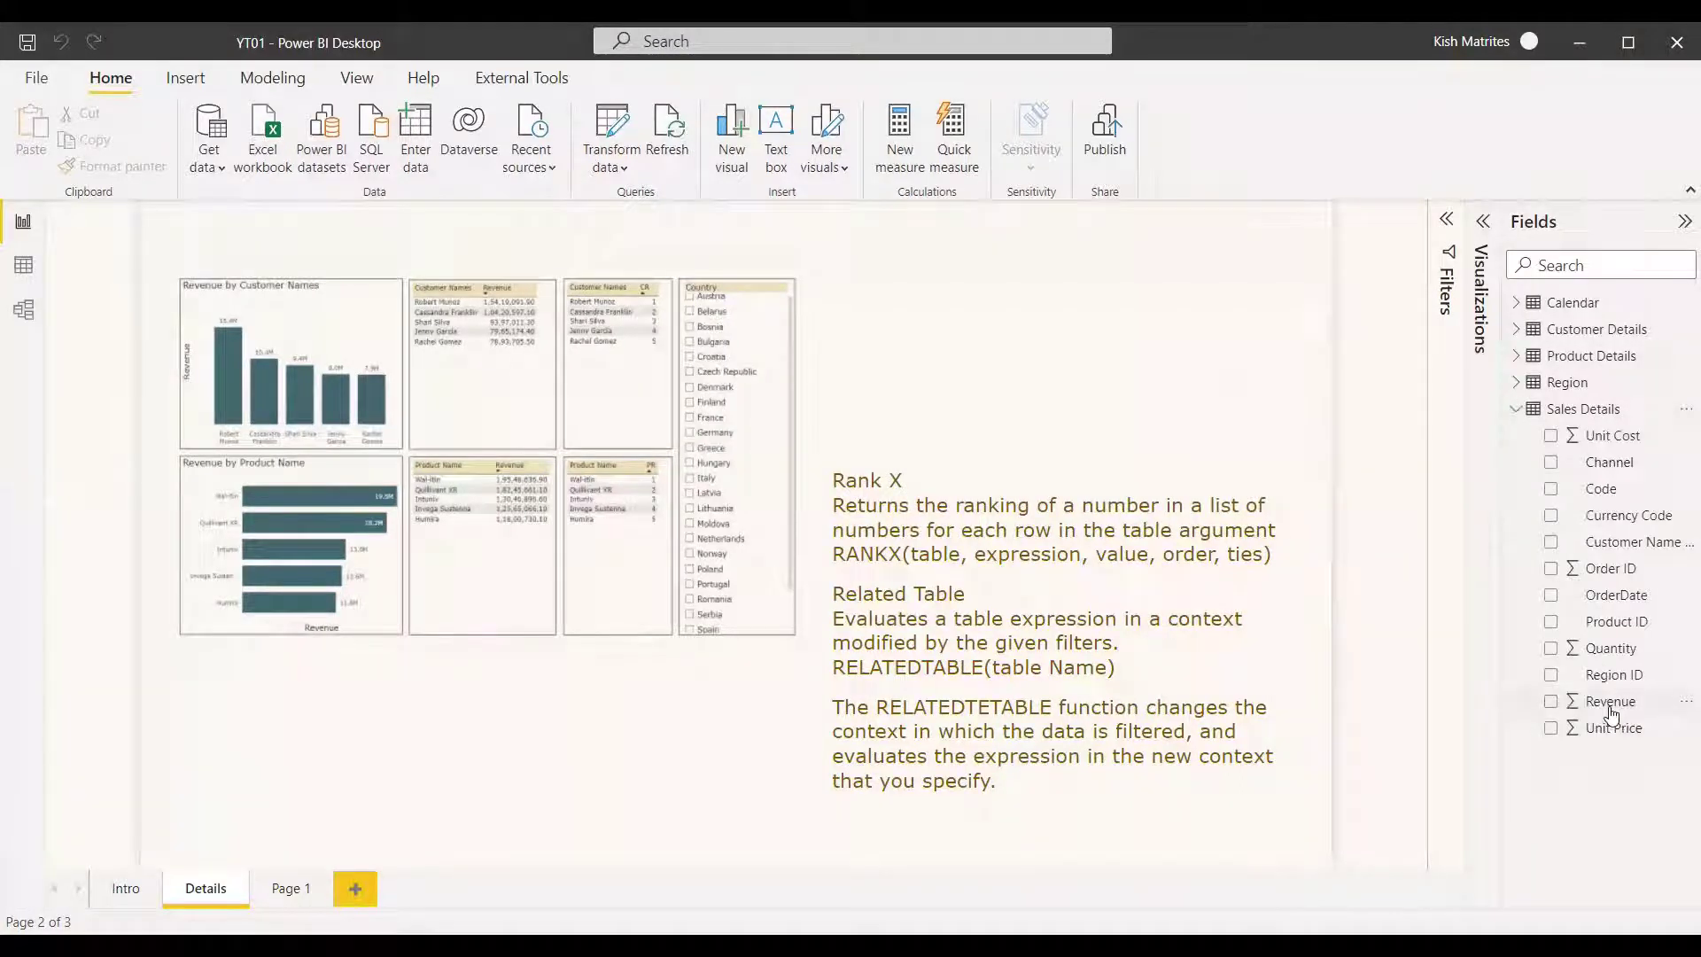
click(1516, 356)
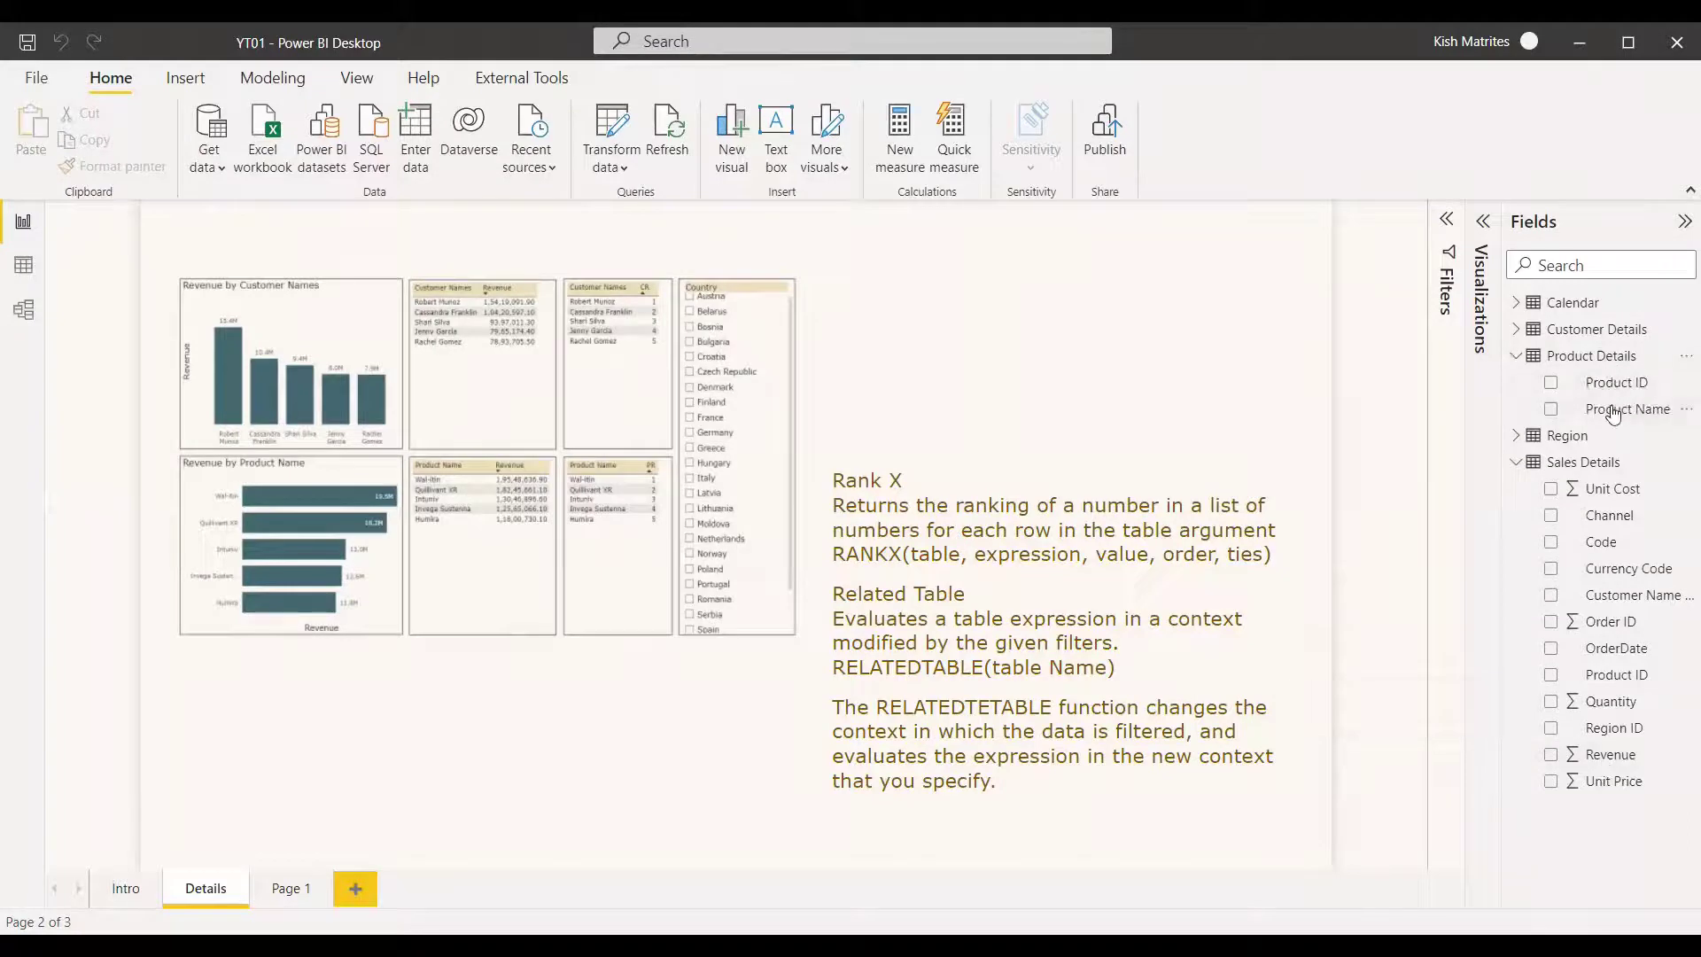
click(1517, 330)
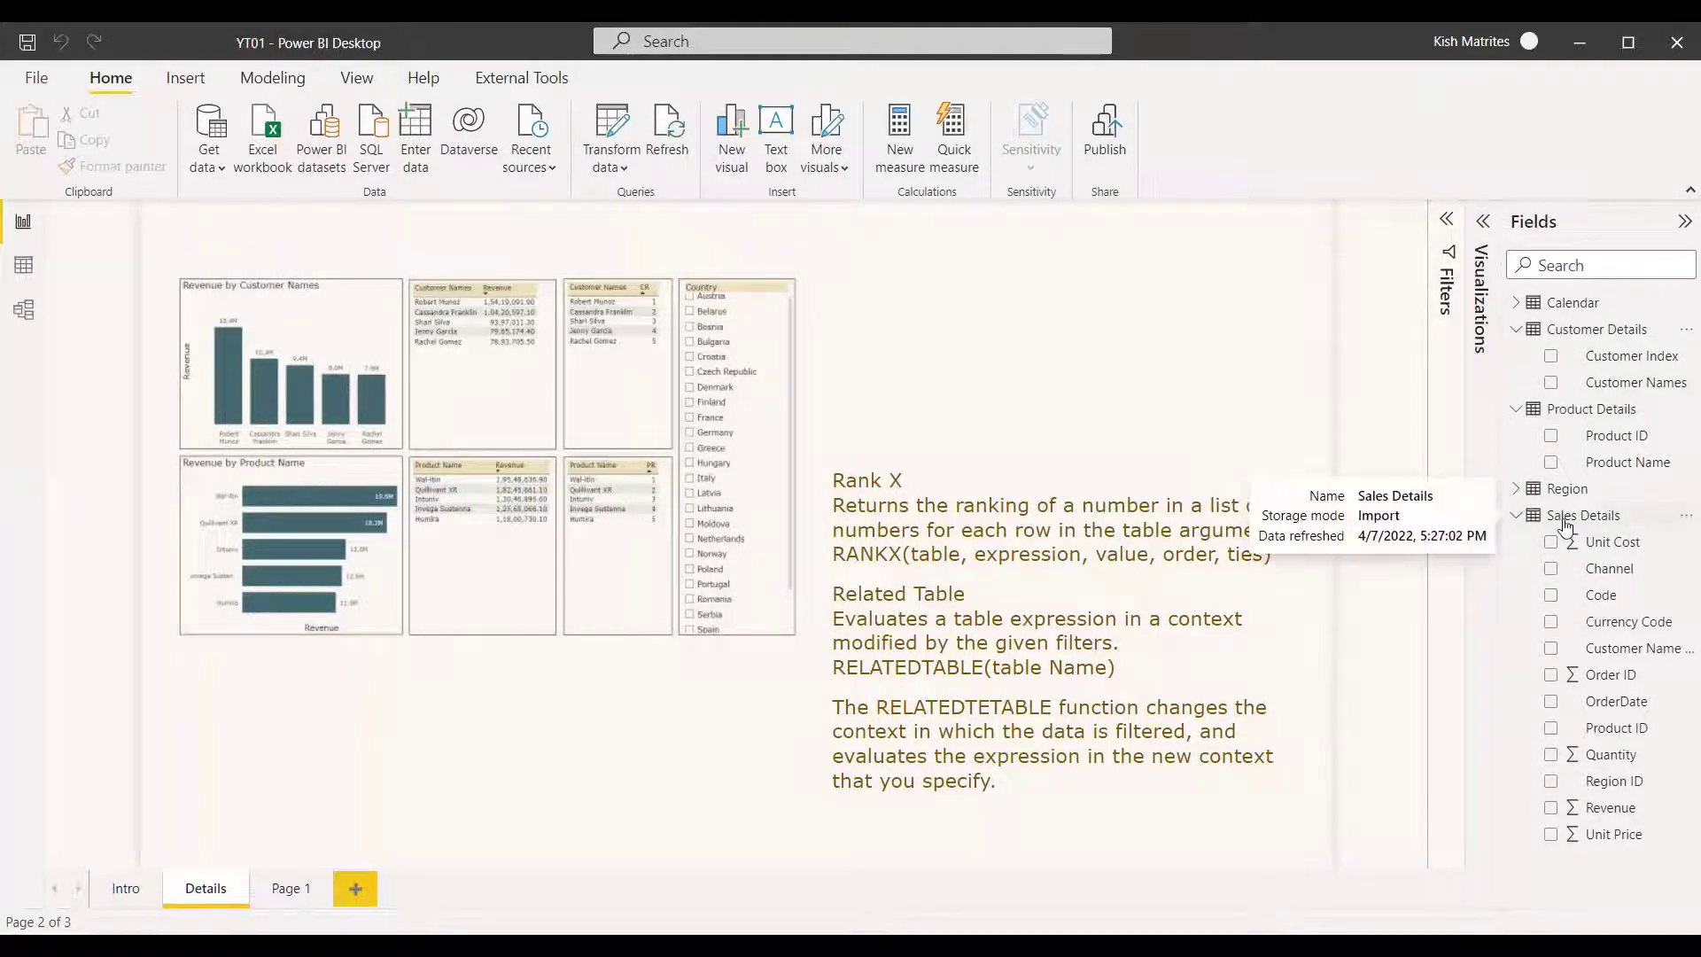
Step: On Page 1, add a stacked column chart of Revenue by Customer Names and show its filters
click(287, 888)
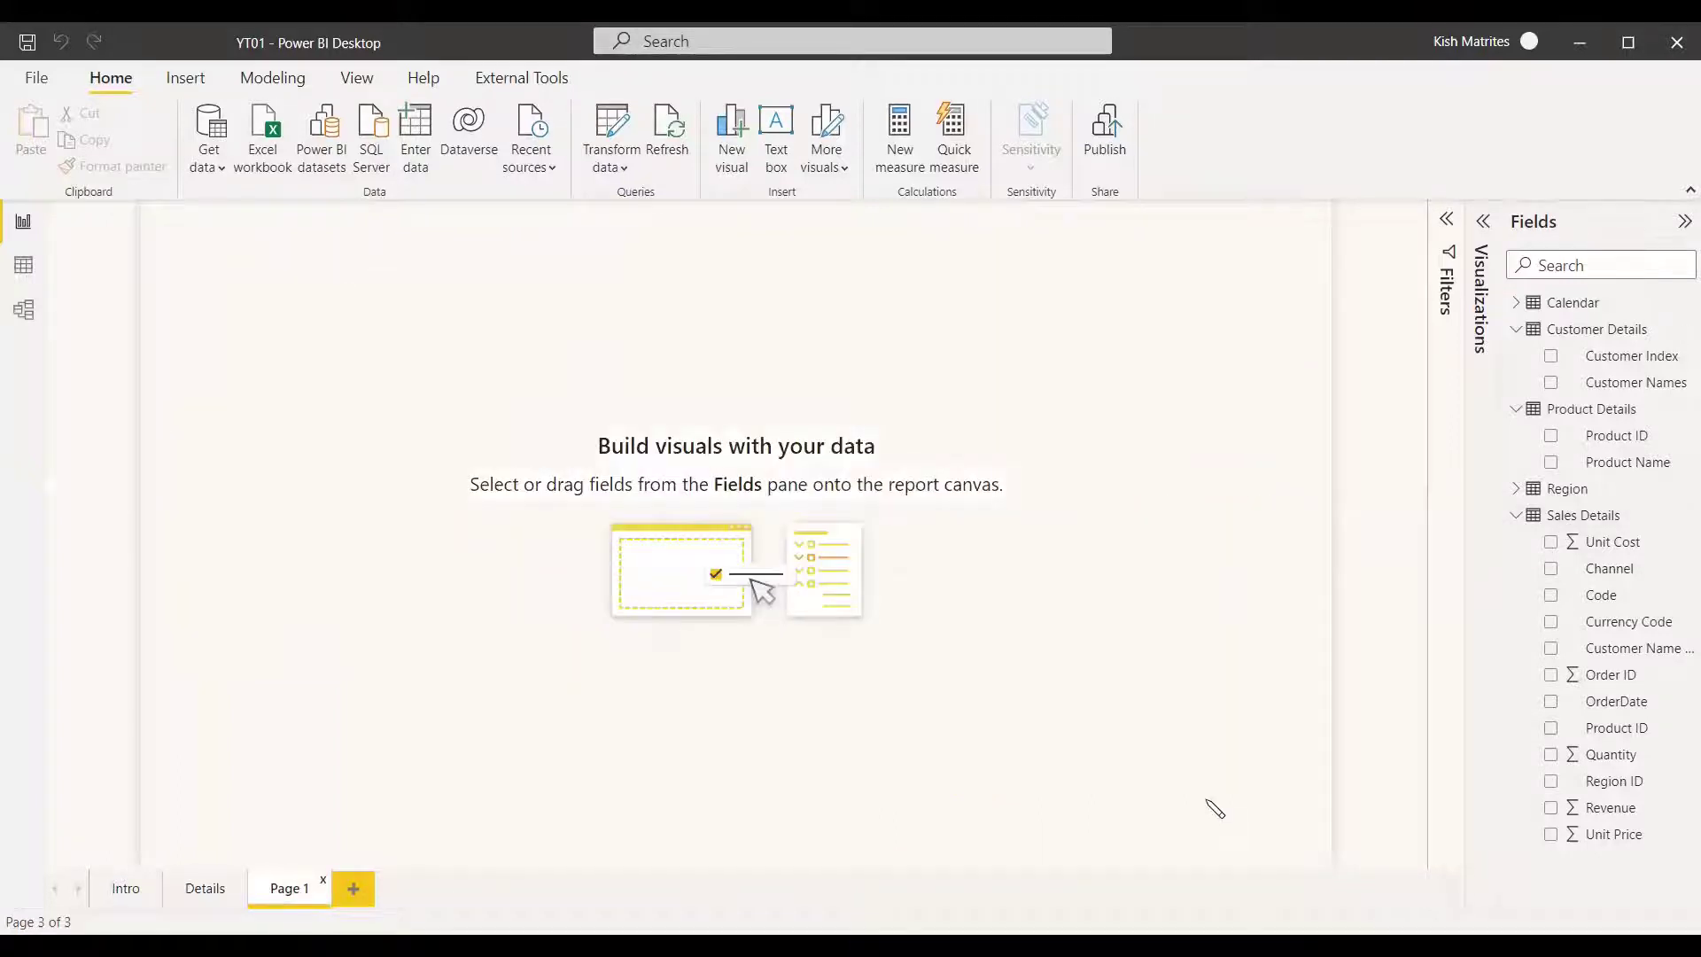
click(1481, 237)
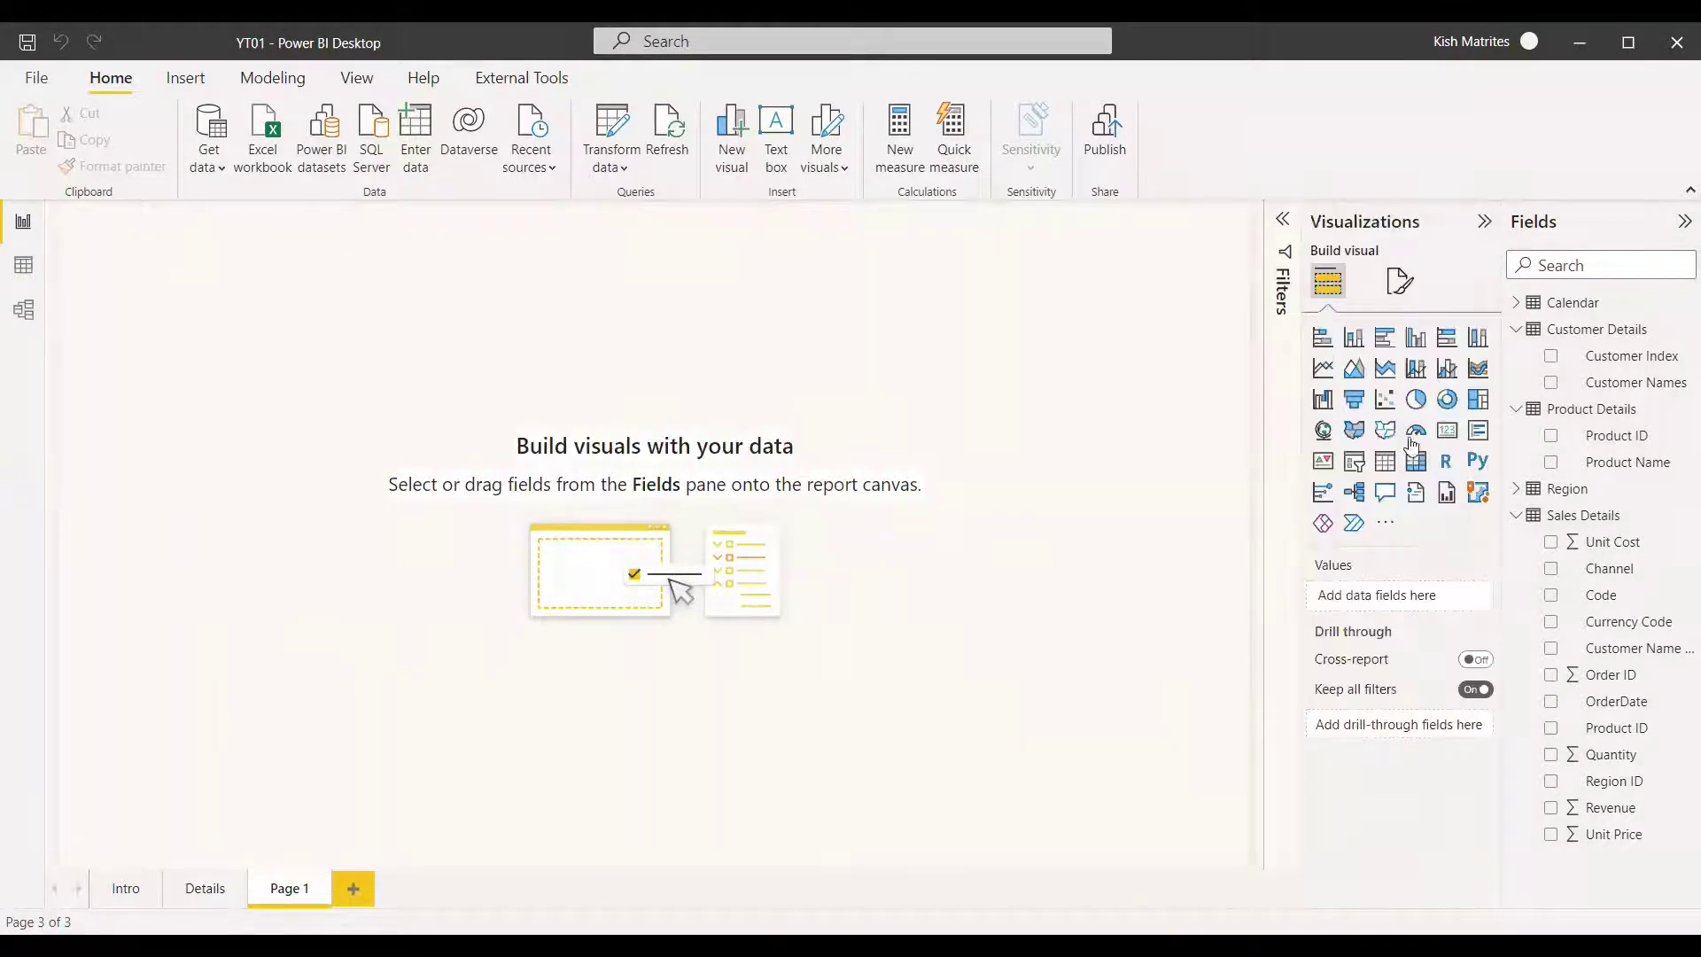
click(1384, 462)
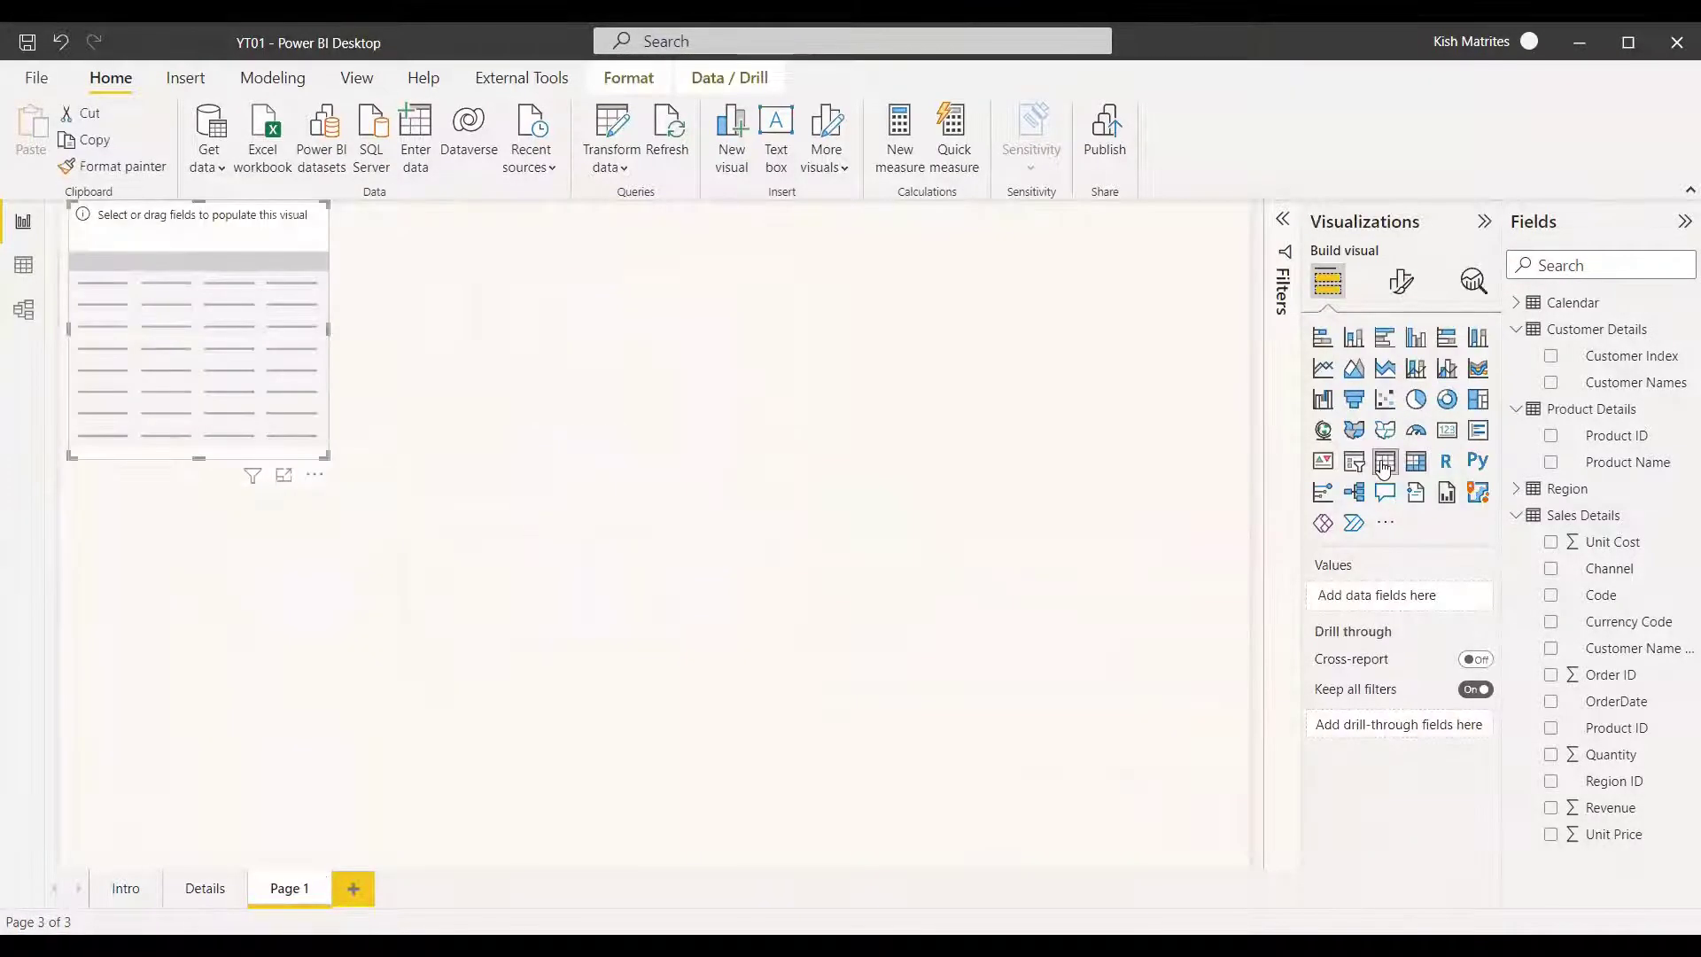
click(1353, 338)
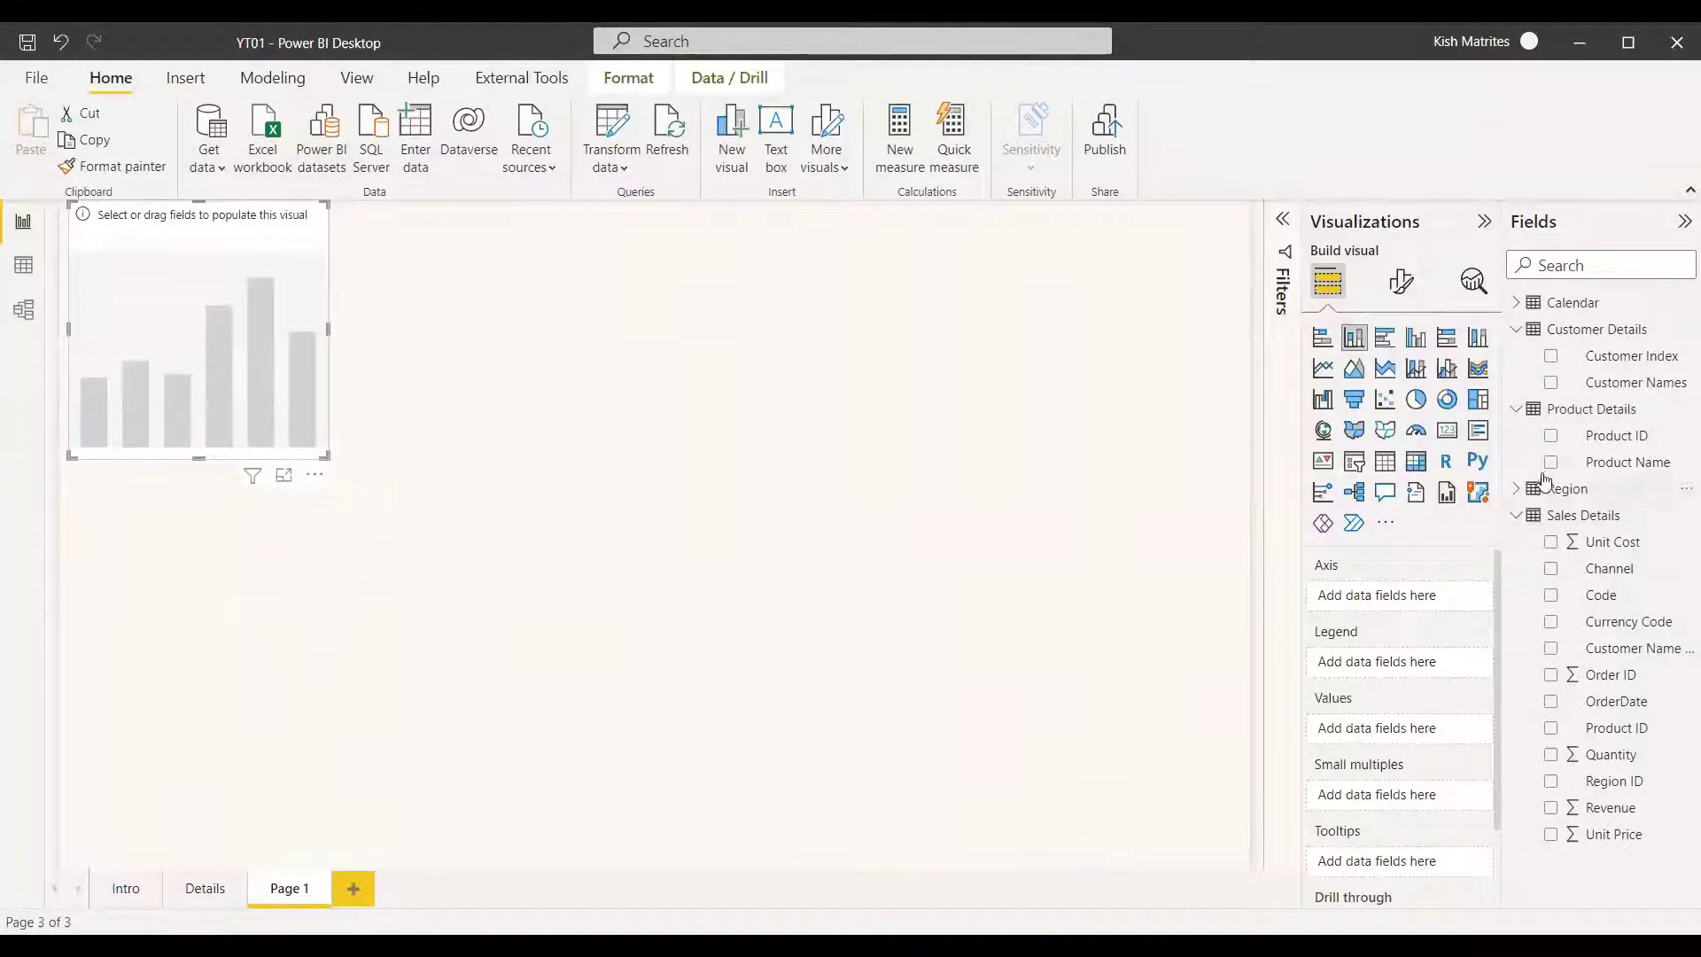
click(1550, 382)
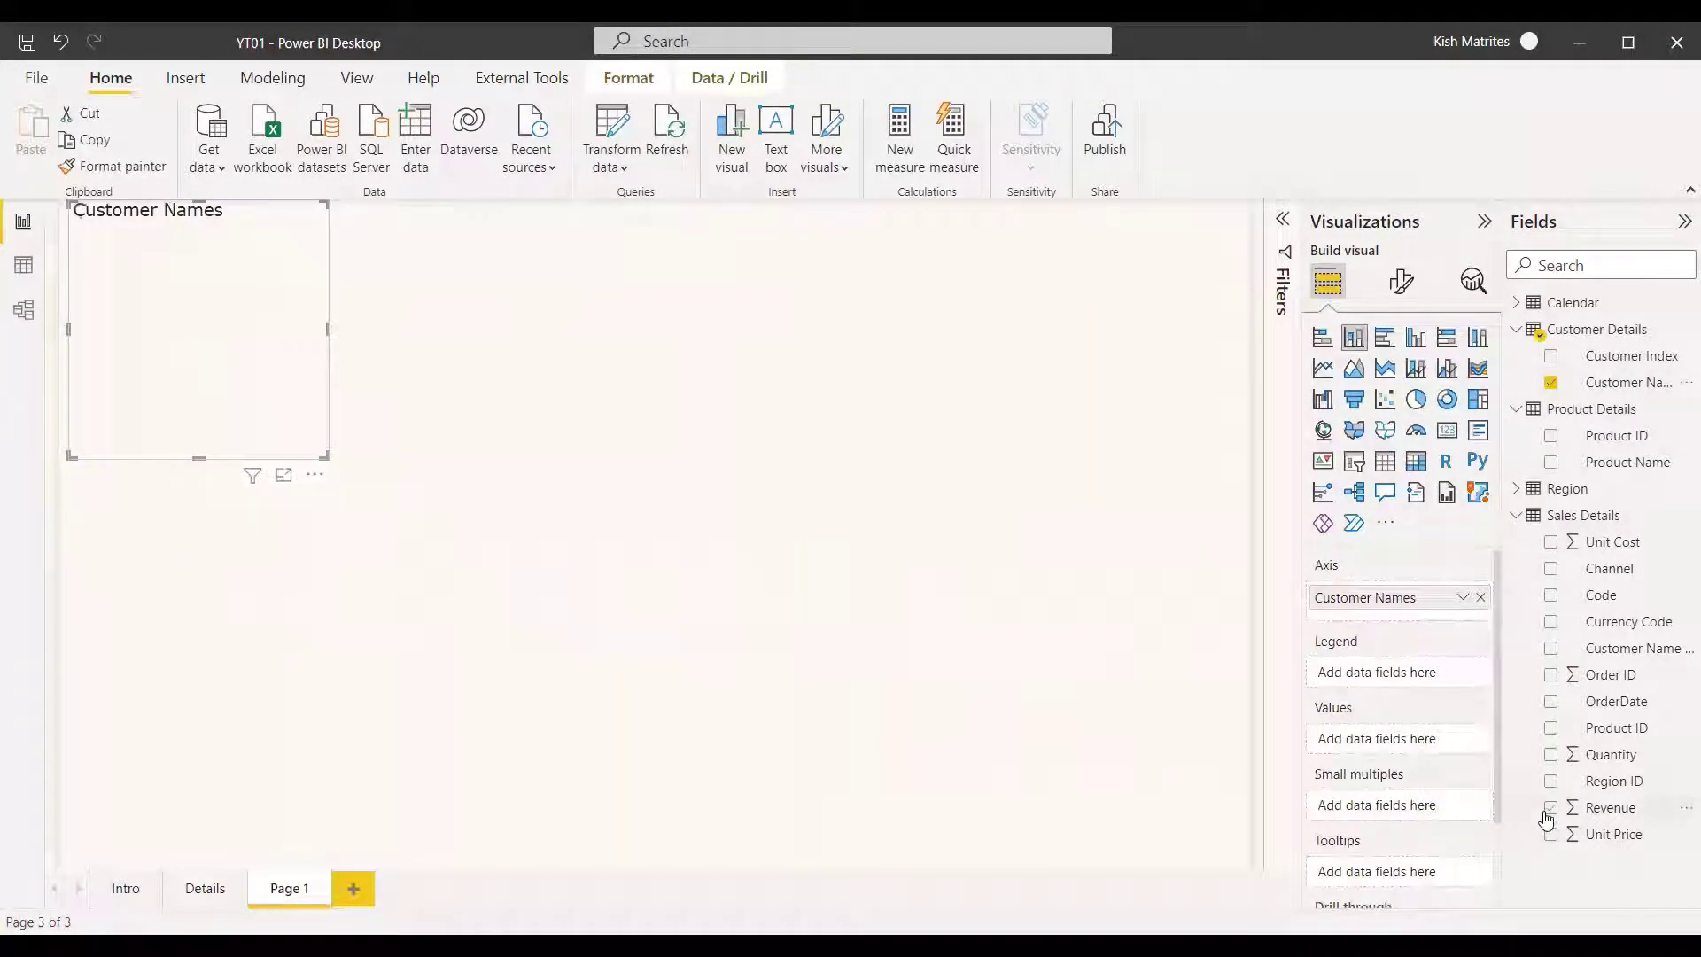
click(1550, 809)
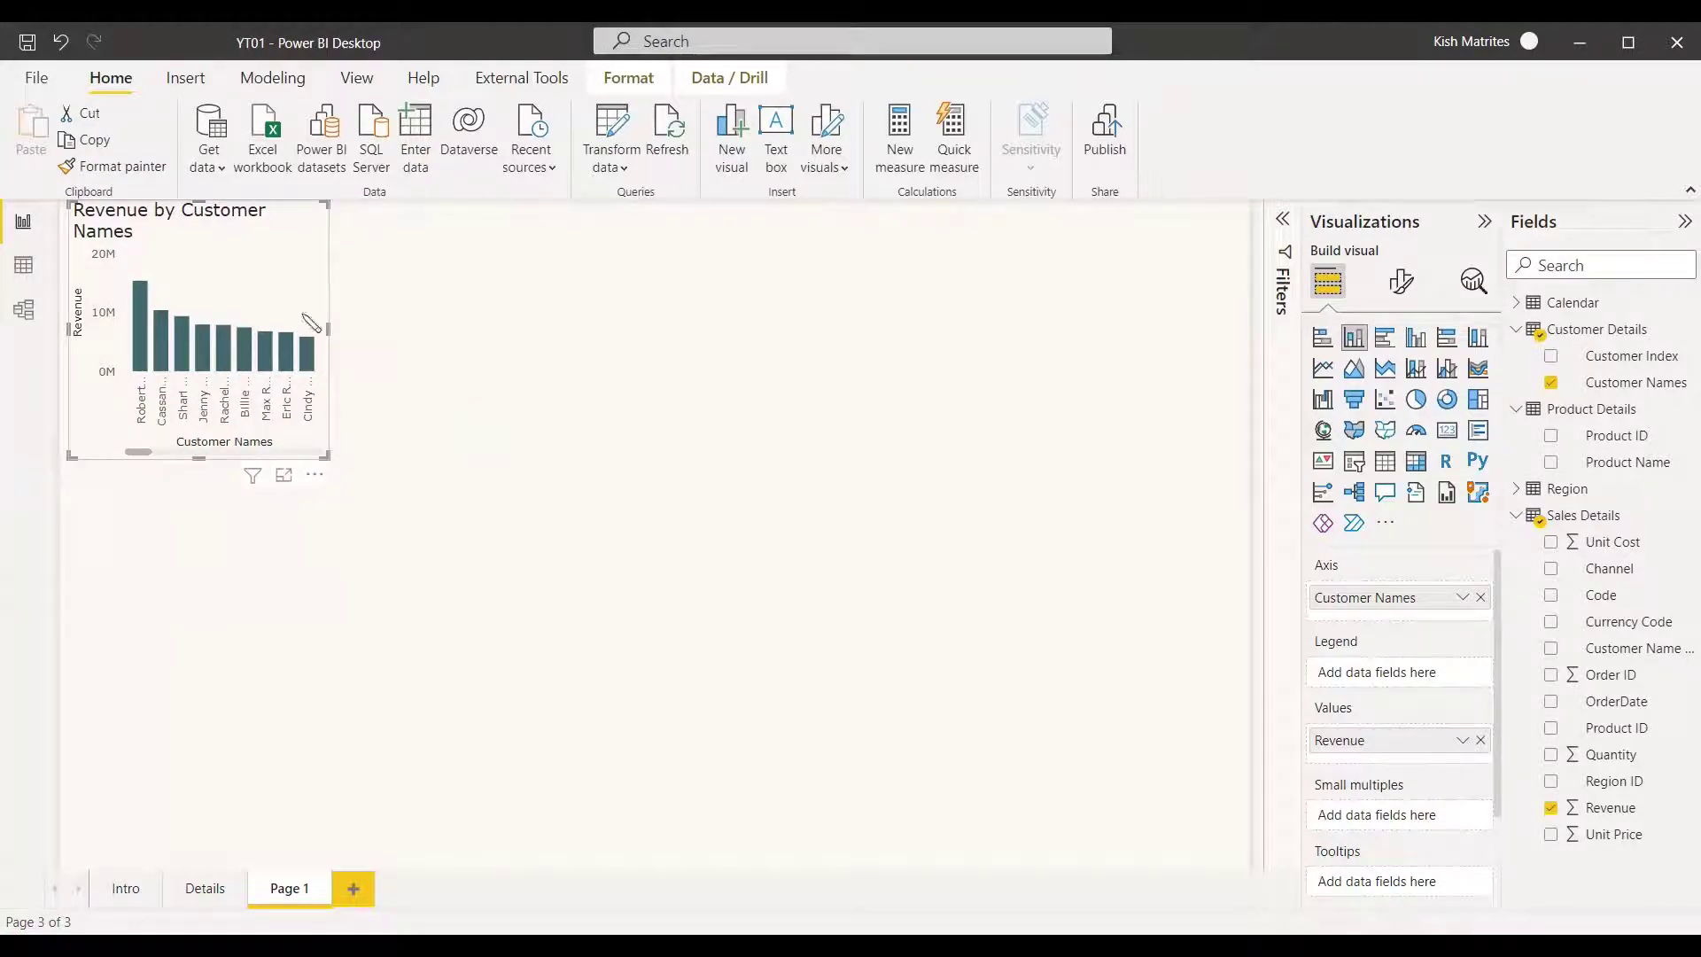
click(1283, 218)
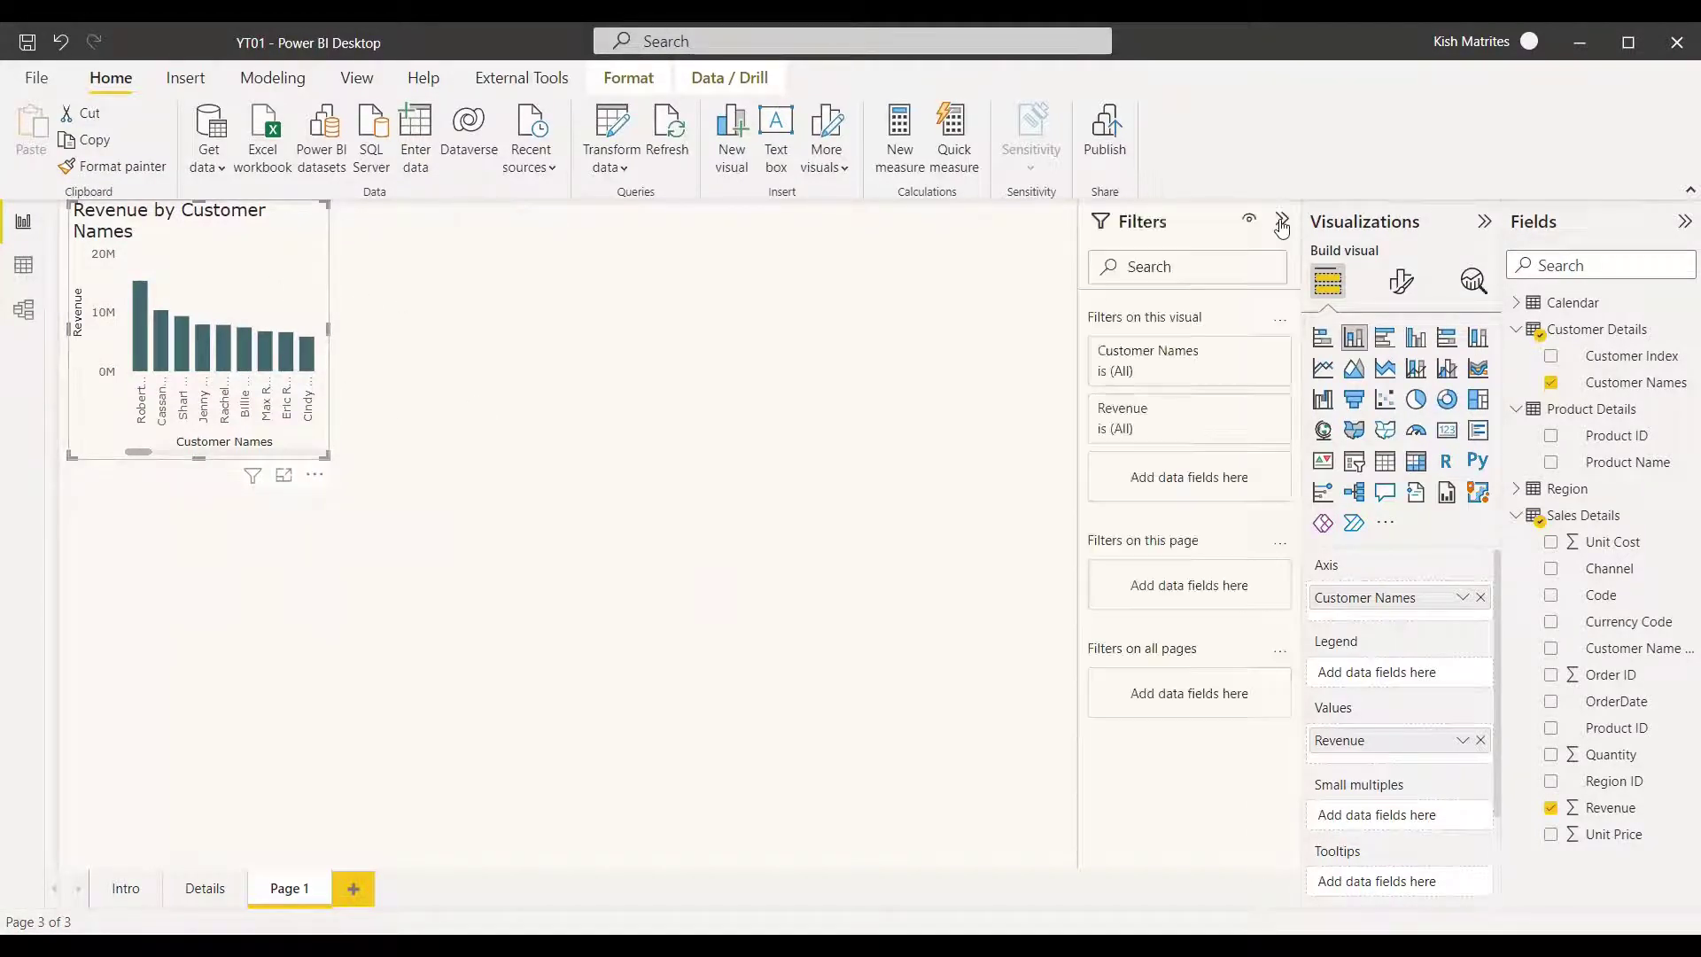
Step: Filter the chart's Customer Names to Top N 5 by Revenue
click(1250, 354)
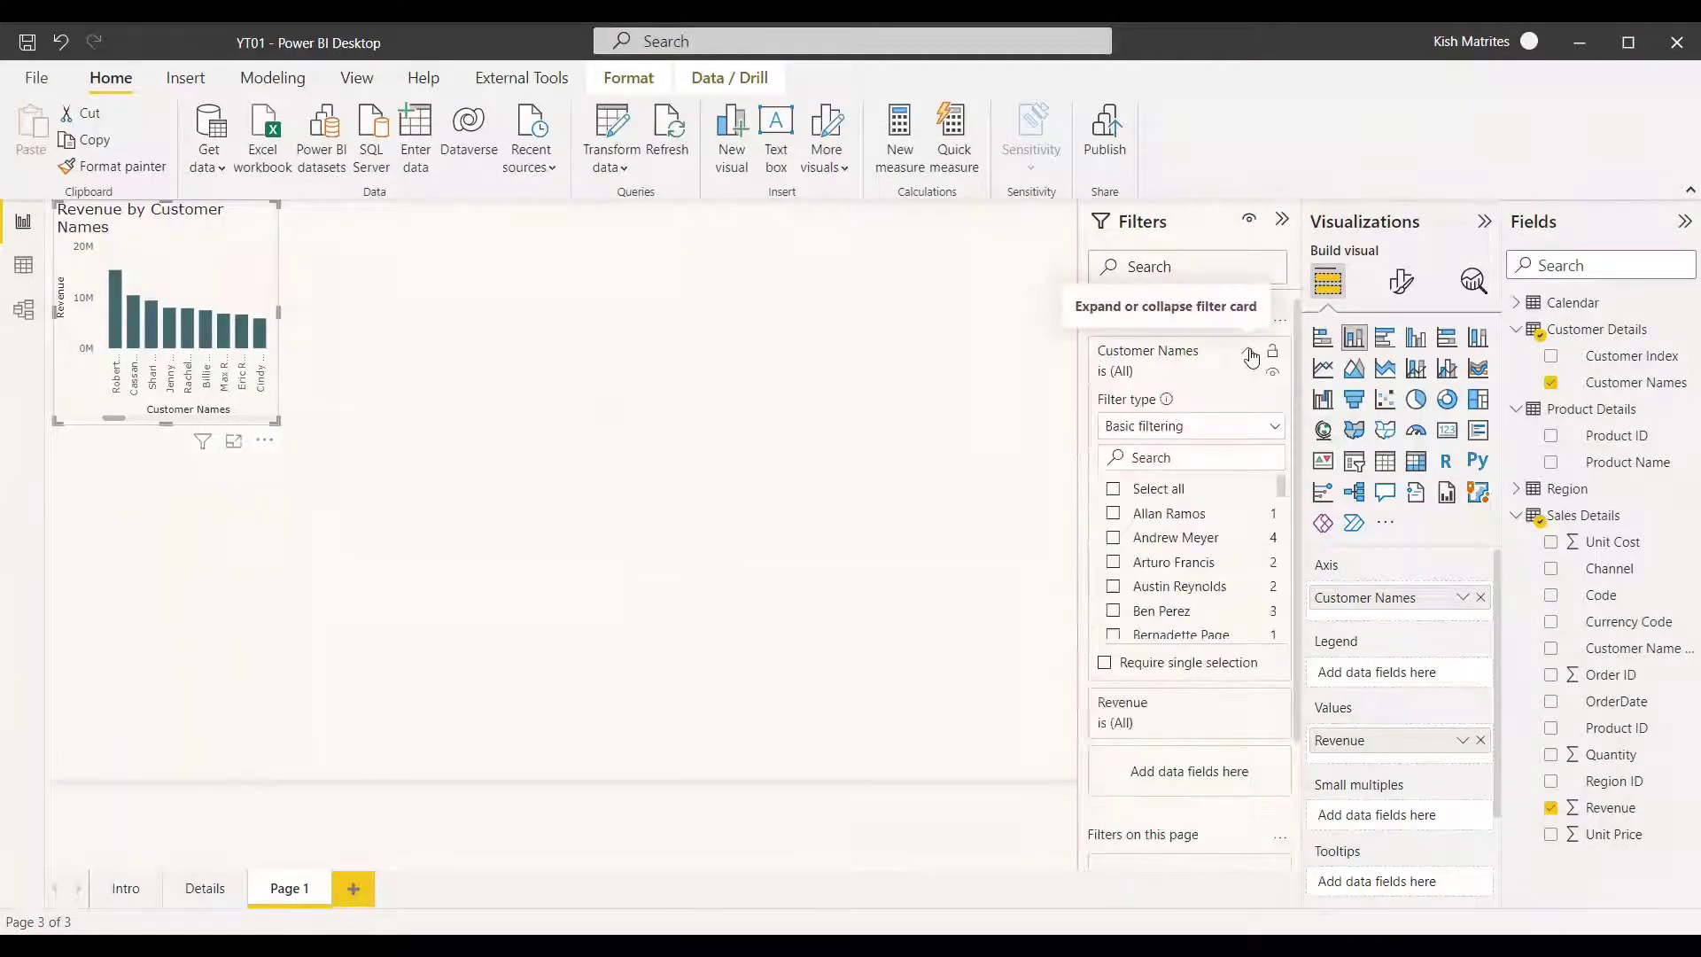
click(1249, 436)
click(1122, 507)
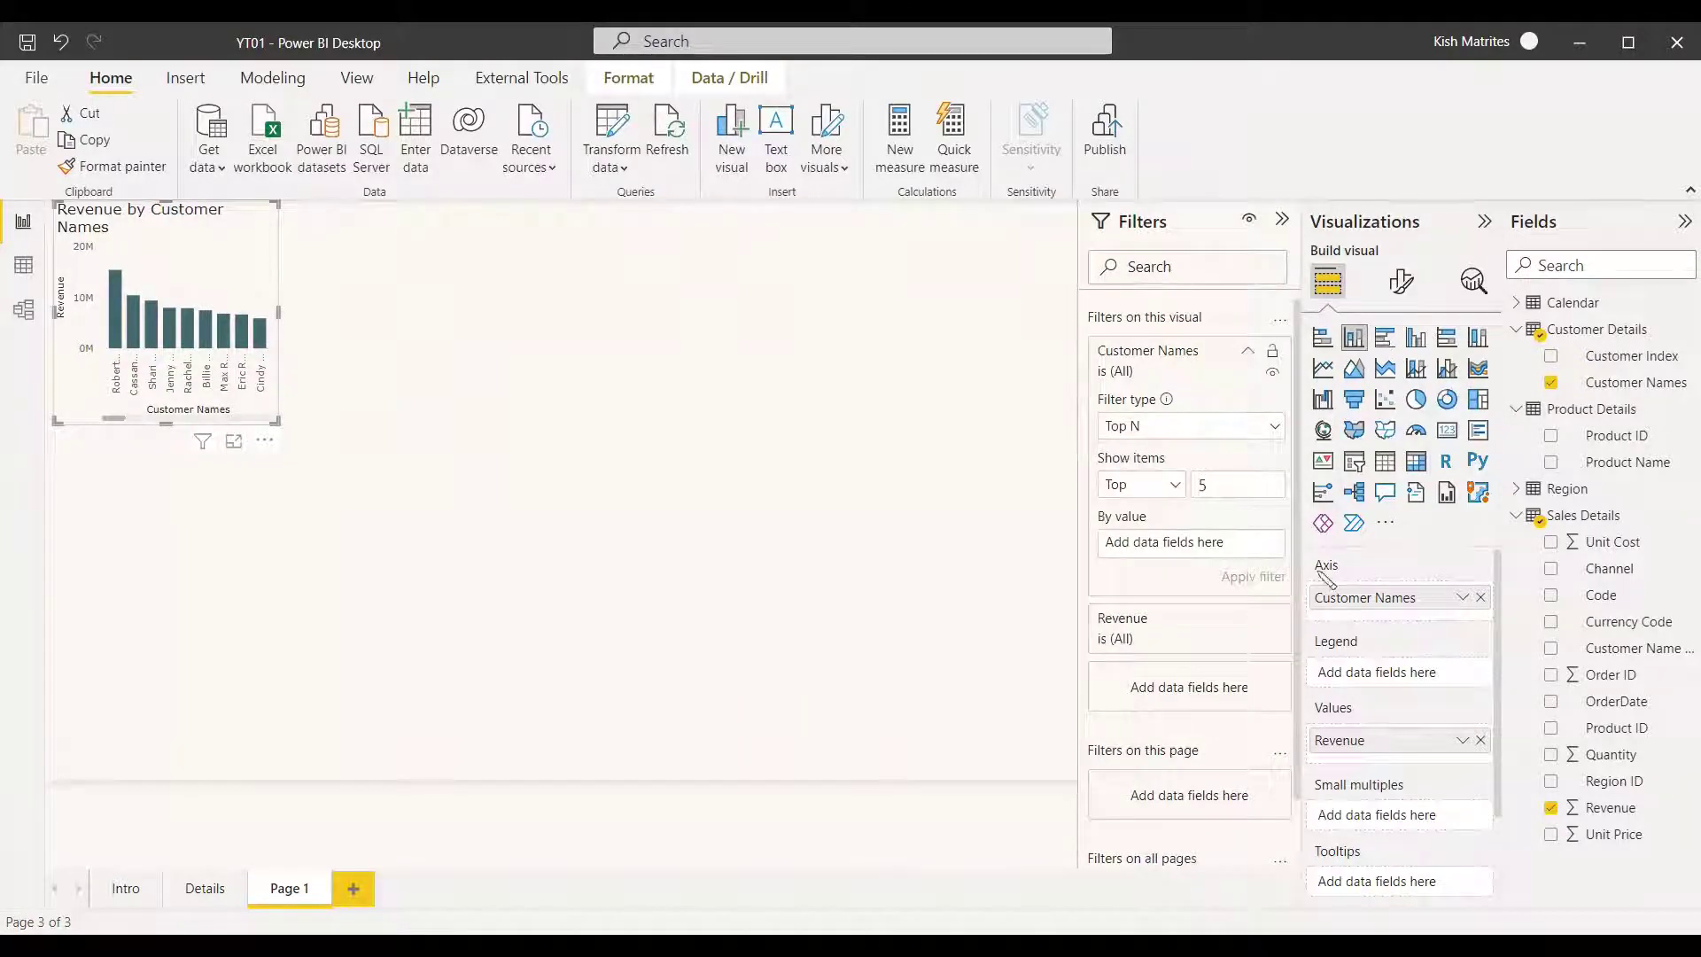
drag(1592, 810, 1545, 800)
drag(1190, 567, 1264, 577)
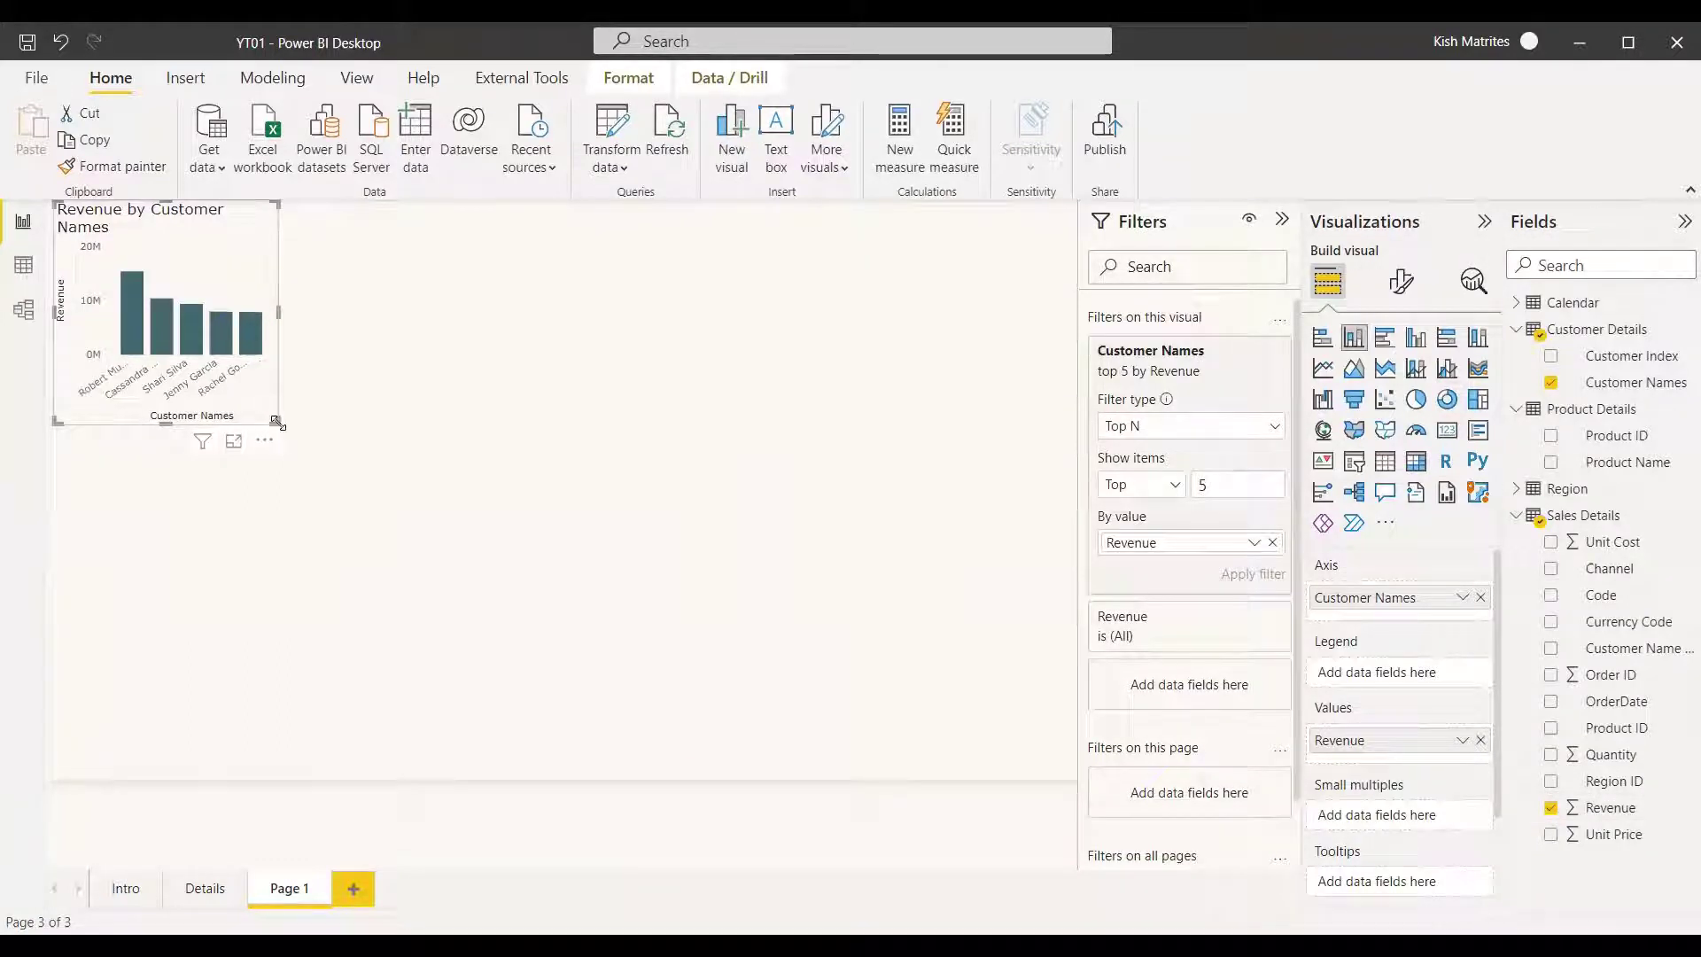
Step: Enlarge the customer revenue chart, making it taller and wider
drag(341, 439, 395, 445)
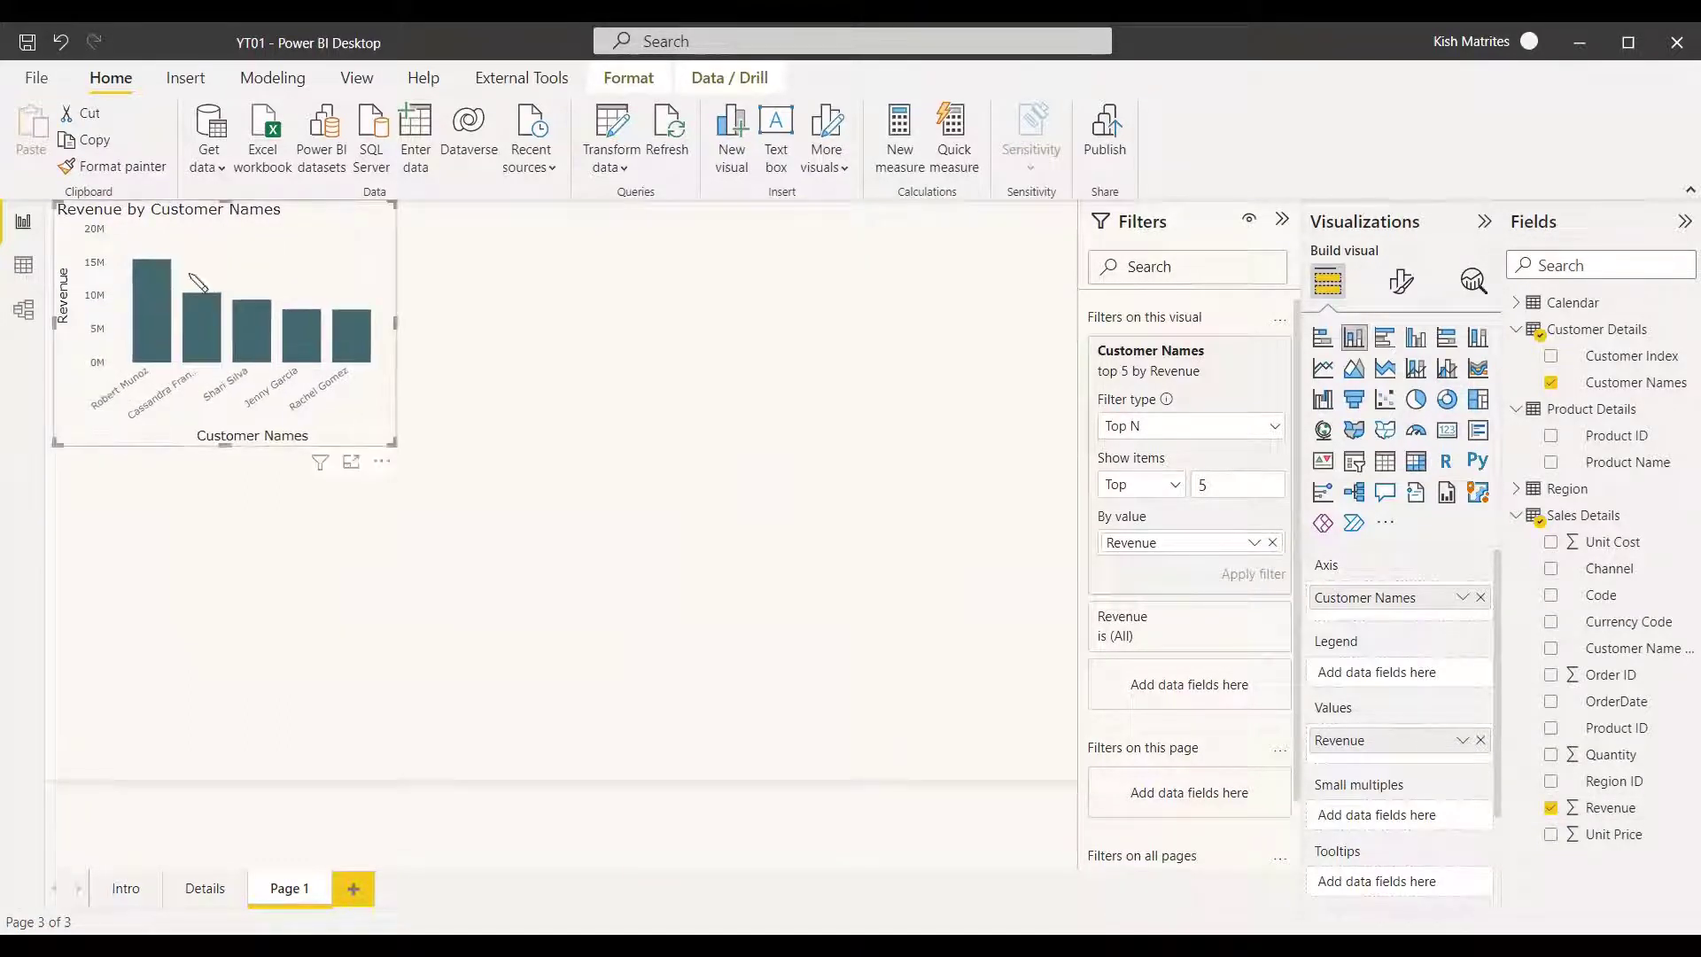
drag(213, 462, 227, 463)
drag(396, 306, 494, 304)
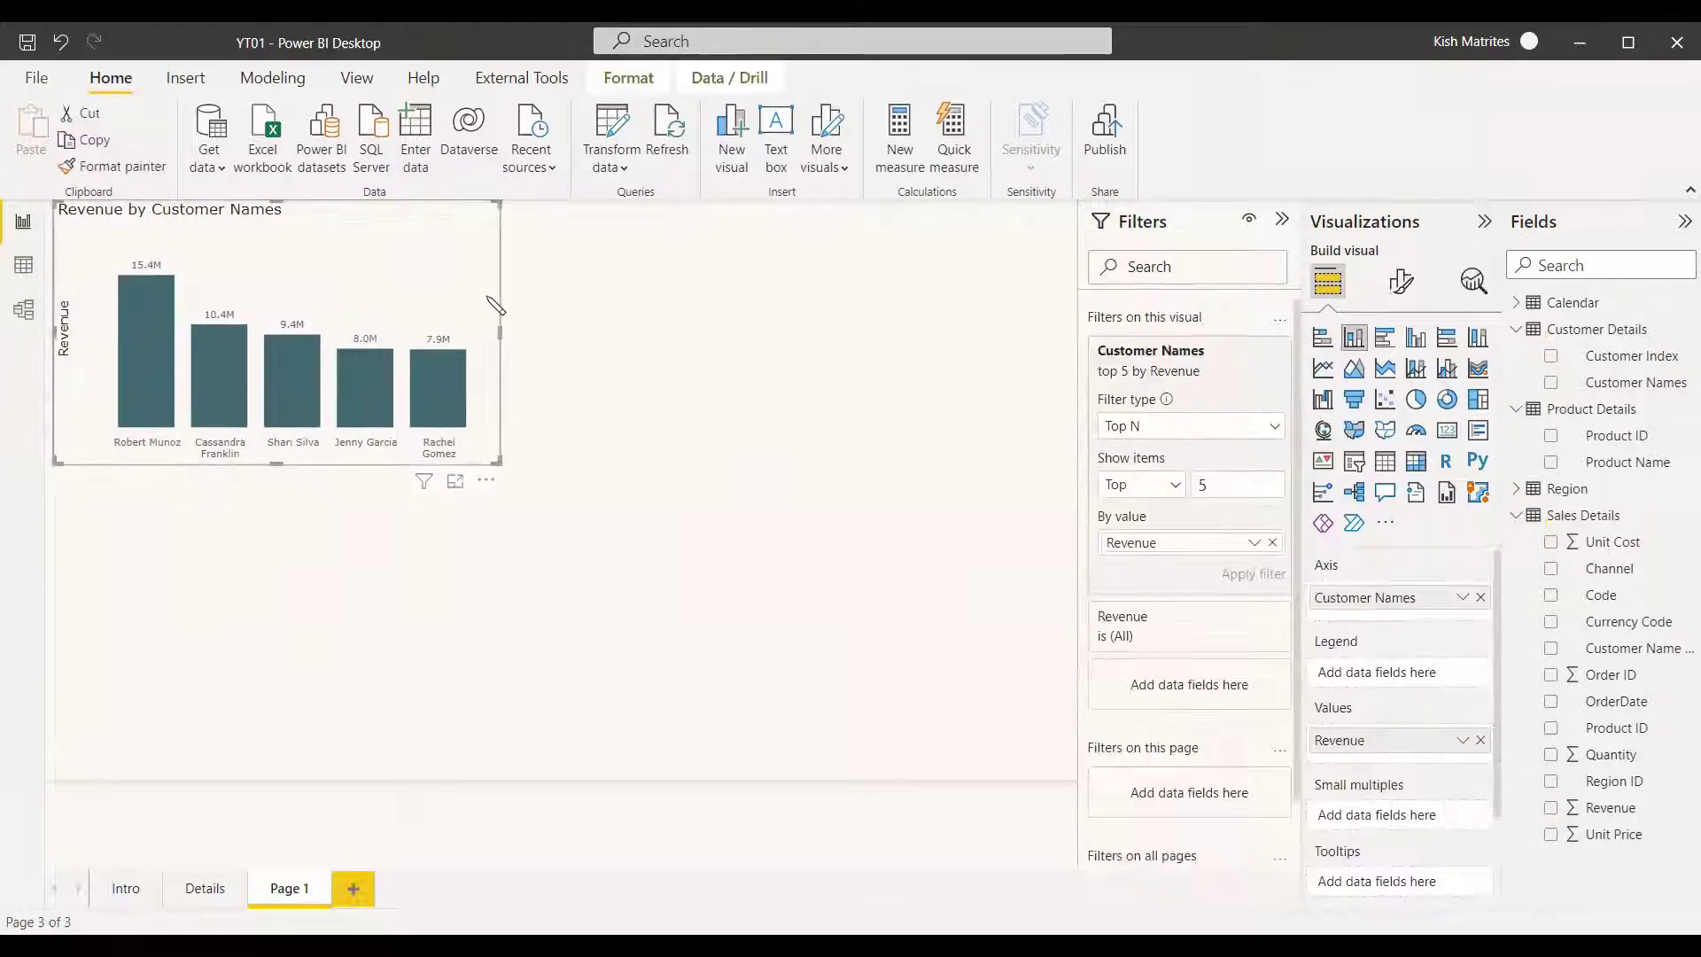
Step: Duplicate the chart and place the copy below the original
key(ctrl+c)
key(ctrl+v)
drag(487, 459, 483, 742)
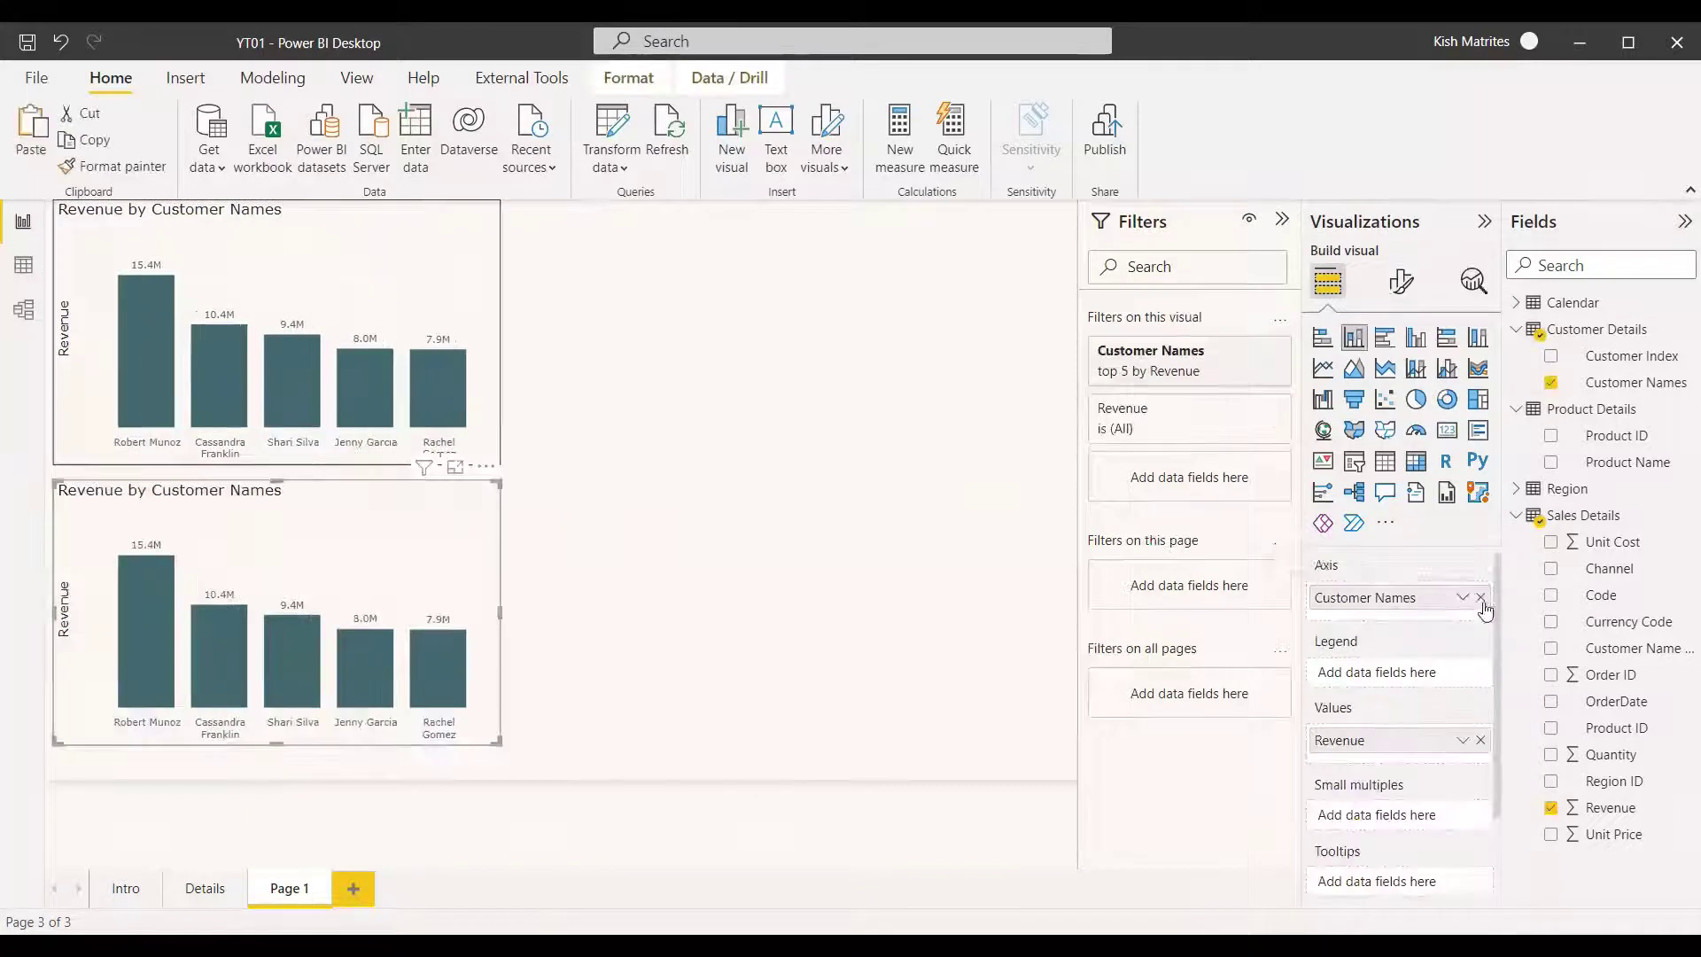
click(1550, 381)
click(1550, 462)
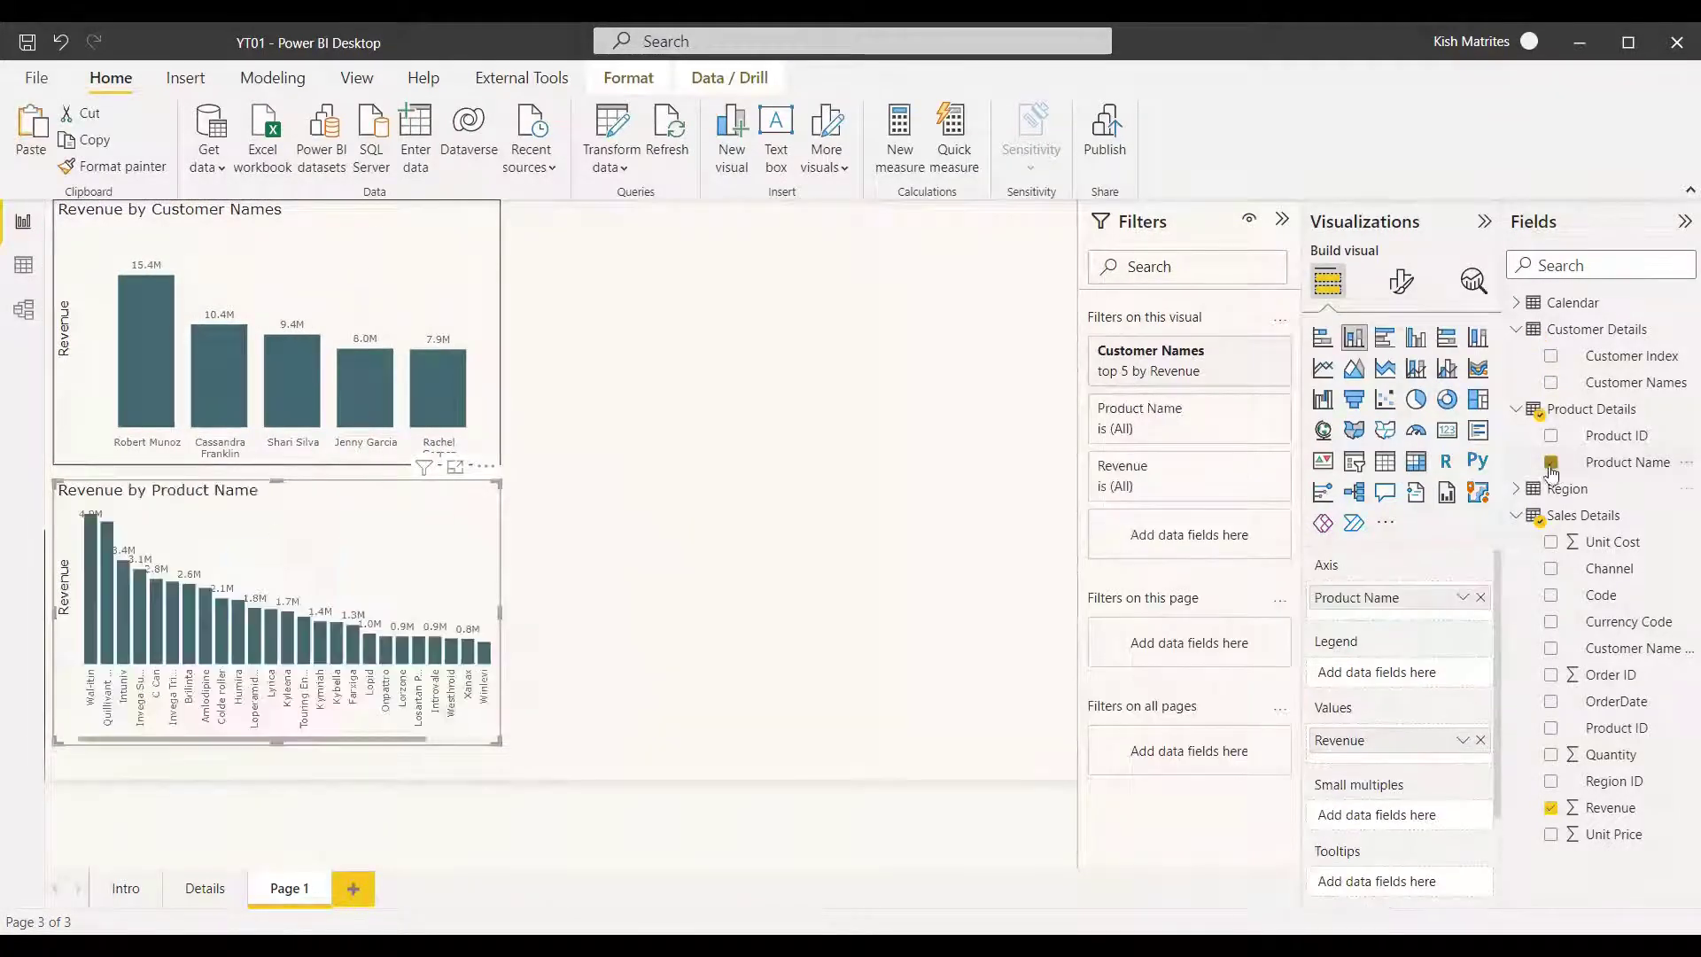
click(1251, 351)
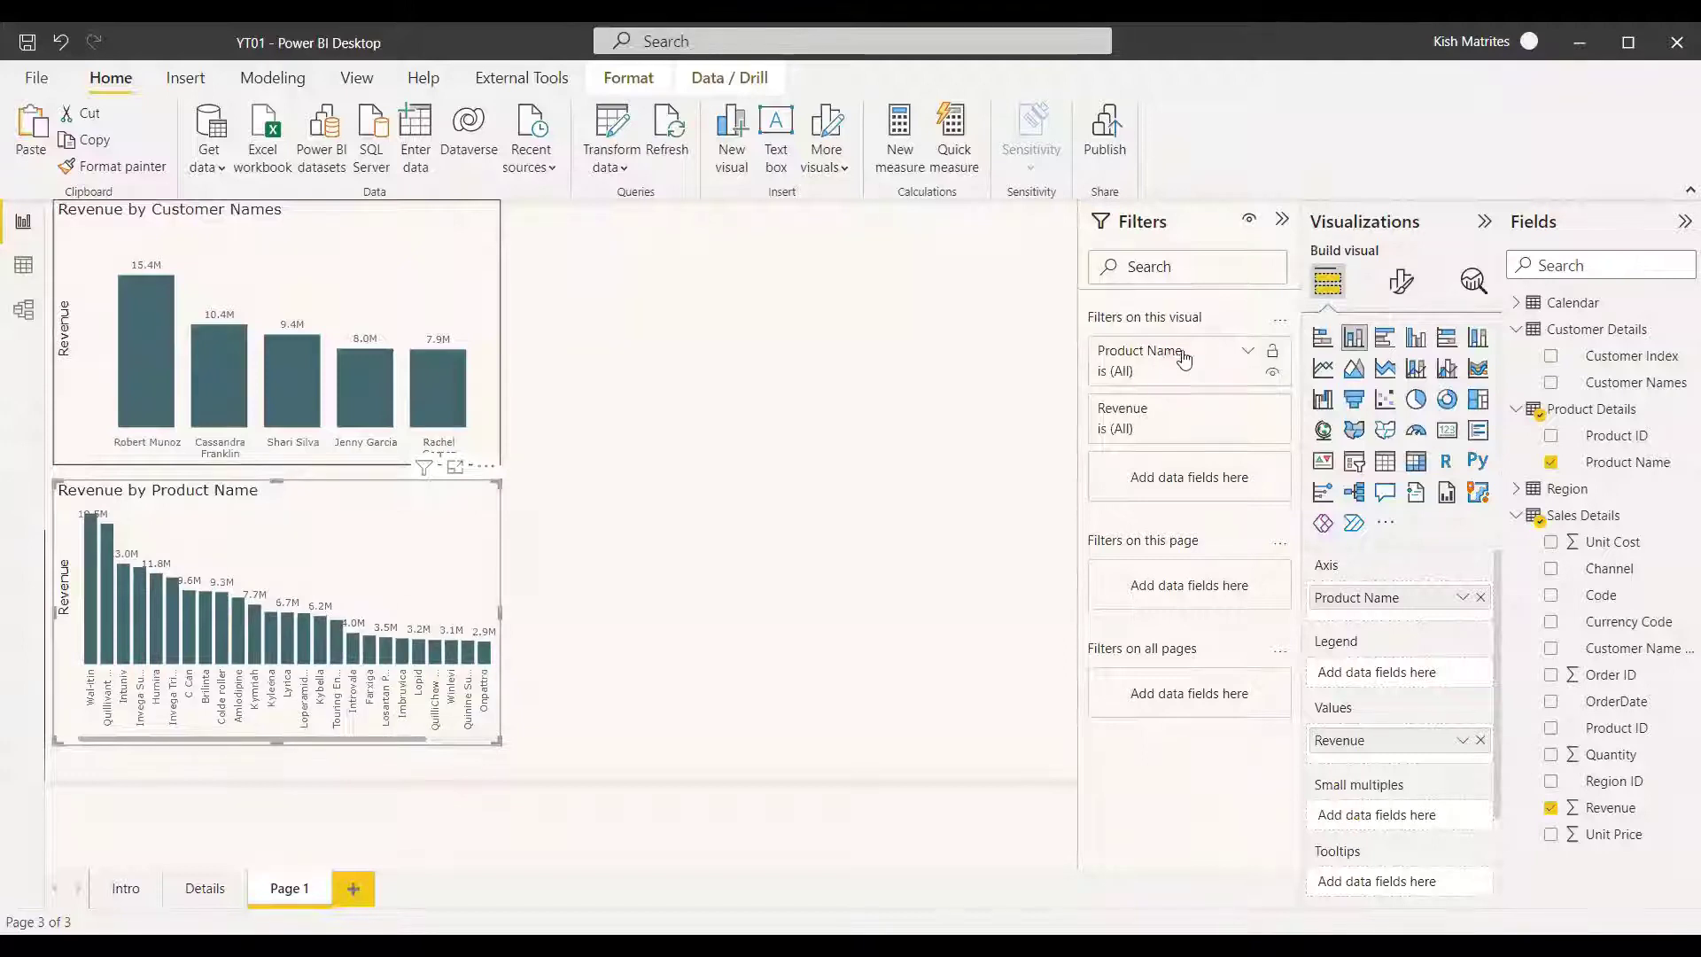
click(1249, 357)
click(1226, 427)
click(1142, 509)
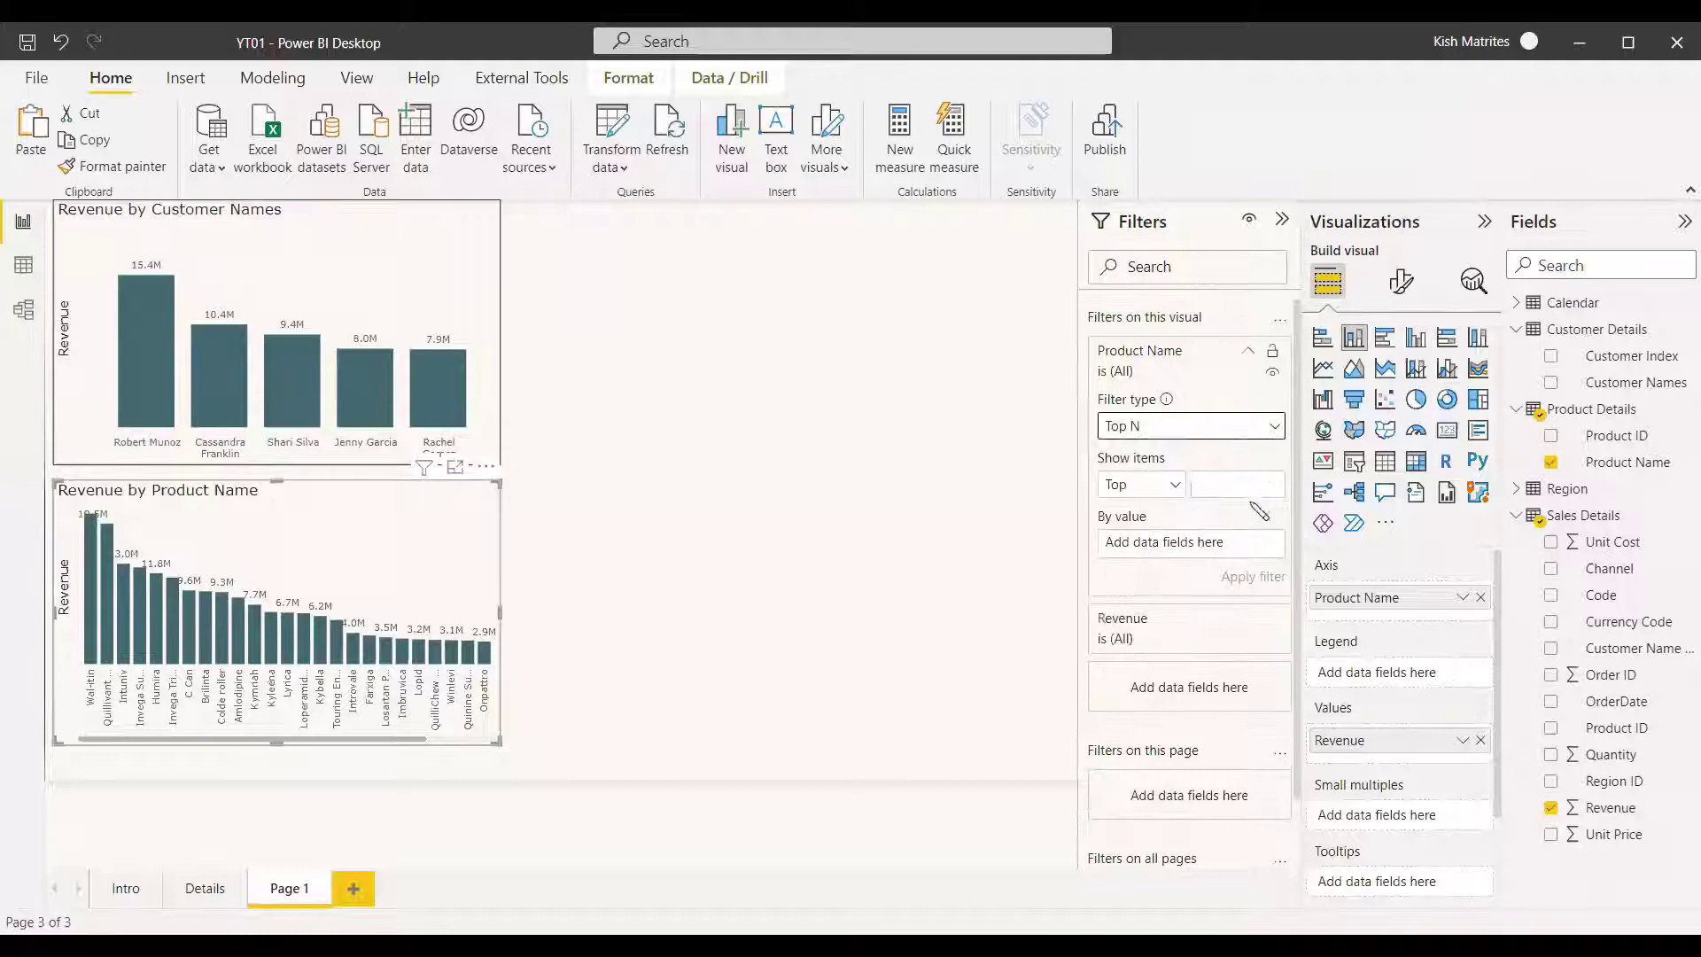
drag(1605, 815, 1187, 543)
click(1252, 576)
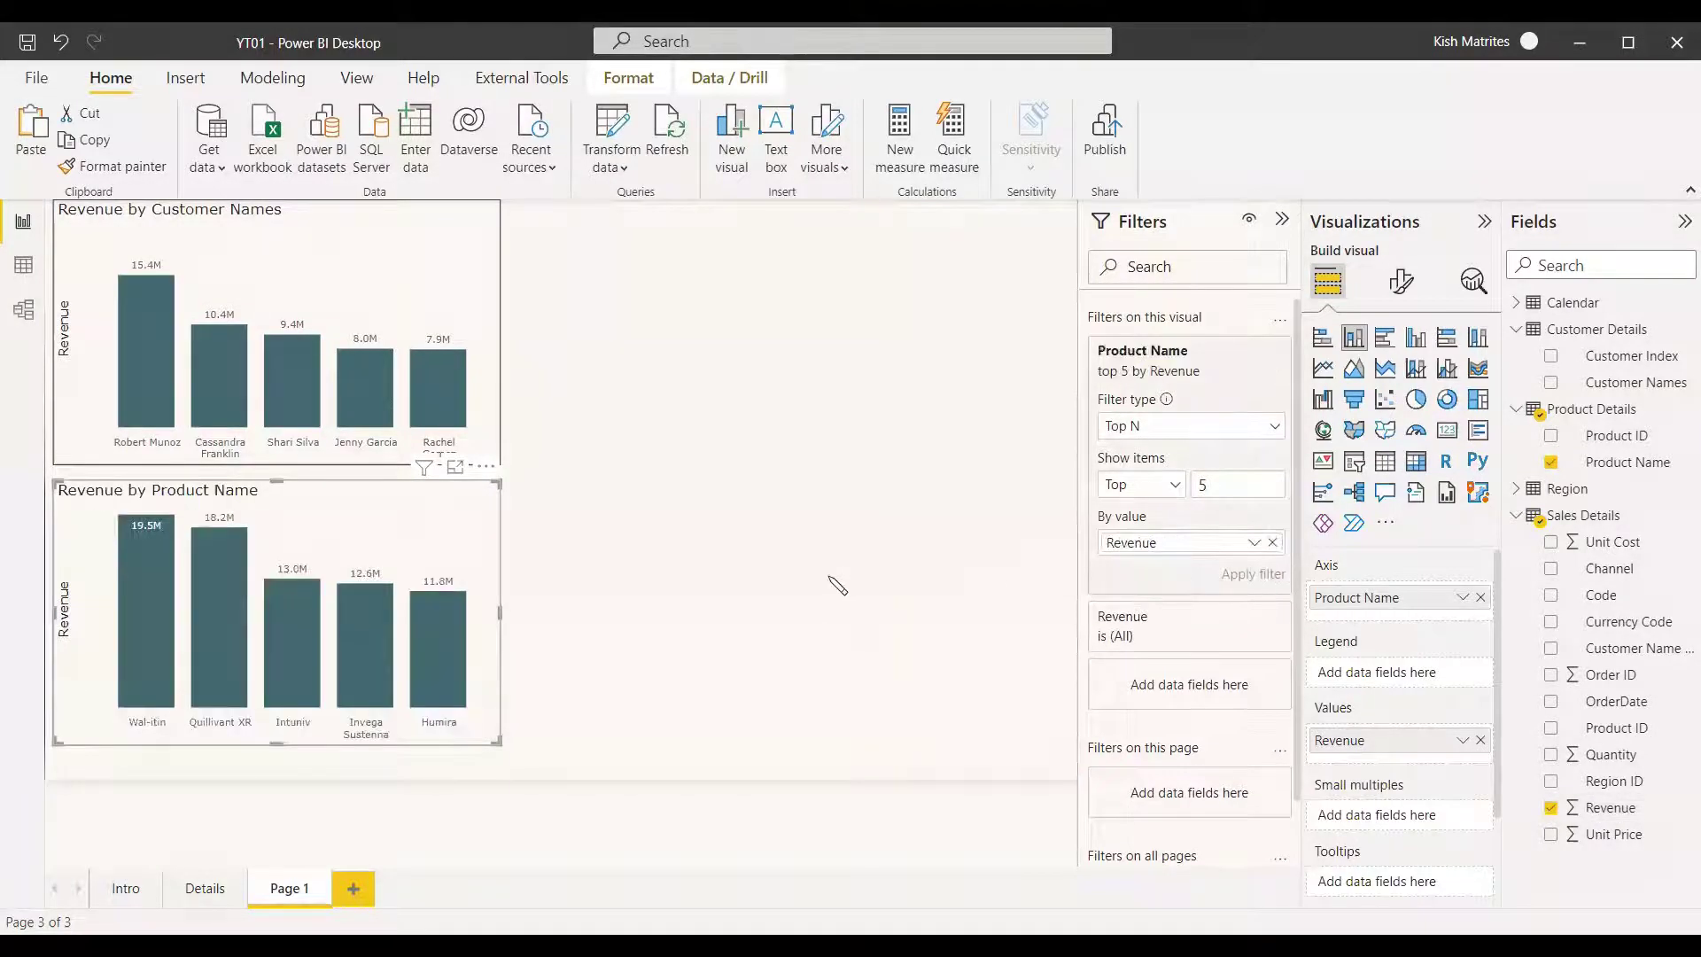
click(856, 530)
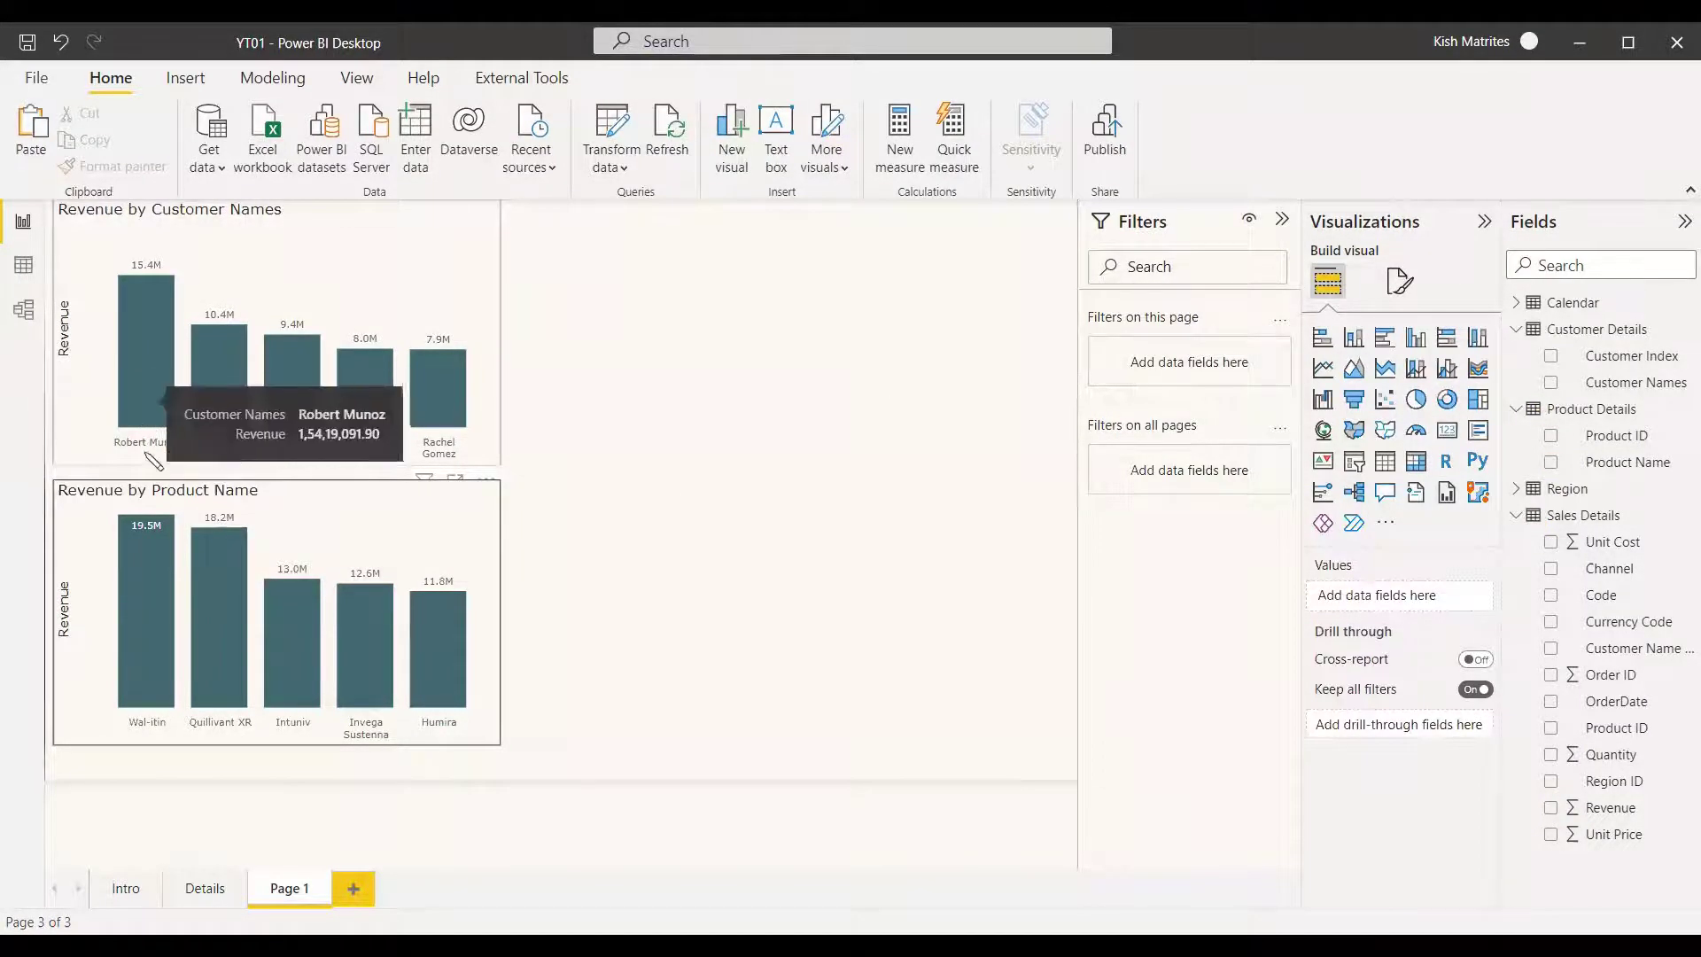
mouse_move(149, 363)
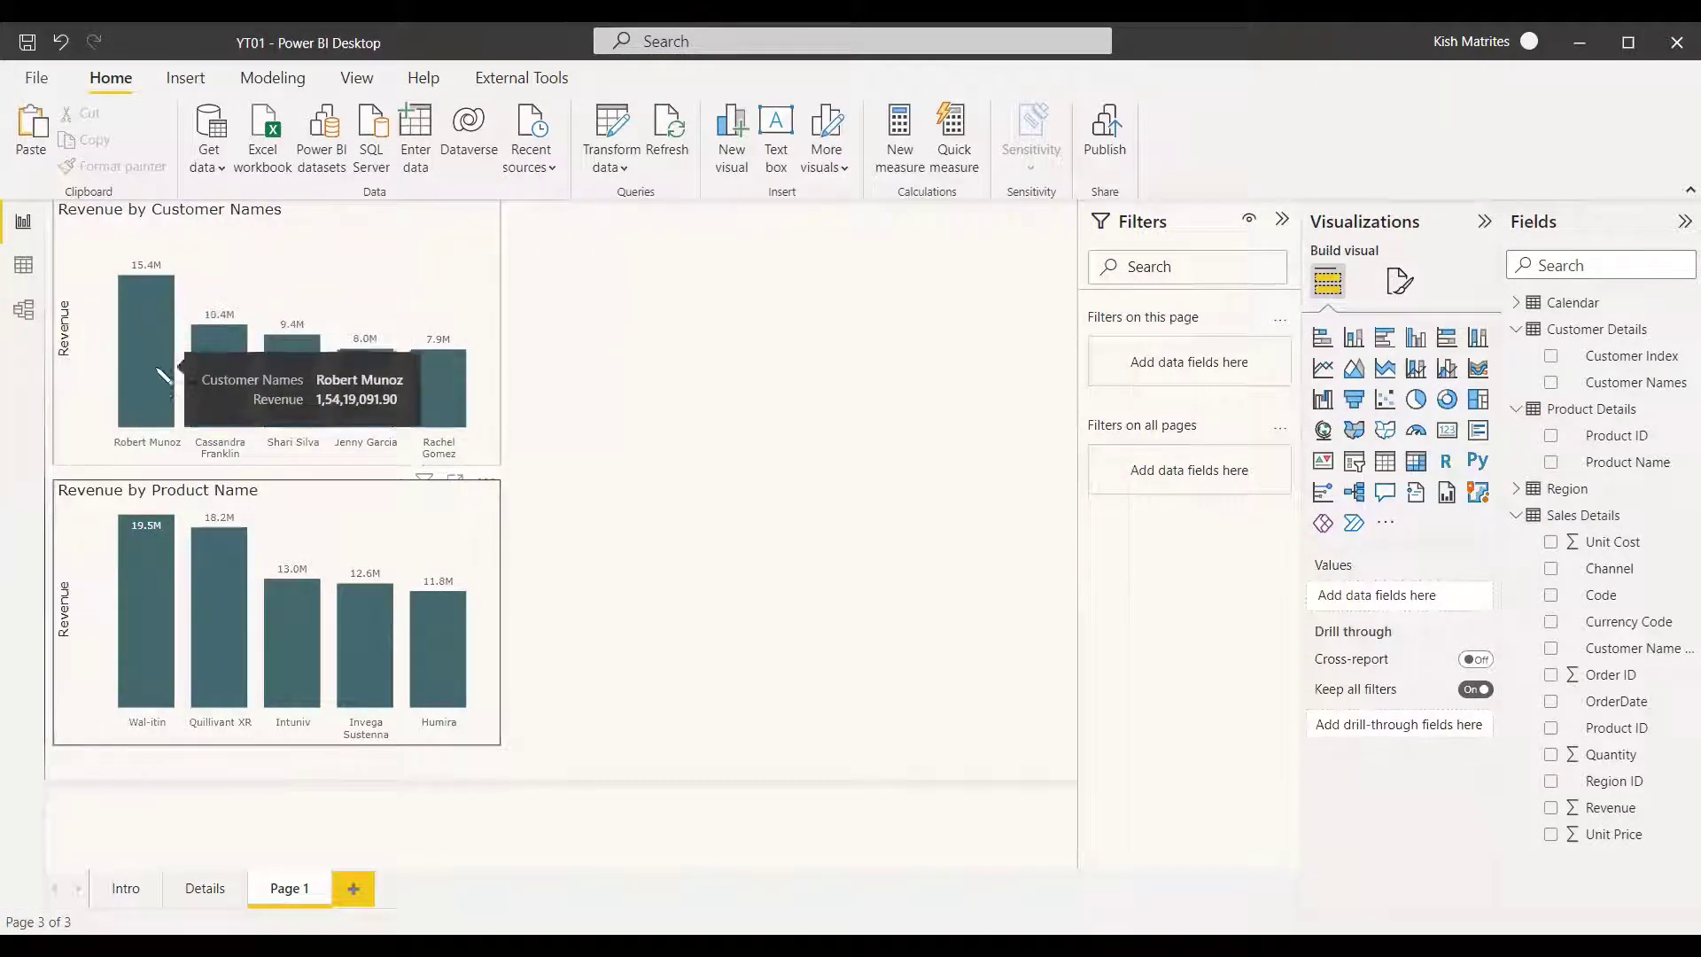
mouse_move(295, 396)
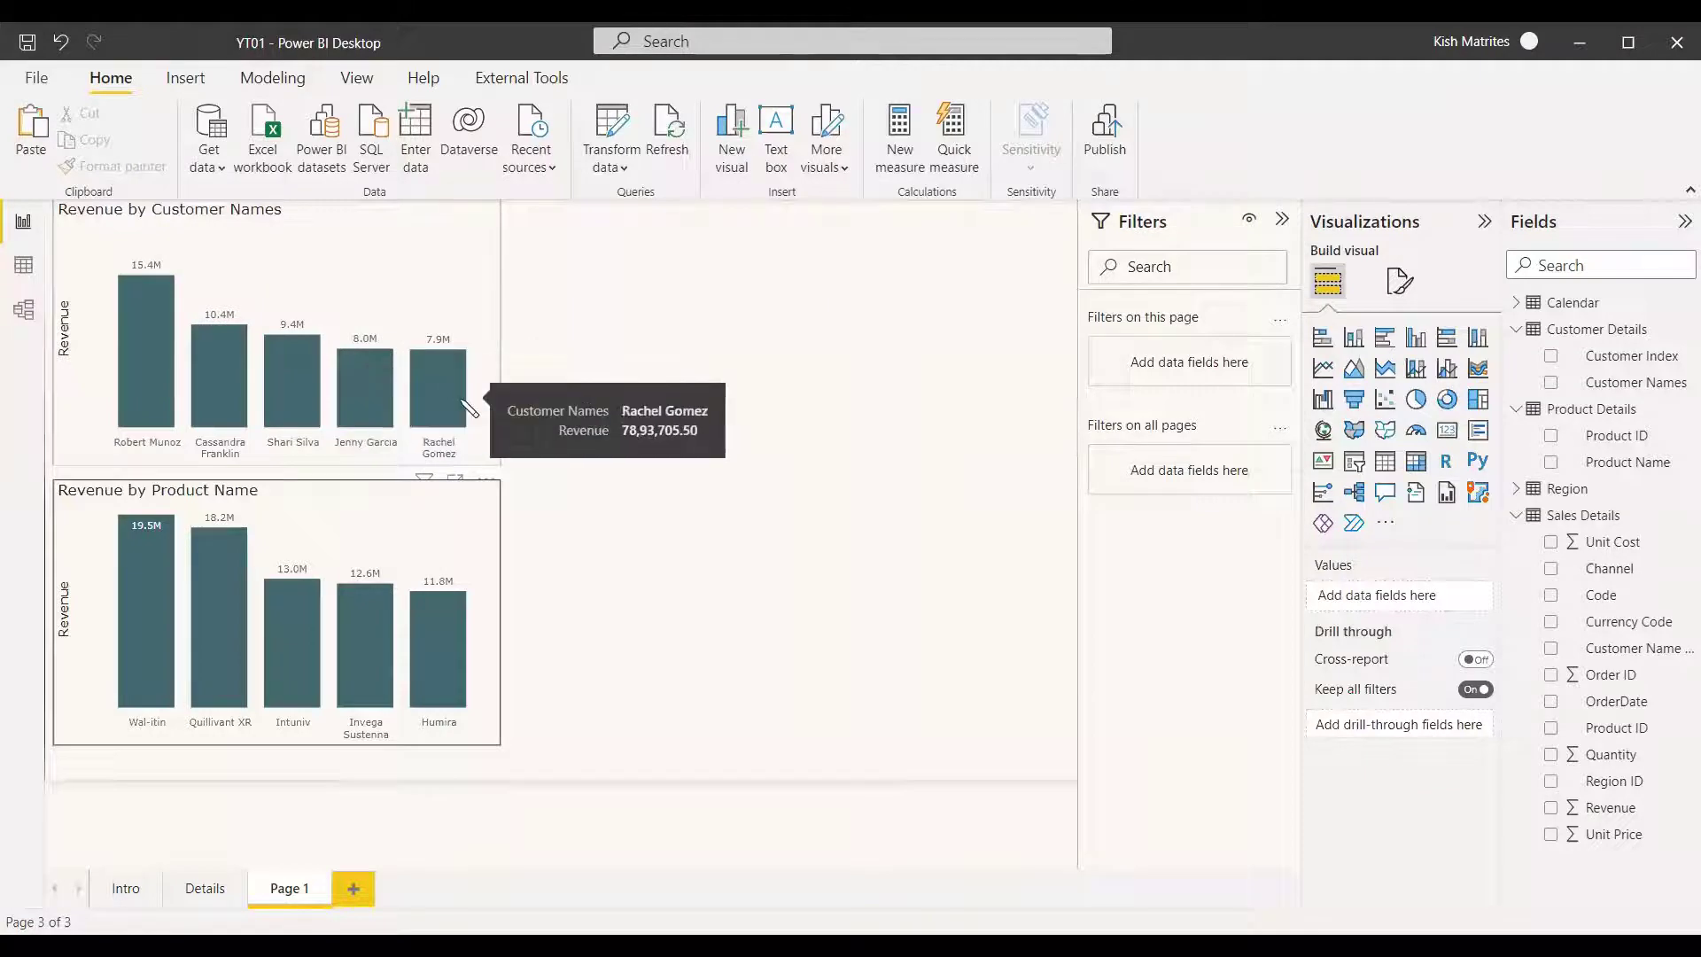
mouse_move(157, 567)
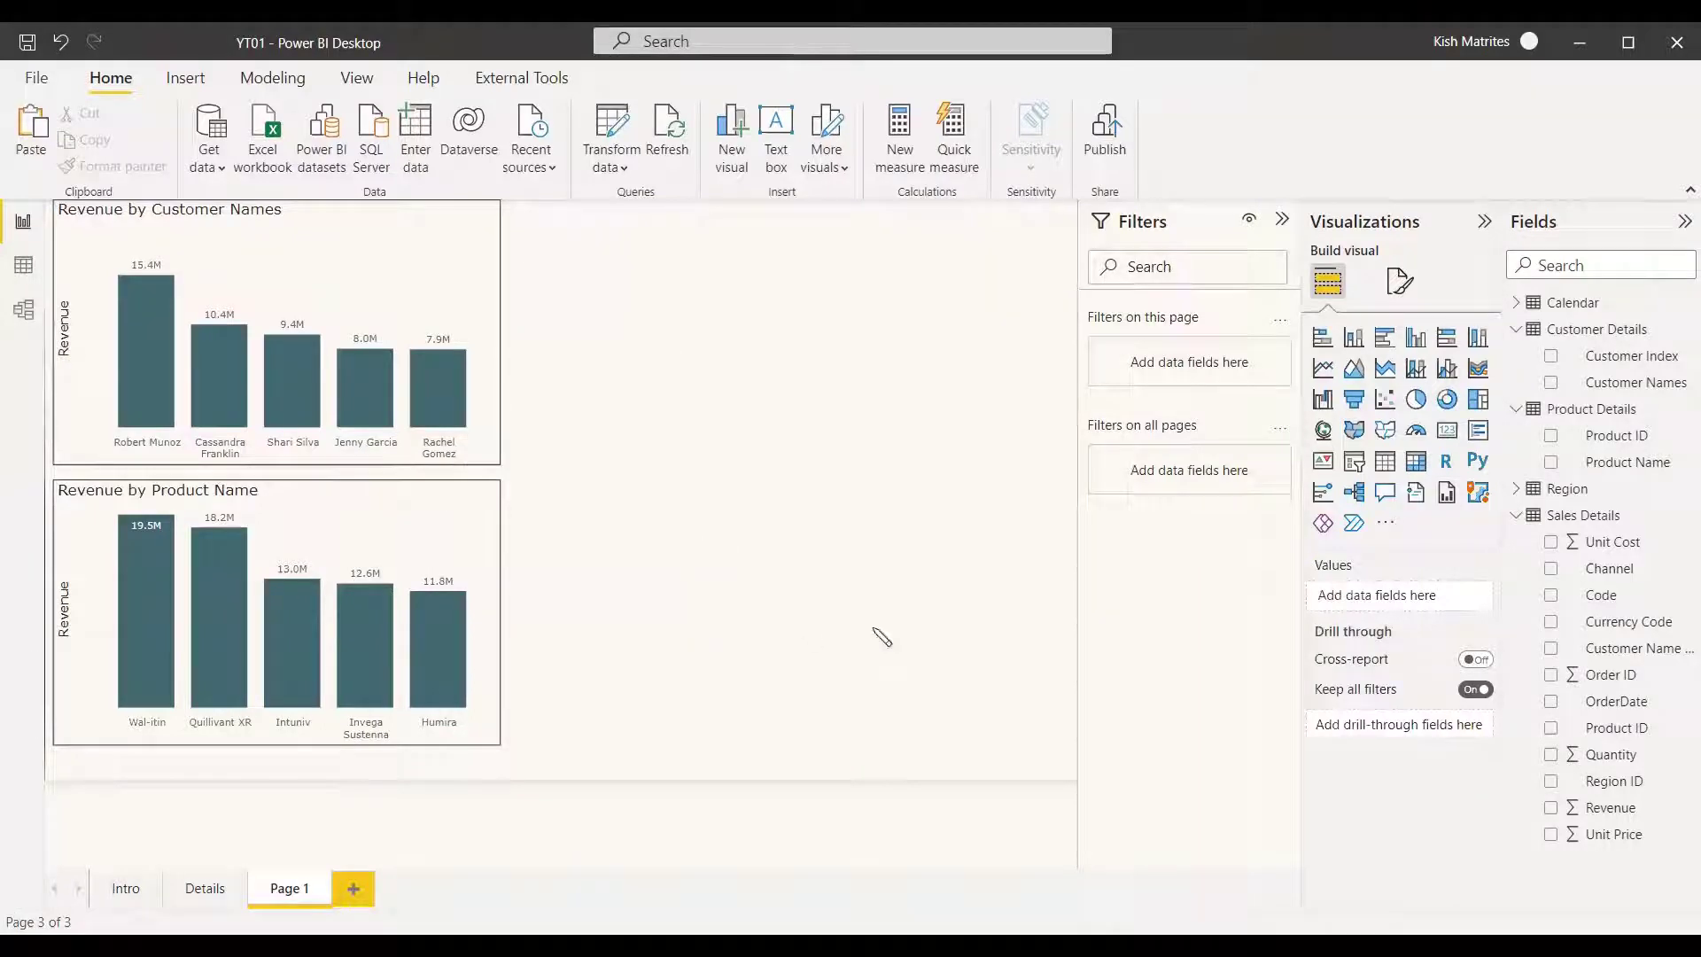
right_click(1579, 518)
Step: Start a new Sales Details measure: Customer Ranking = RANKX(ALL('Customer Details'[Customer Names]),
click(1422, 98)
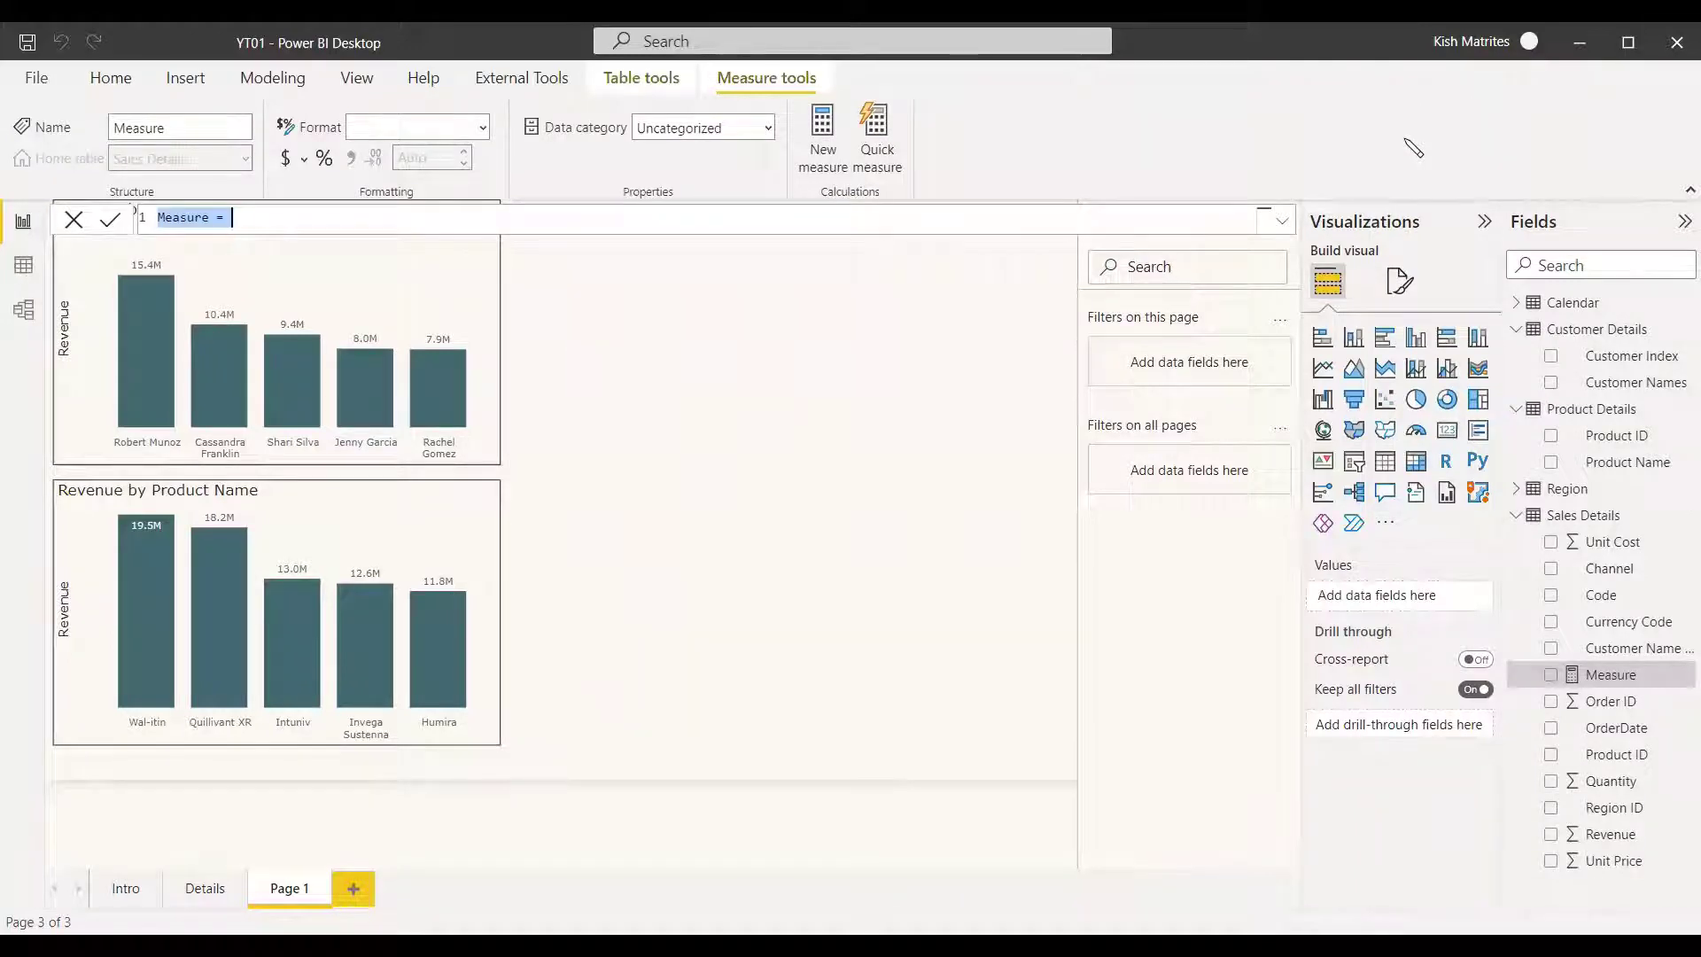
text(Cuatomer)
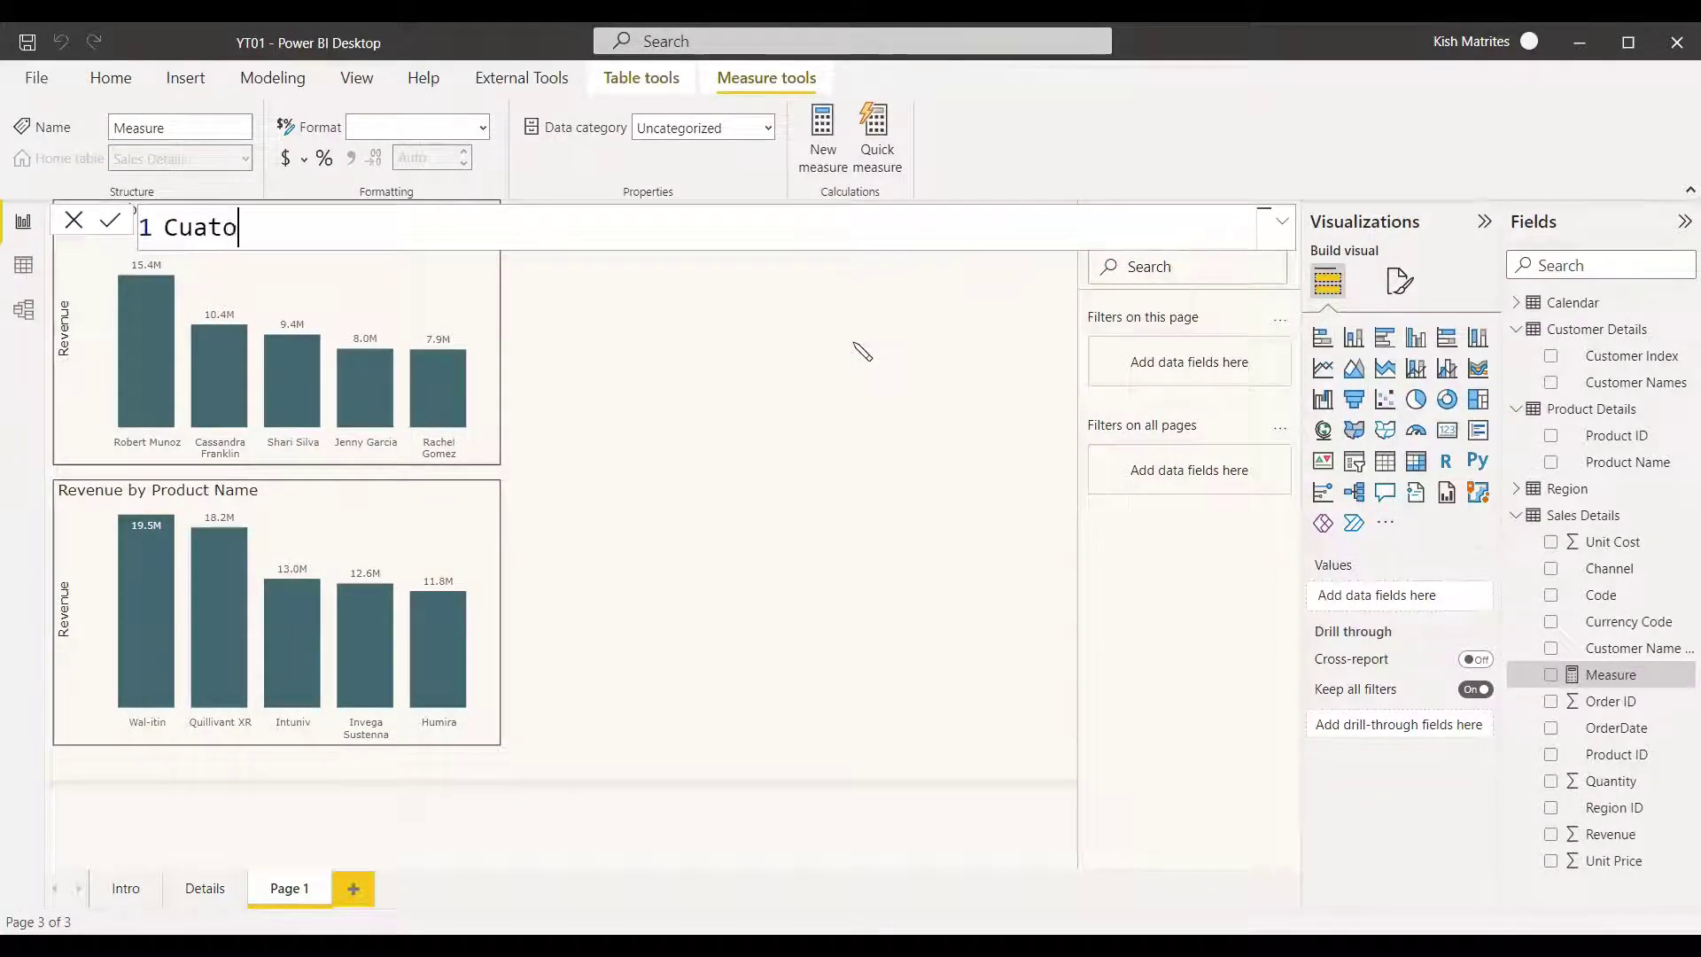
key(BackSpace)
key(BackSpace)
key(BackSpace)
key(BackSpace)
key(BackSpace)
key(BackSpace)
text(stomer)
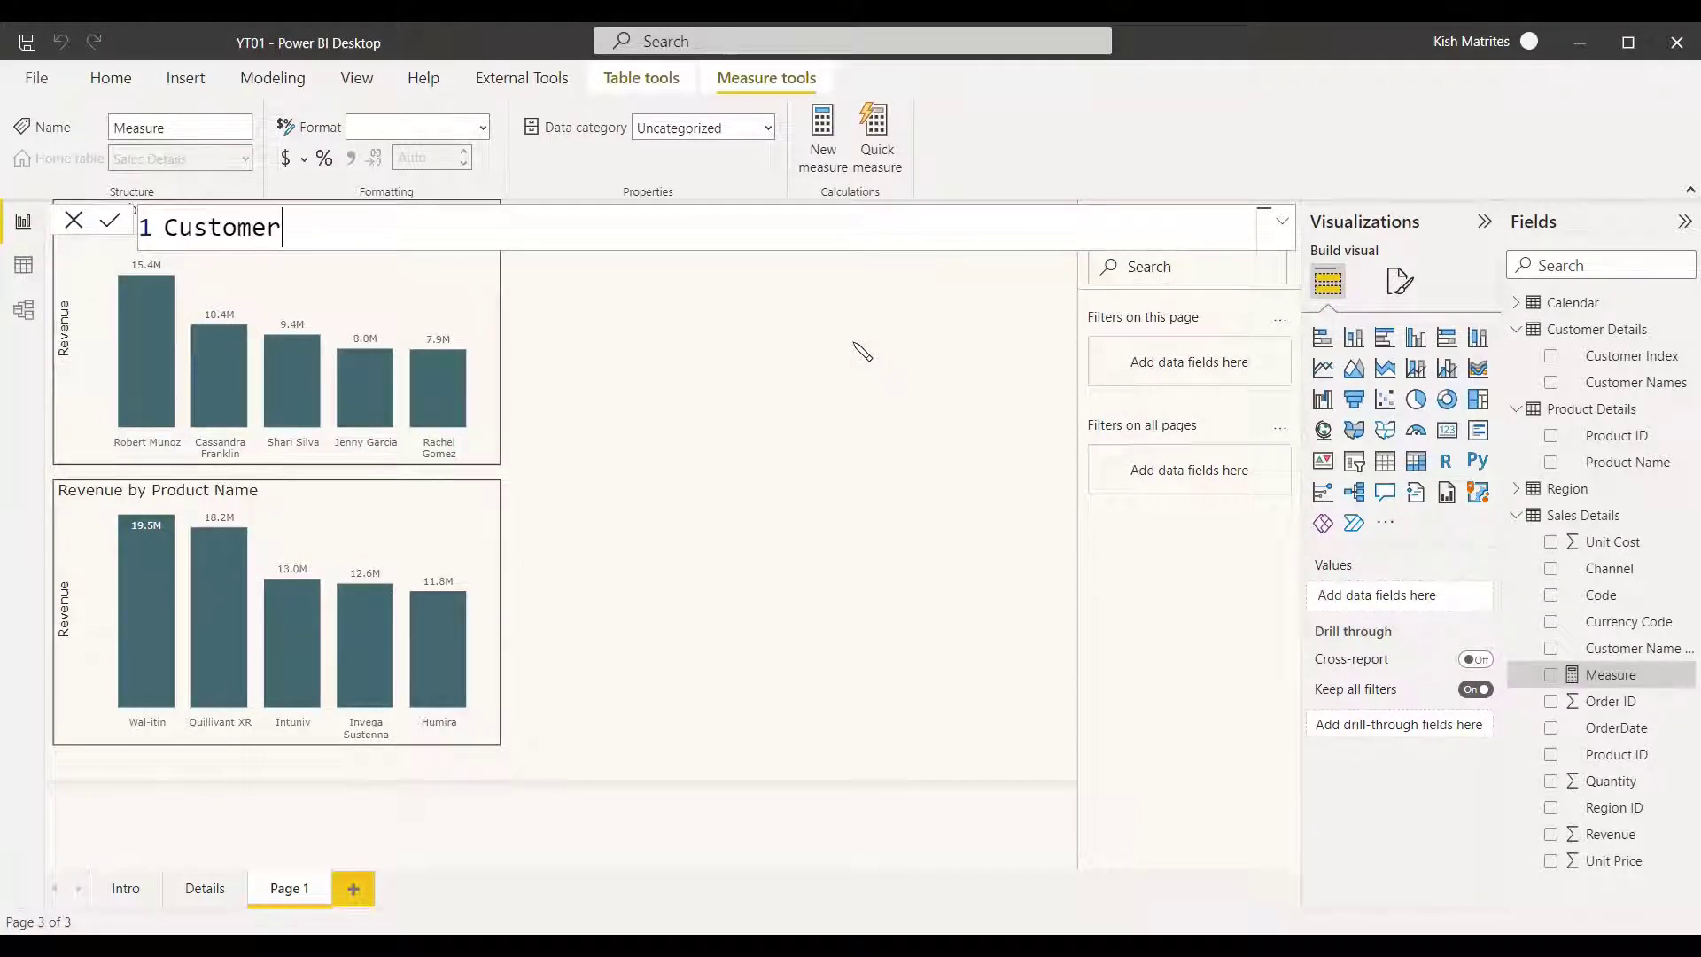
text( Ranking =)
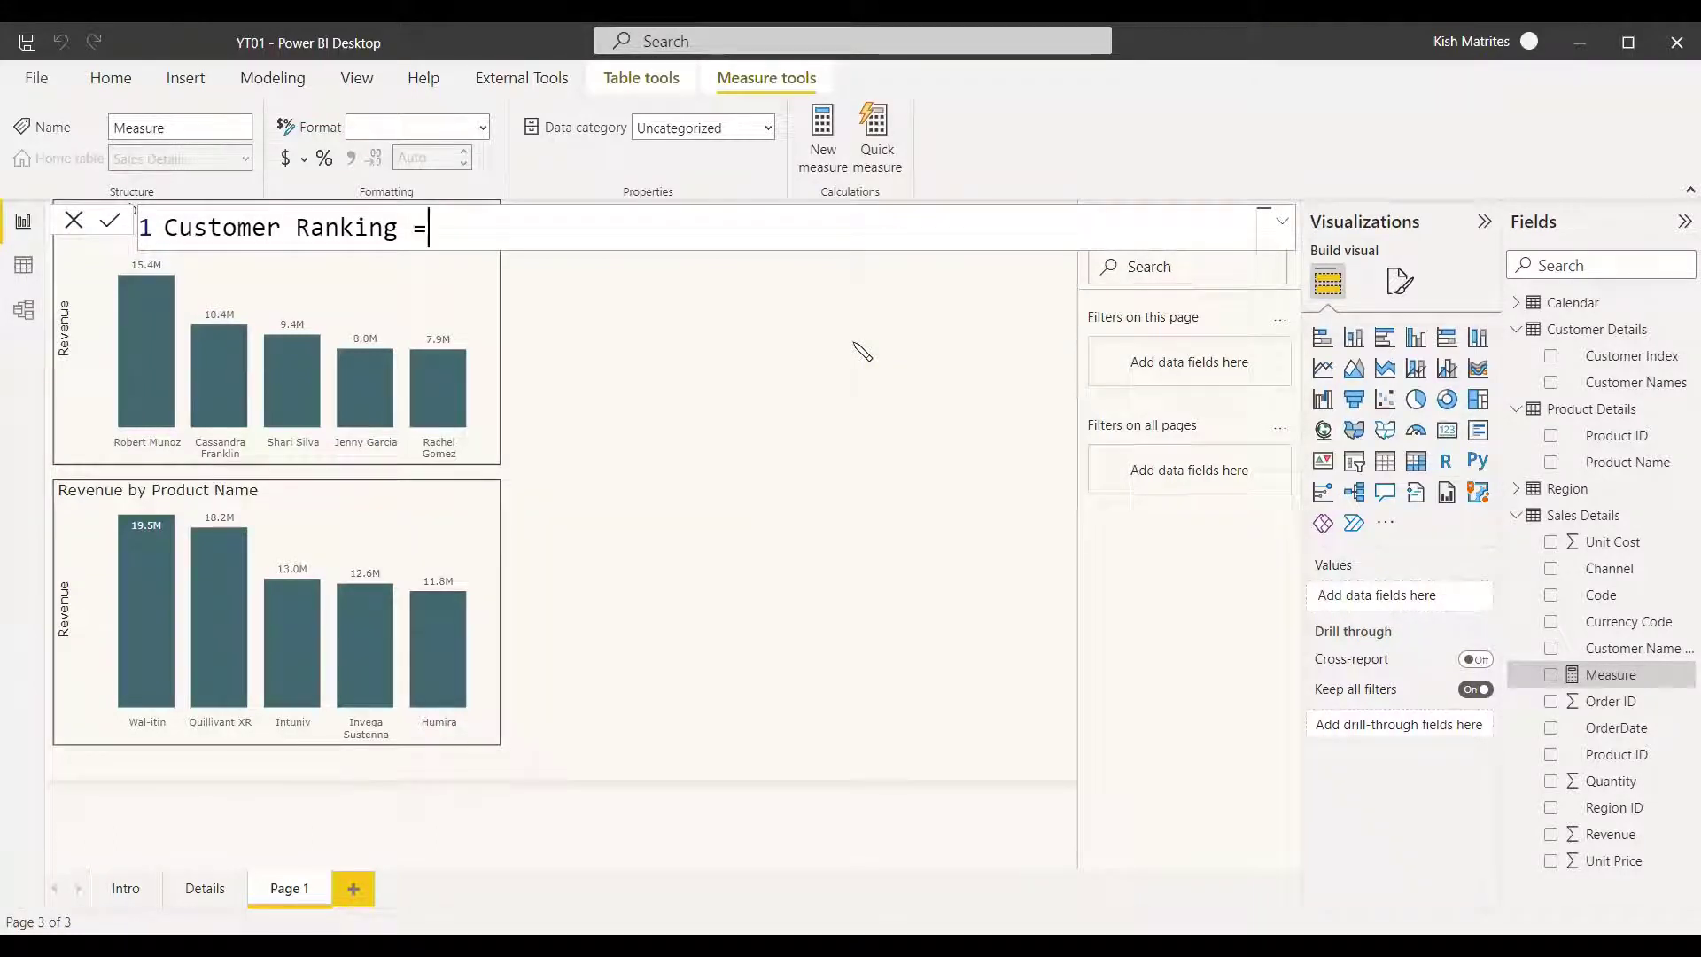
text( Rank)
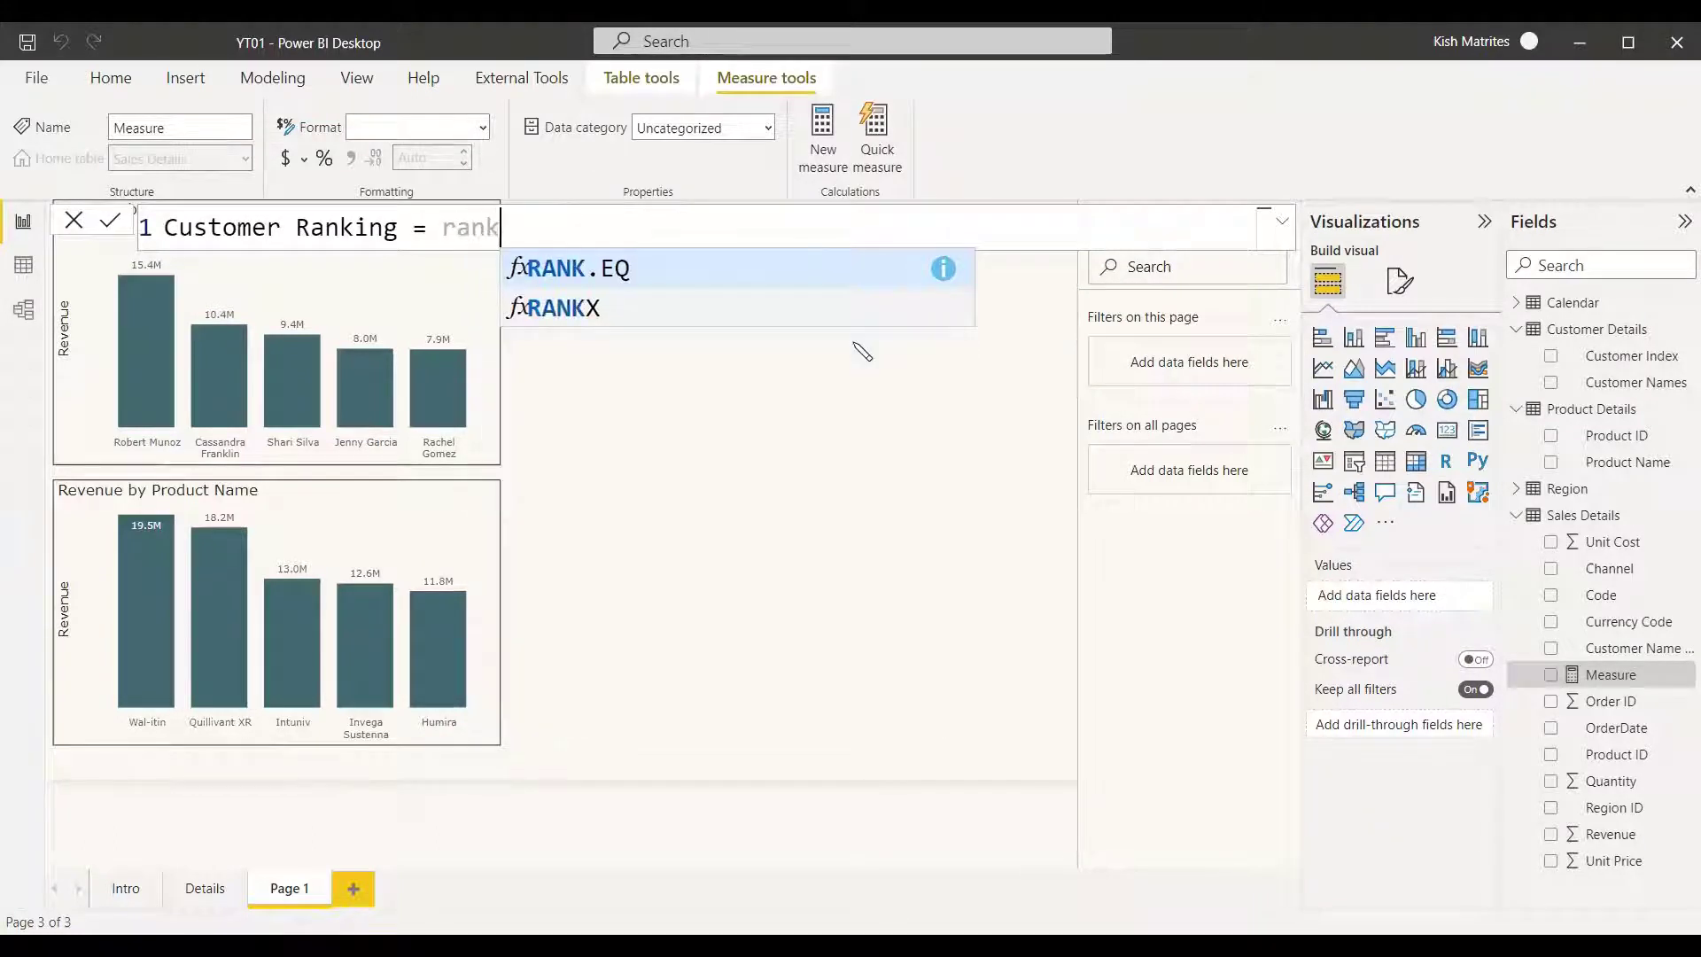
key(Down)
key(Tab)
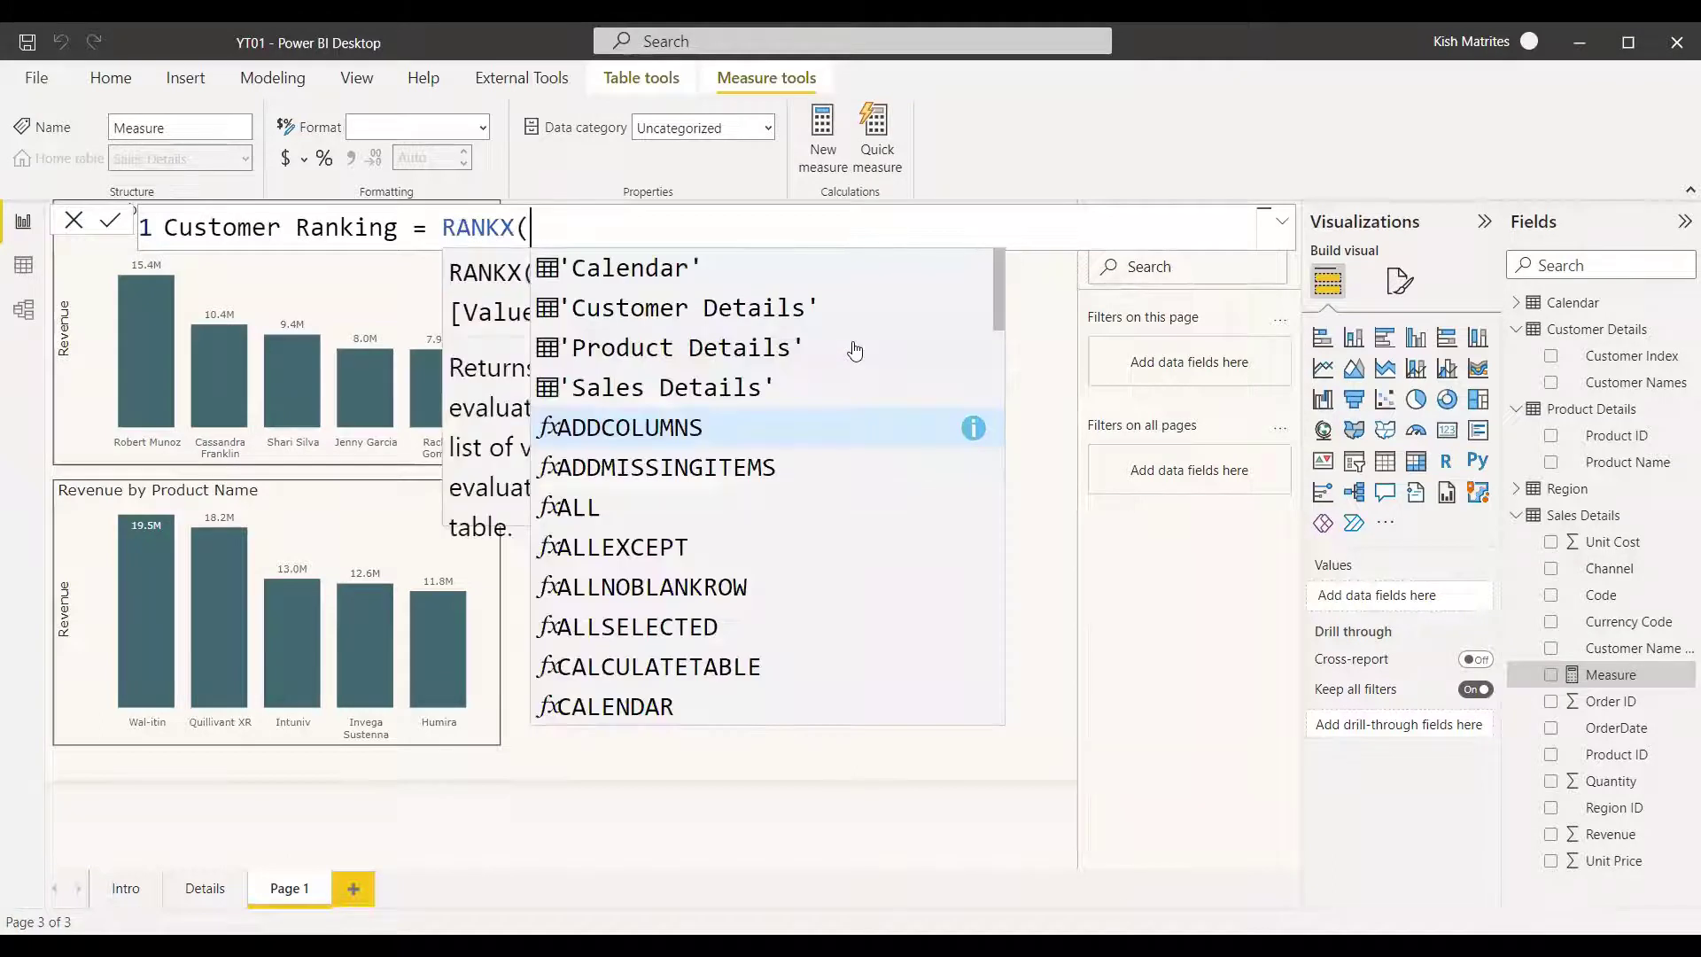
text(ALL(Cu)
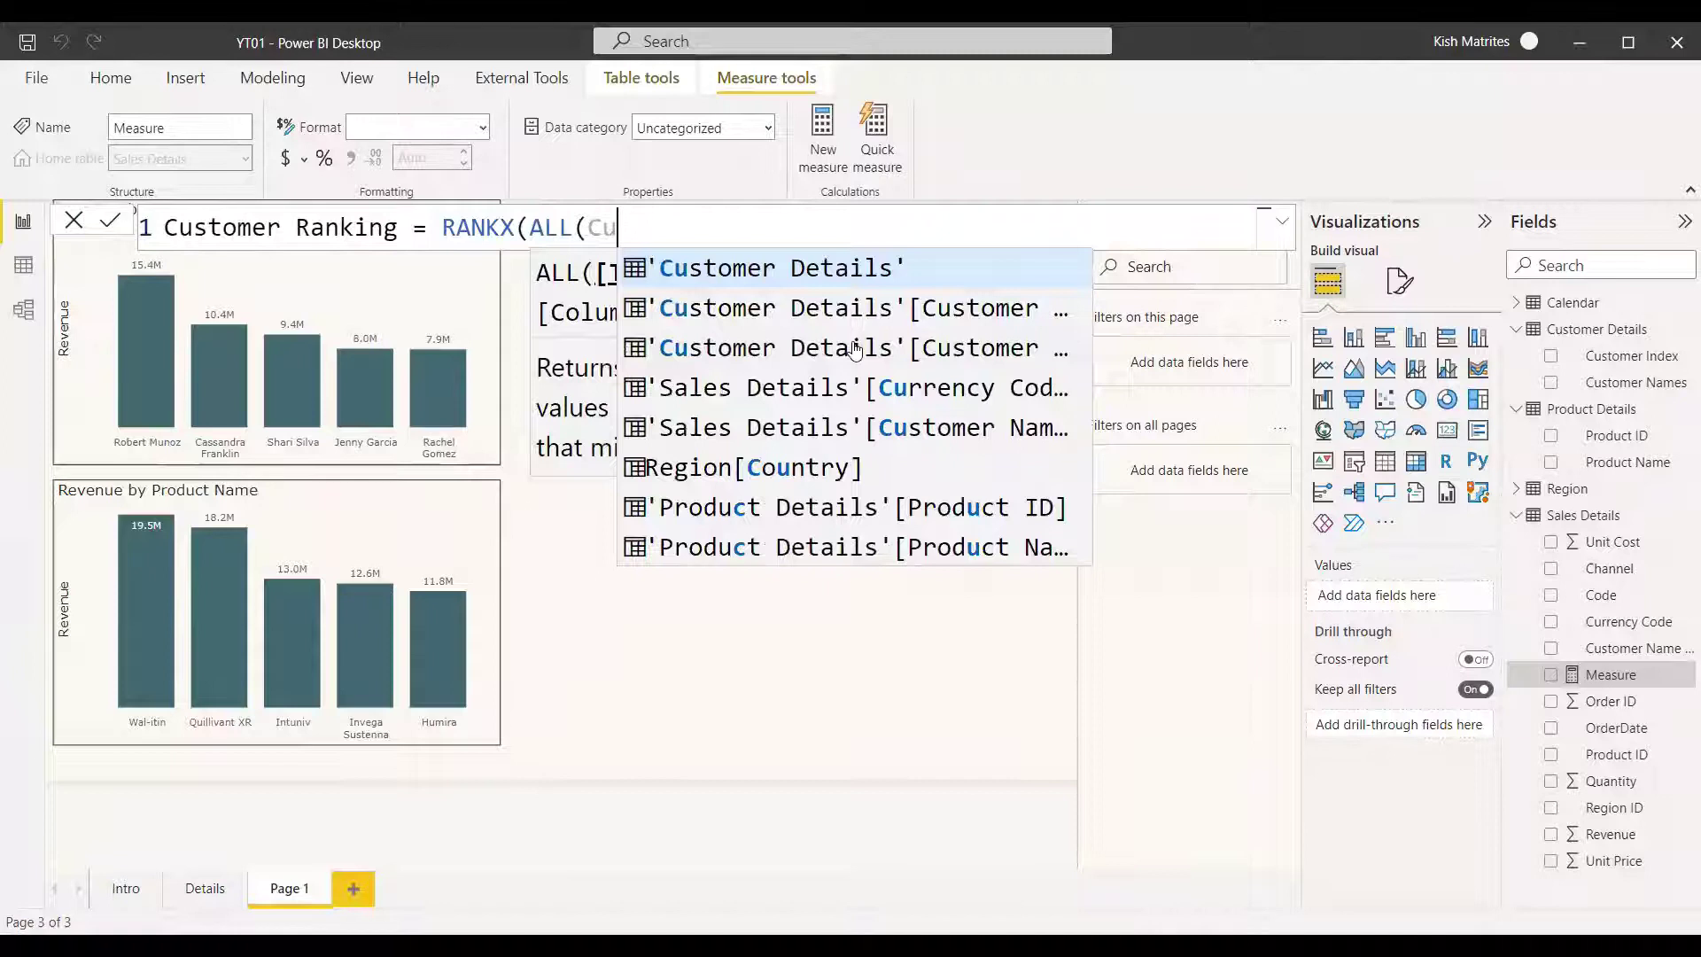
text(st)
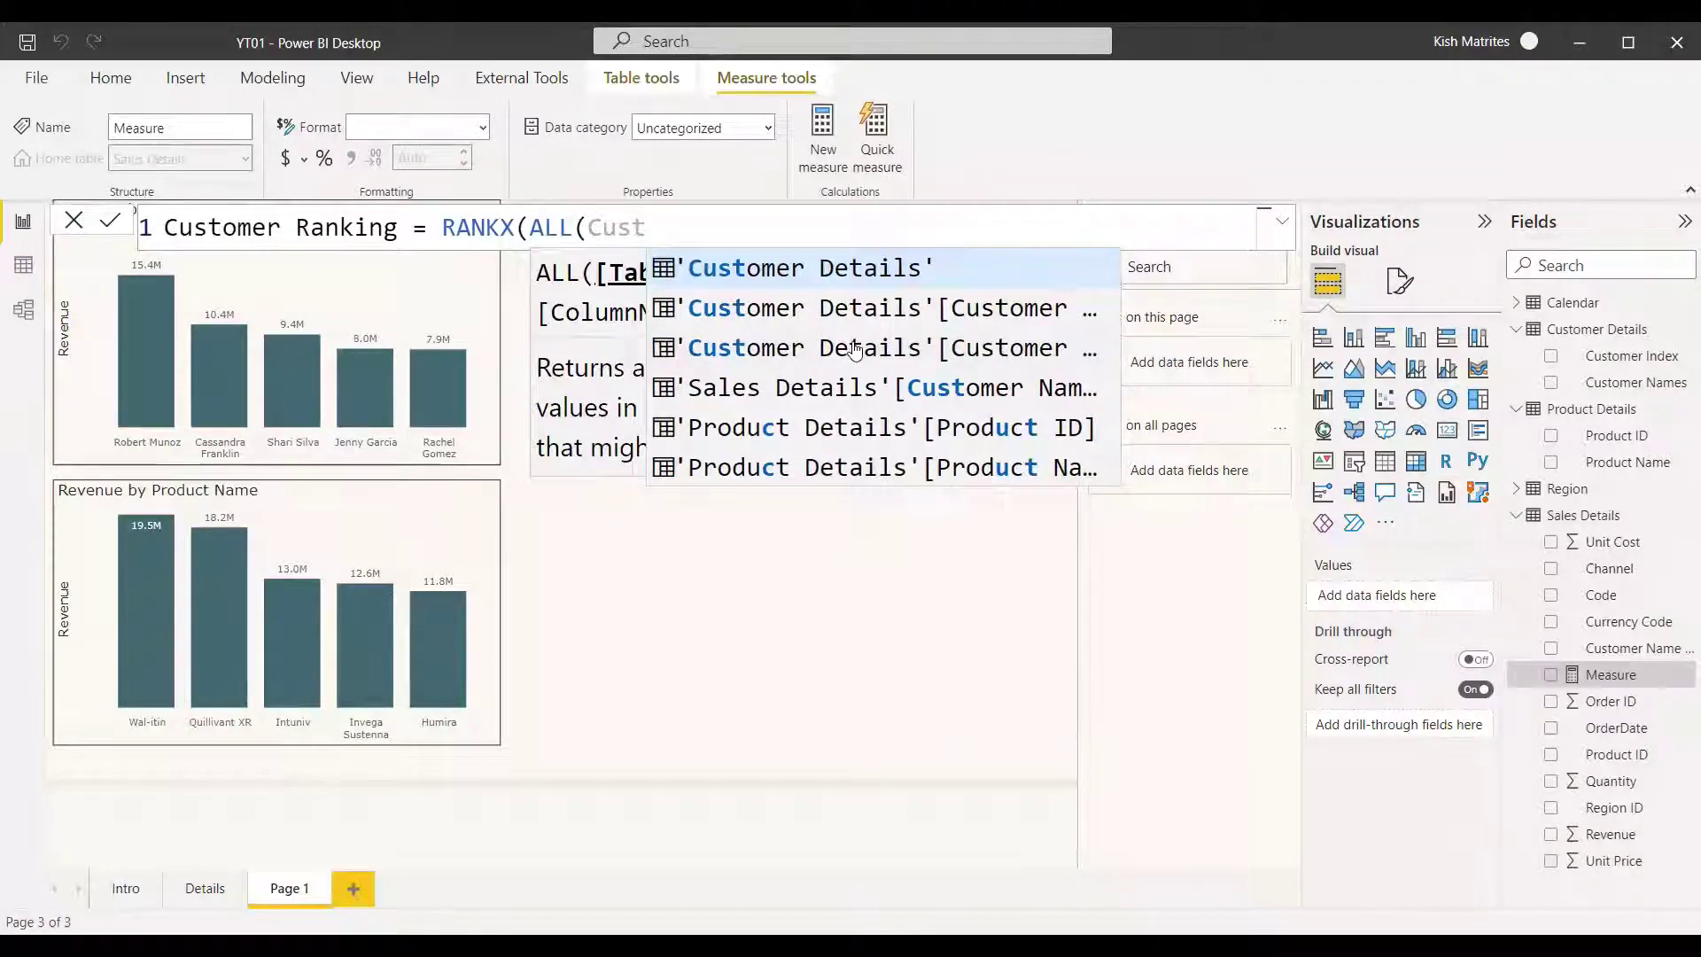
click(855, 349)
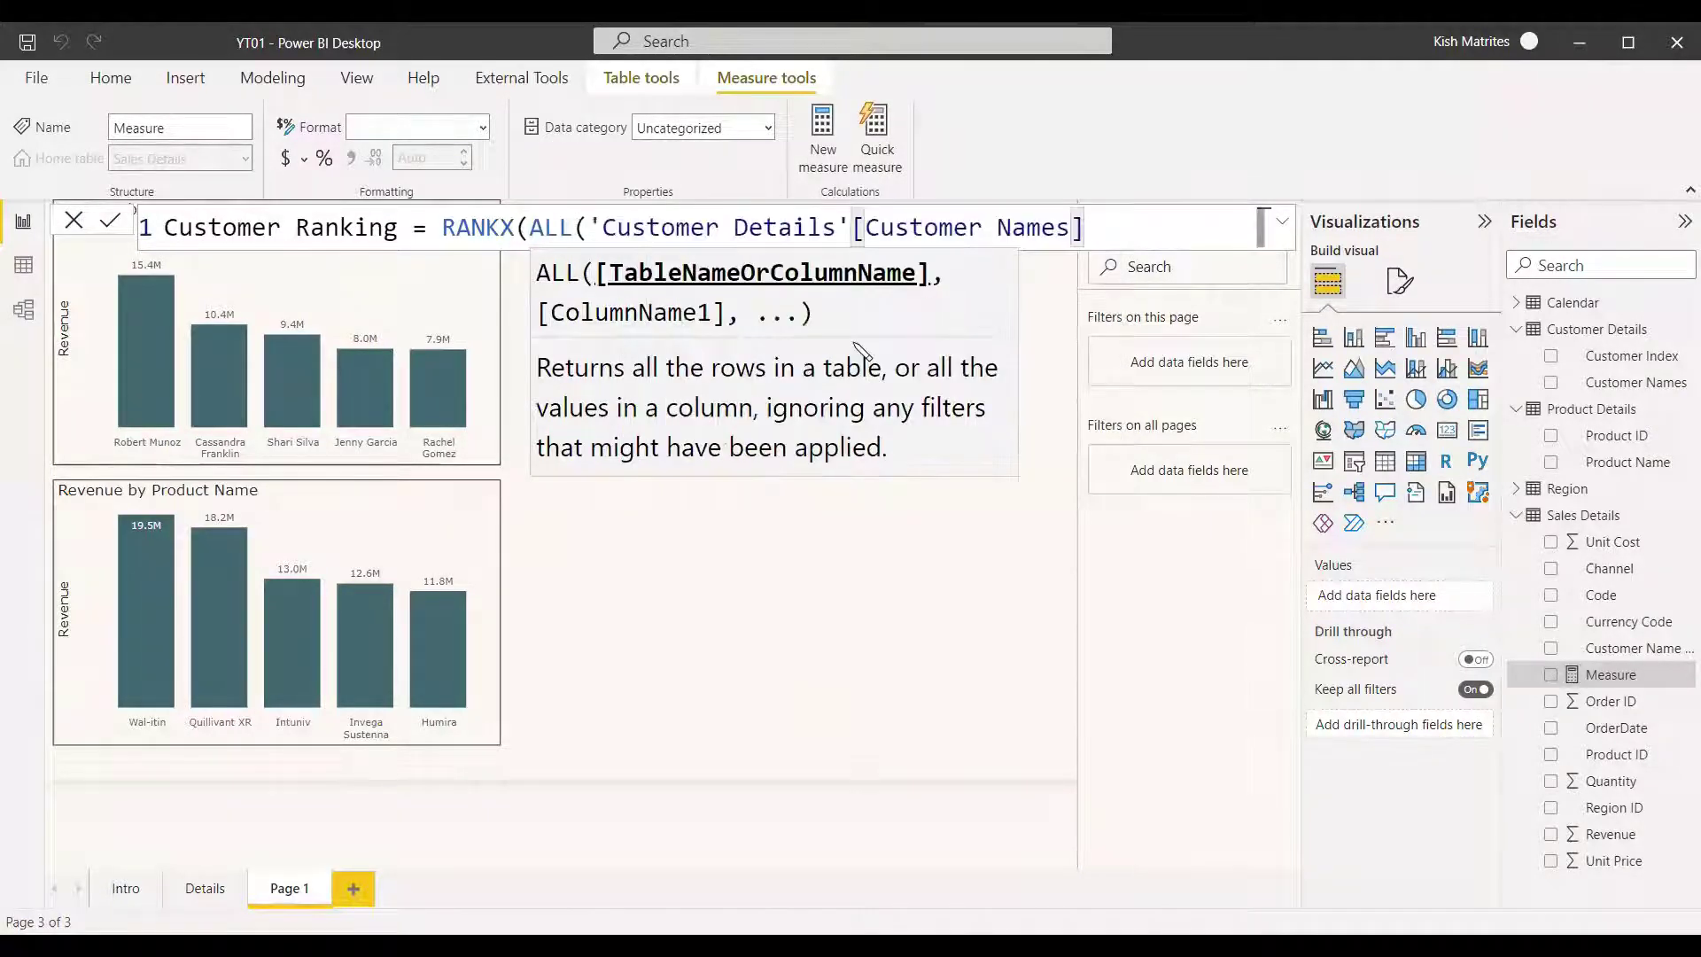
text())
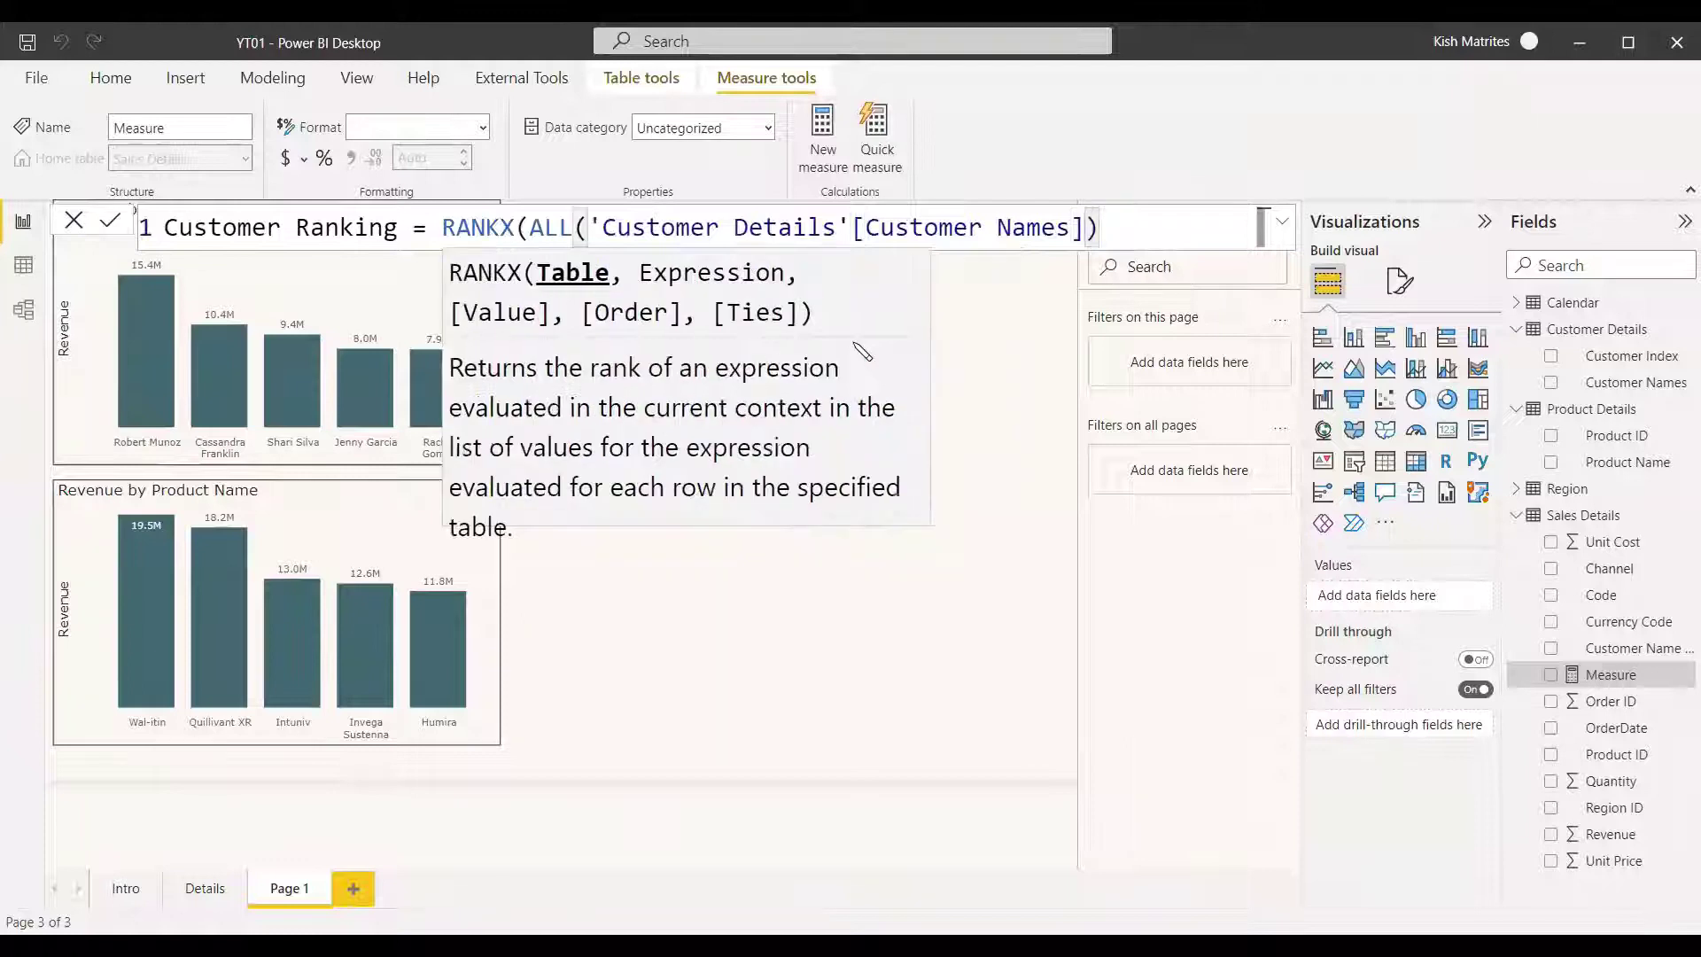
text(,)
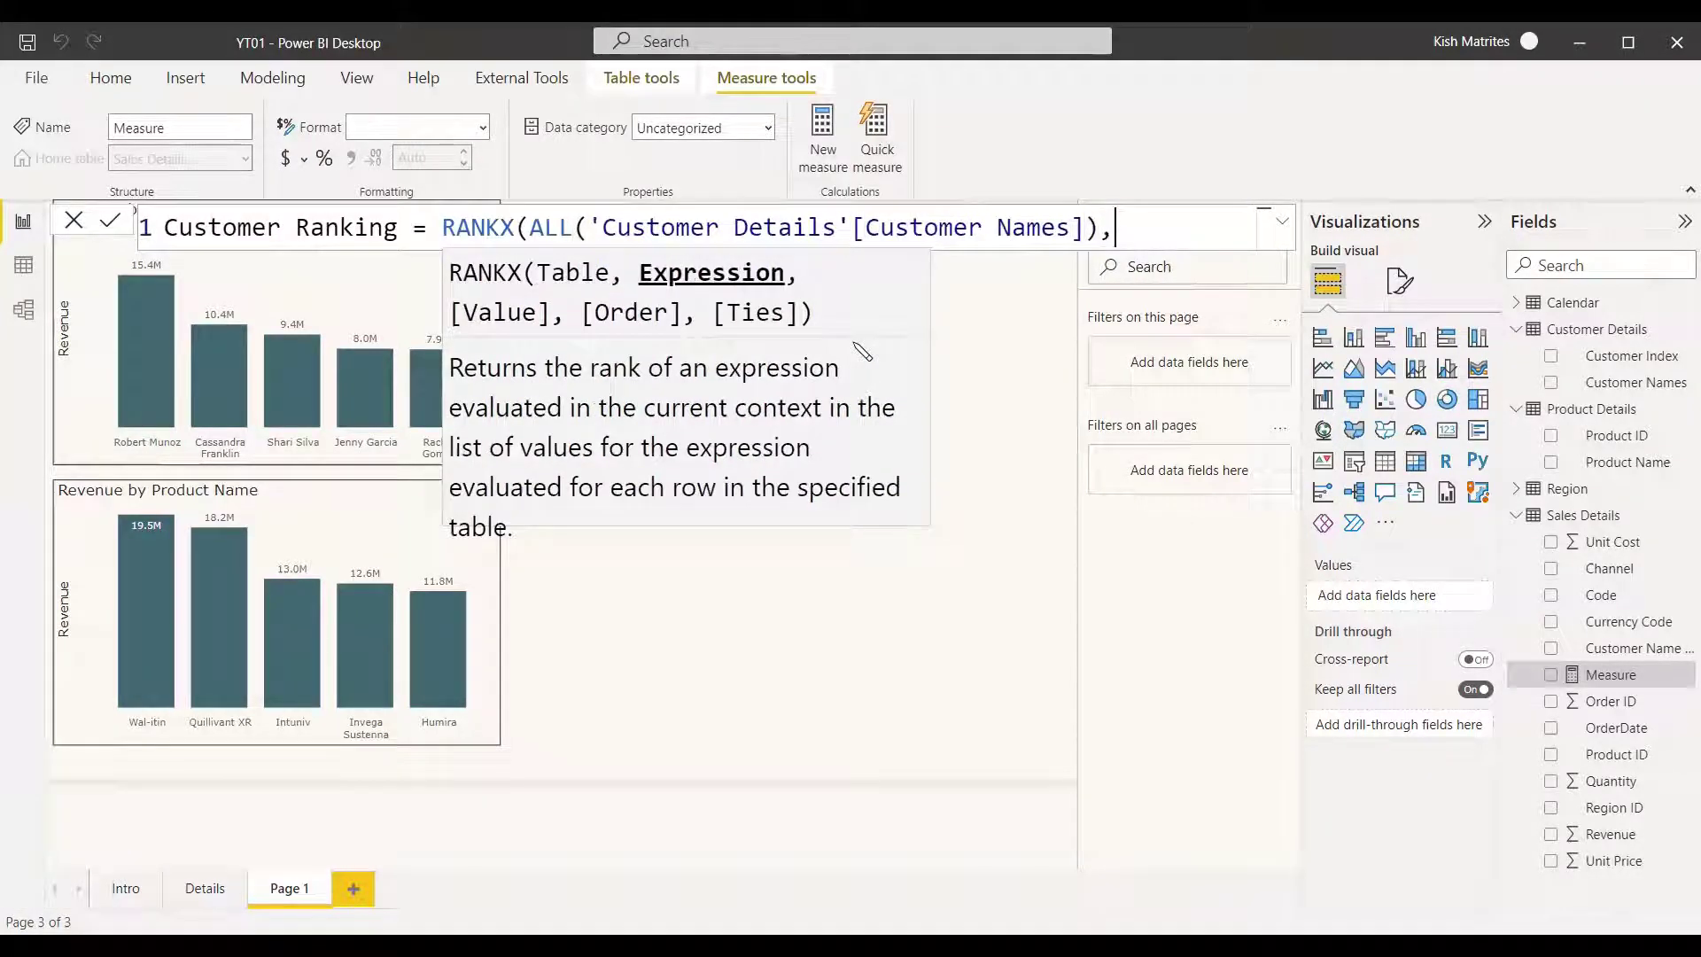
Step: Add SUM('Sales Details'[Revenue]) as the ranking expression on a new line
key(shift+Return)
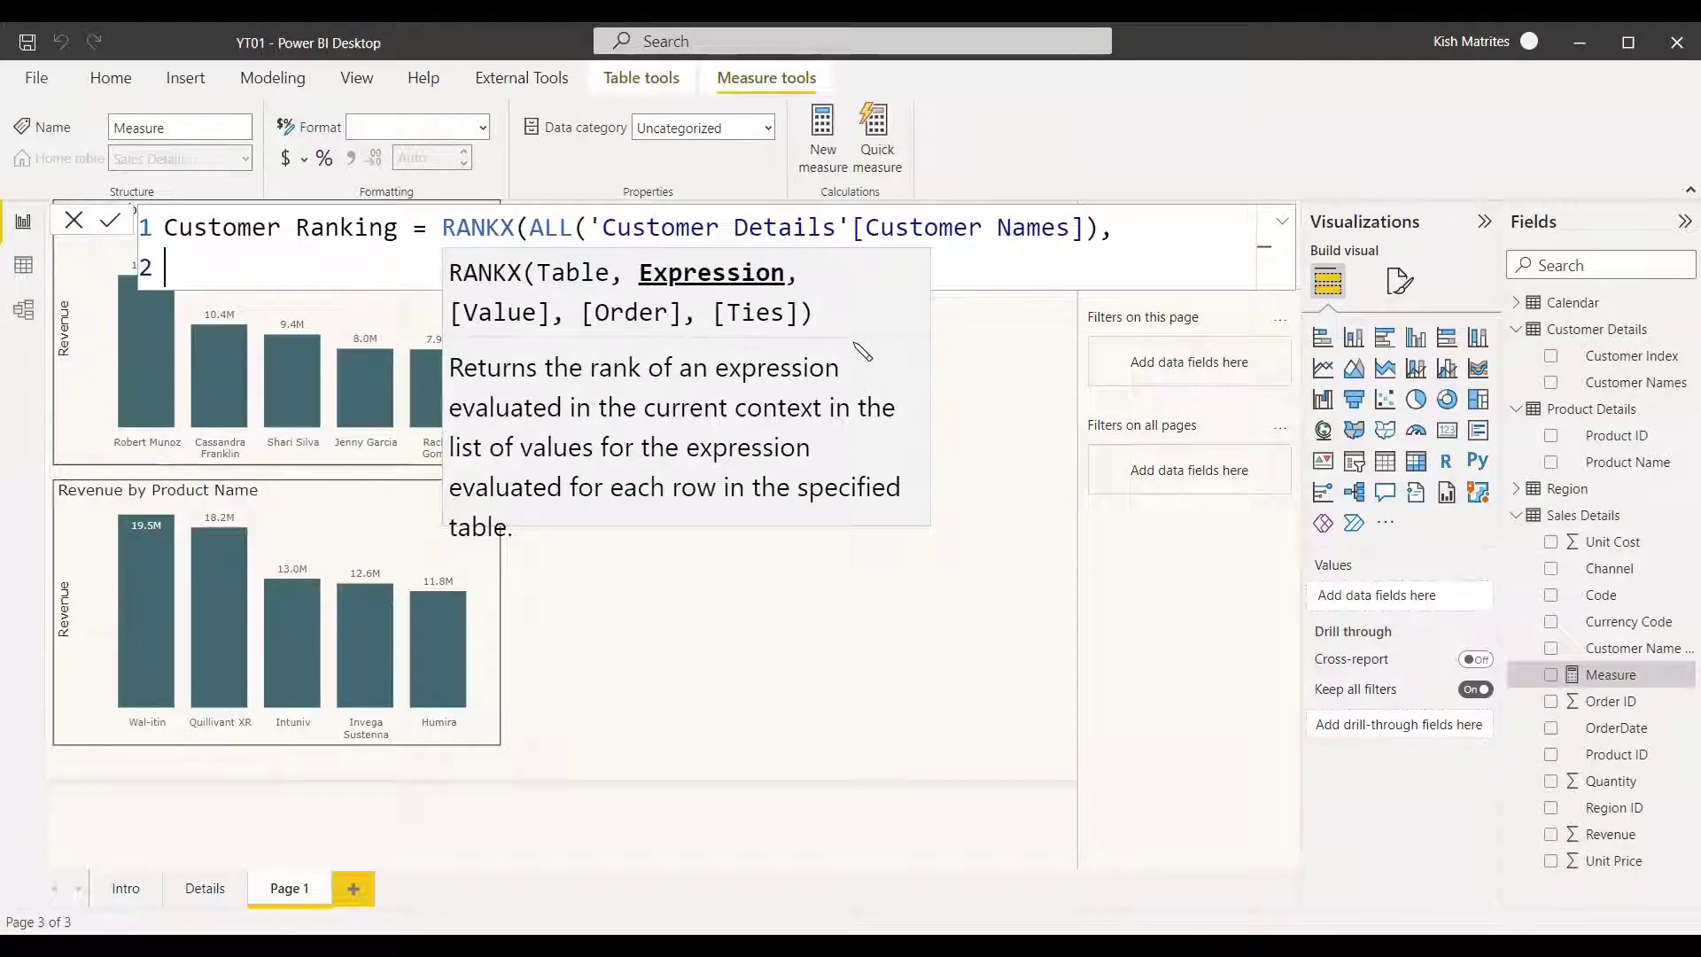
text(sum)
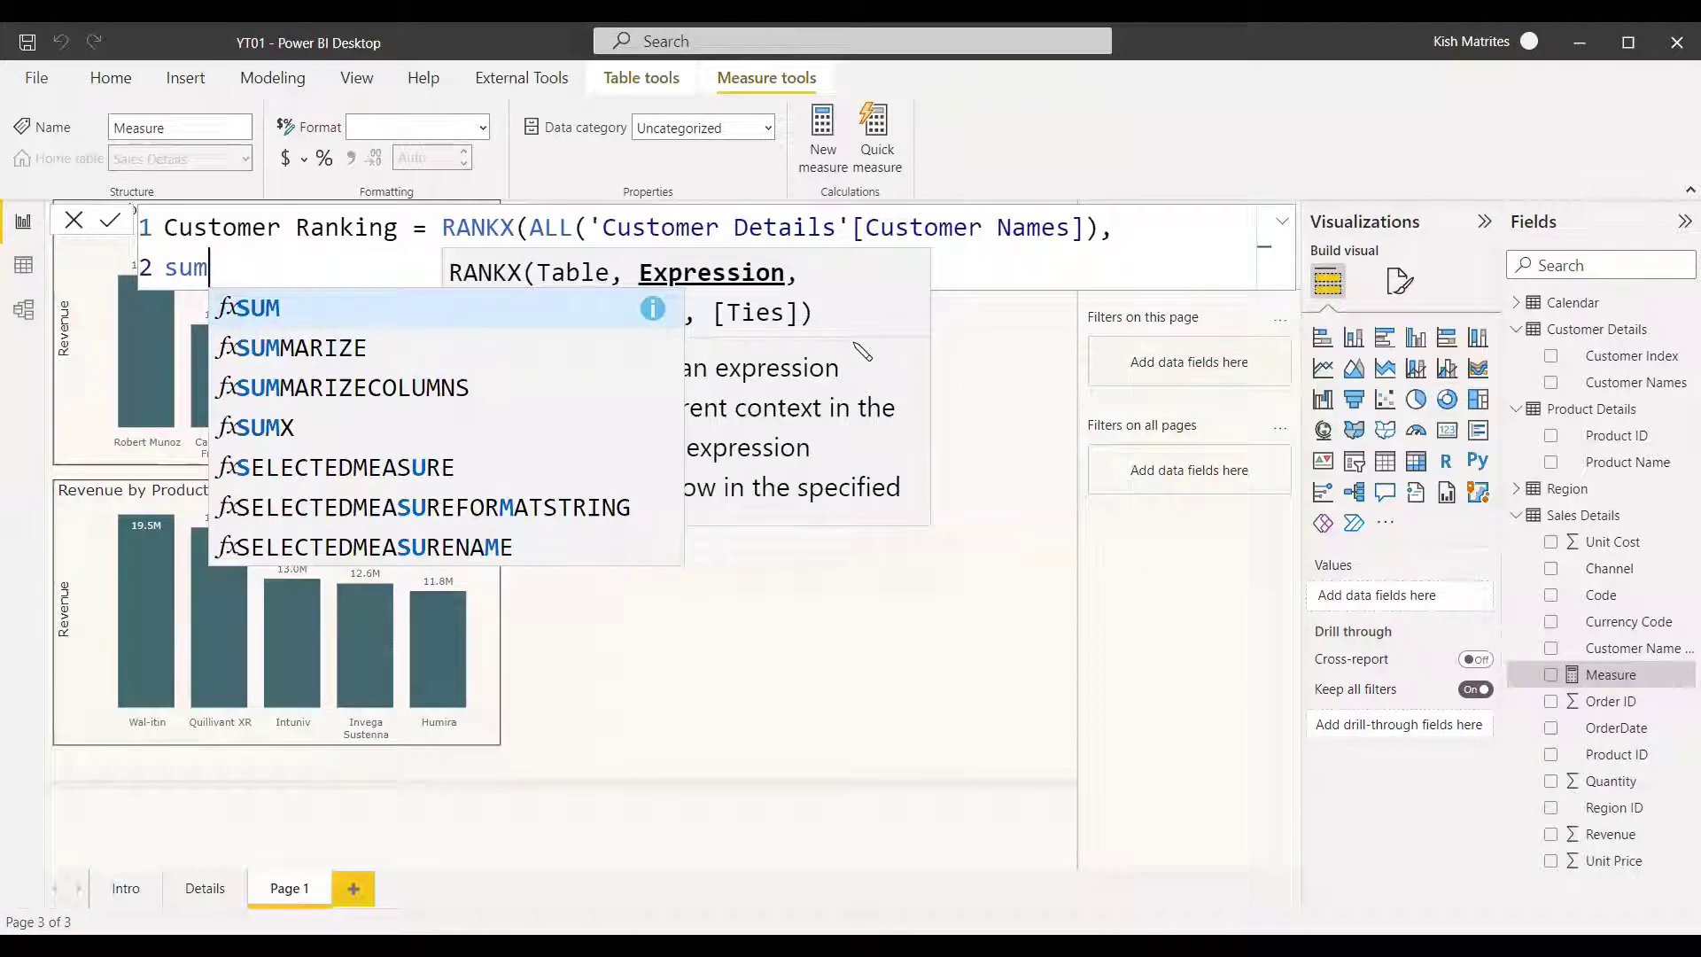
key(Tab)
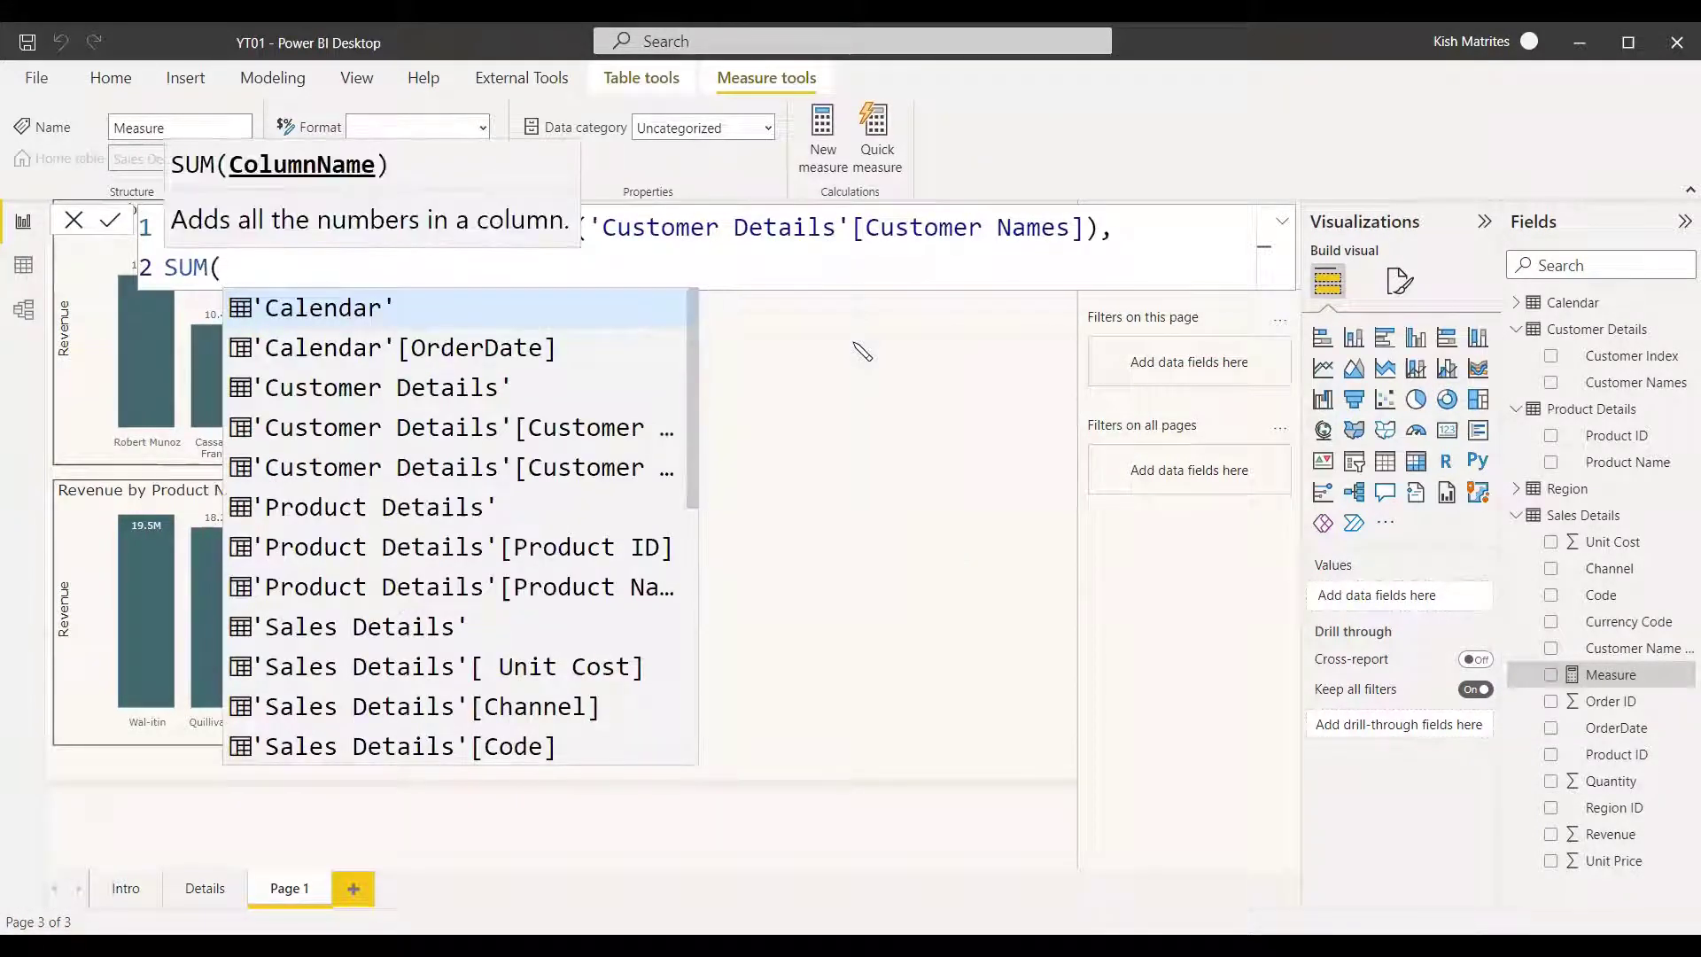
text(sales)
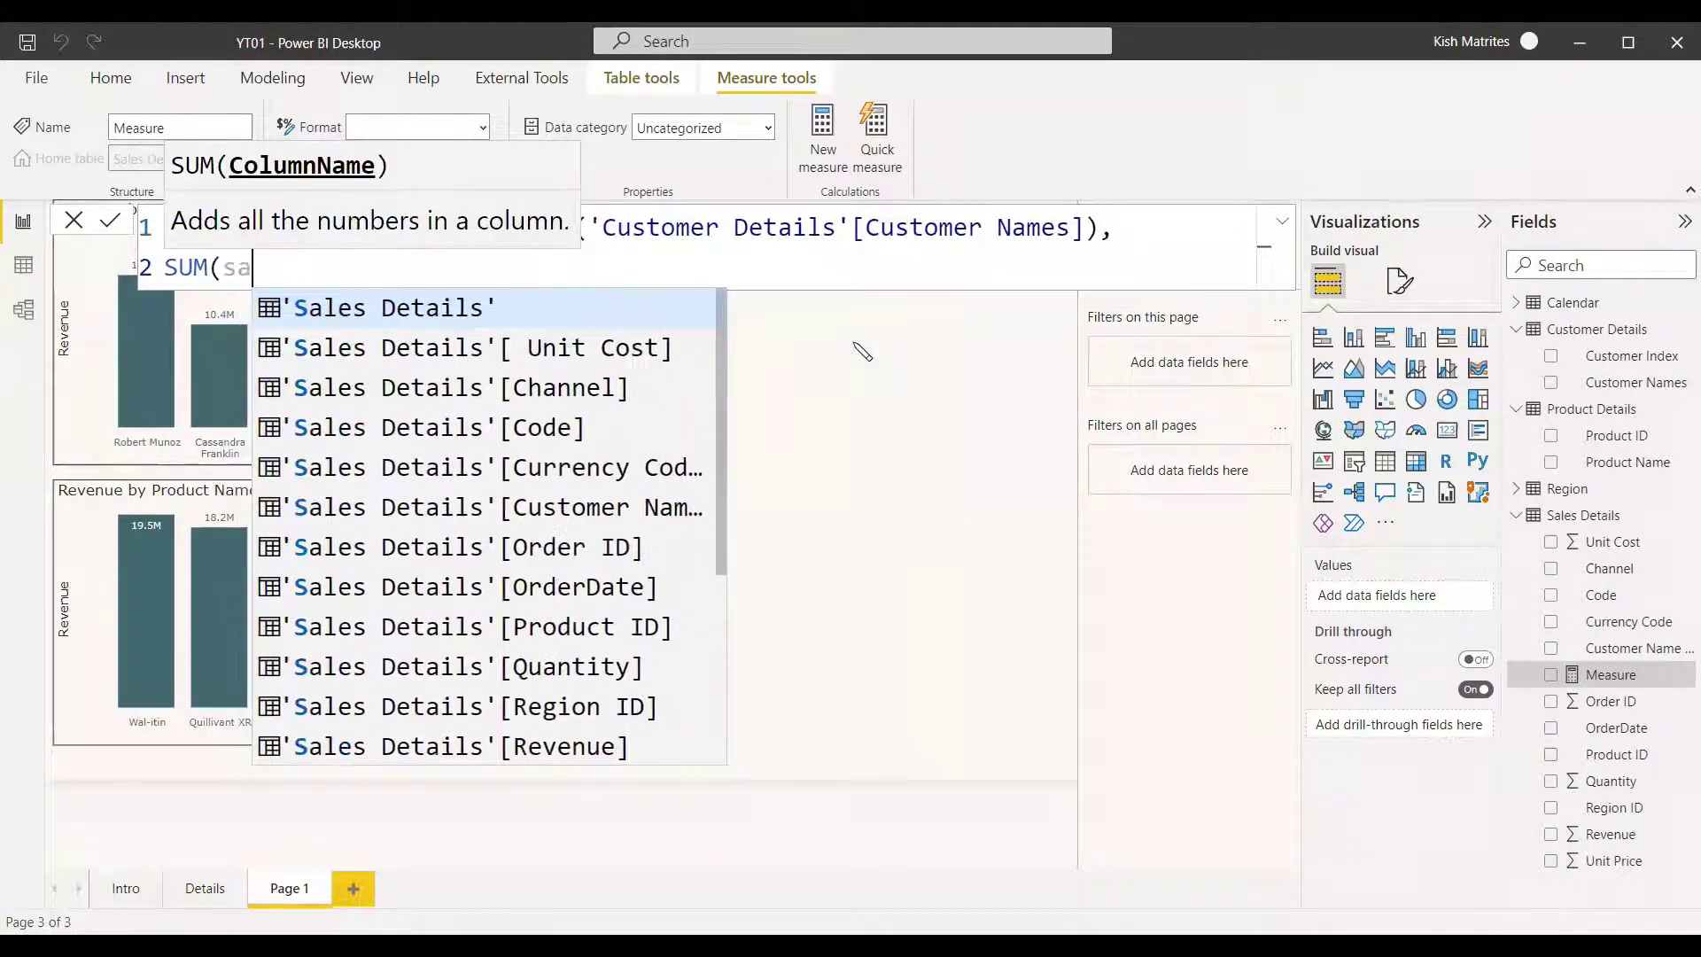
key(Down)
key(Down)
key(Down)
key(Down)
key(Down)
key(Down)
key(Down)
key(Down)
key(Down)
key(Down)
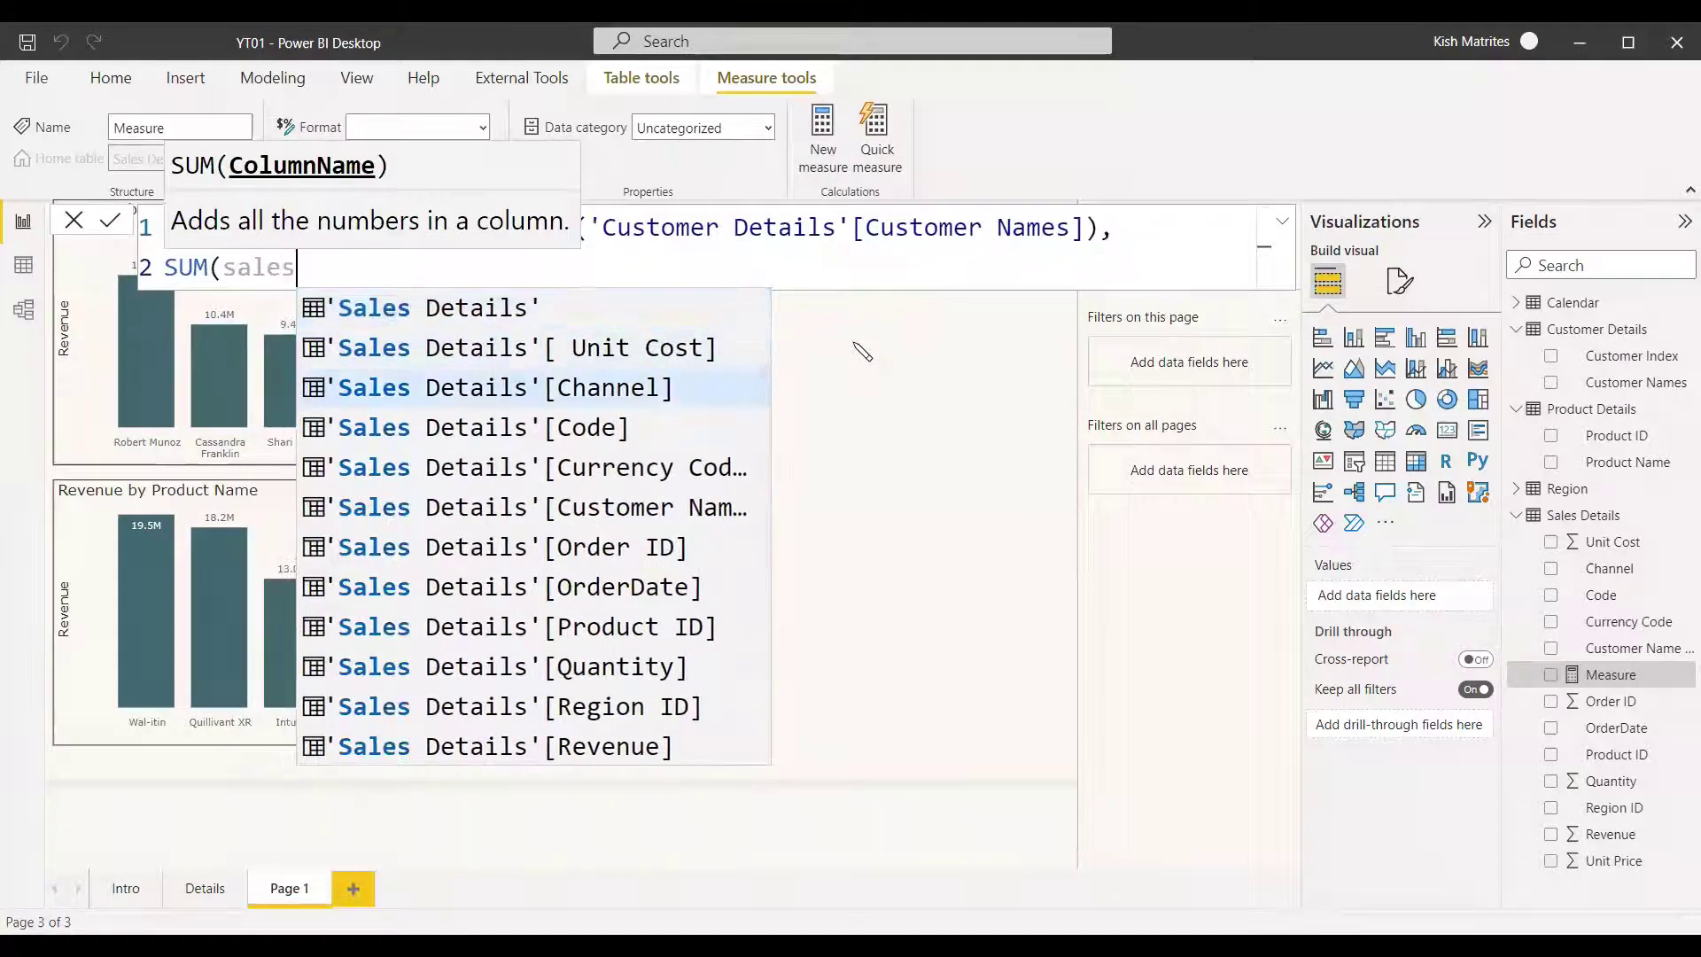
key(Up)
key(Up)
key(Up)
key(Up)
key(Up)
key(Up)
key(Up)
key(Up)
key(Up)
key(Up)
key(Down)
key(Down)
key(Down)
key(Down)
key(Down)
key(Down)
key(Down)
key(Down)
key(Down)
key(Down)
key(Down)
key(Down)
key(Down)
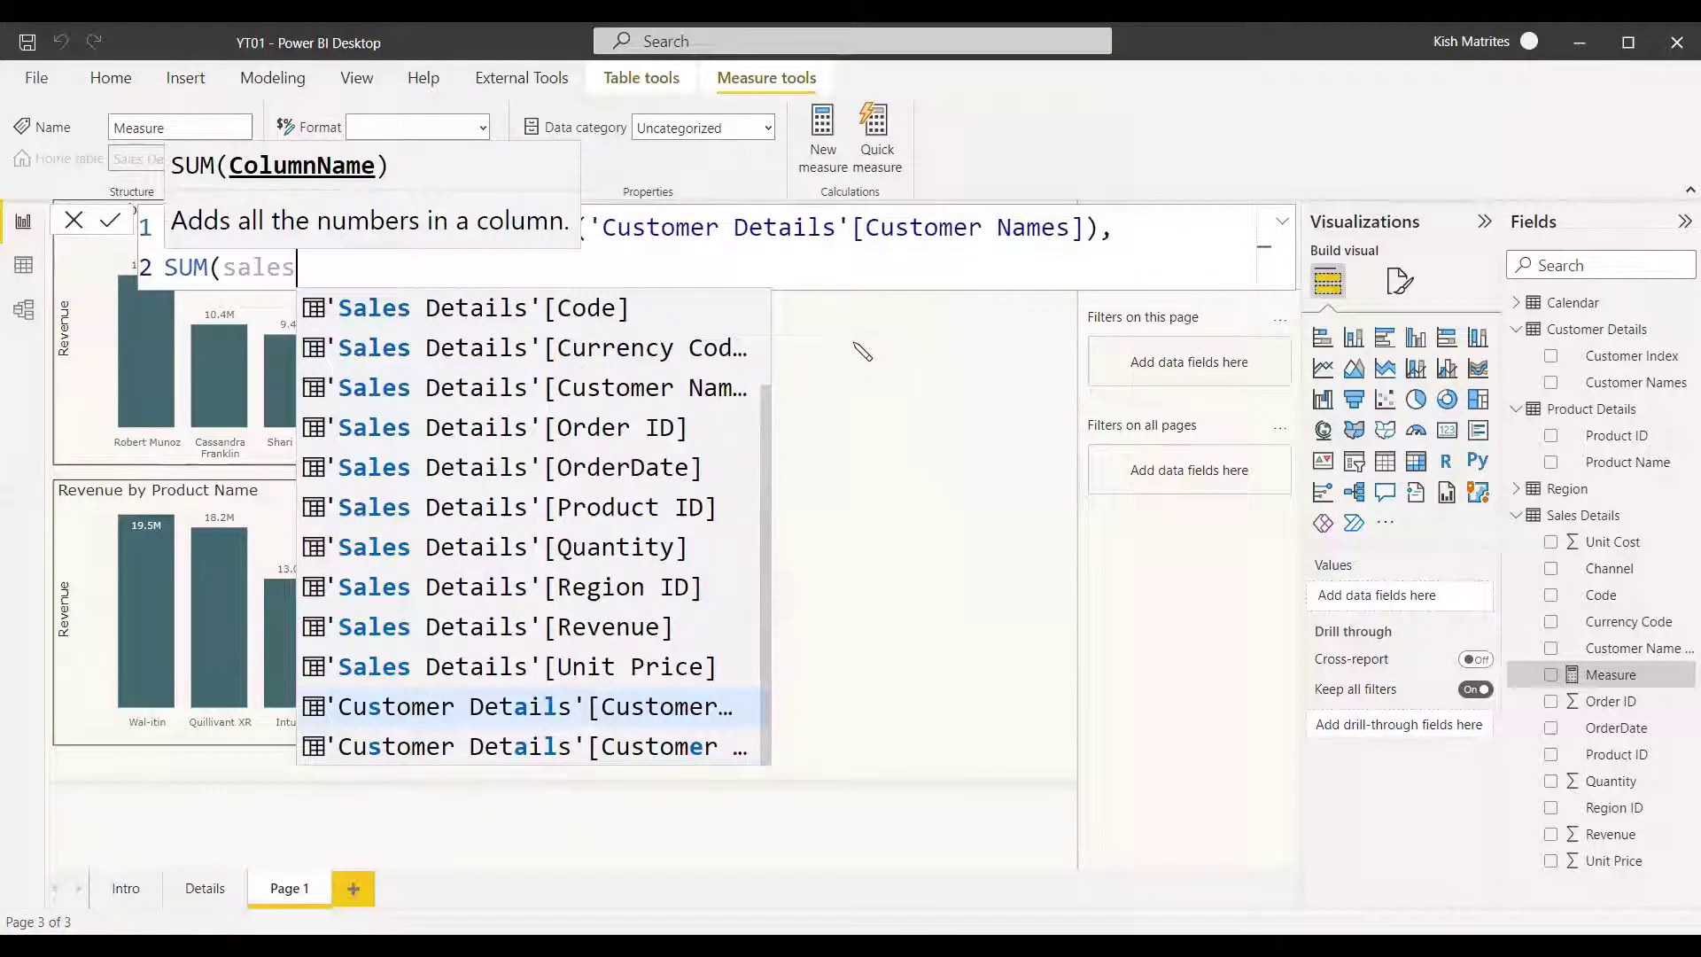
key(Up)
key(Up)
key(Tab)
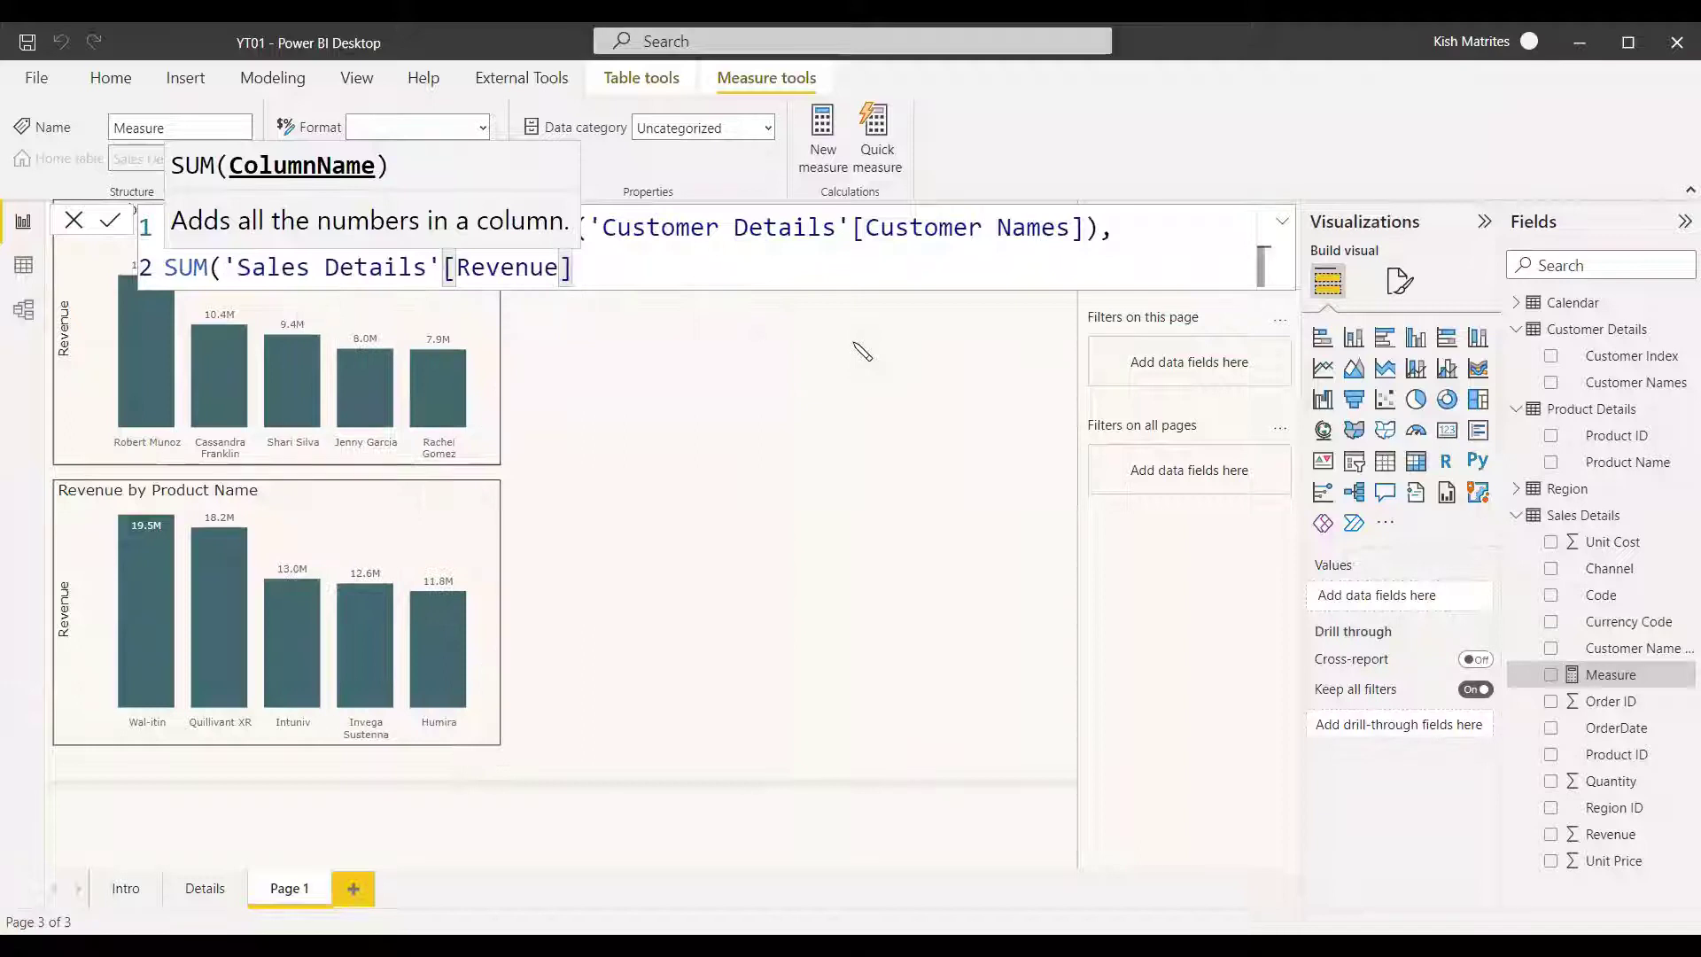
text())
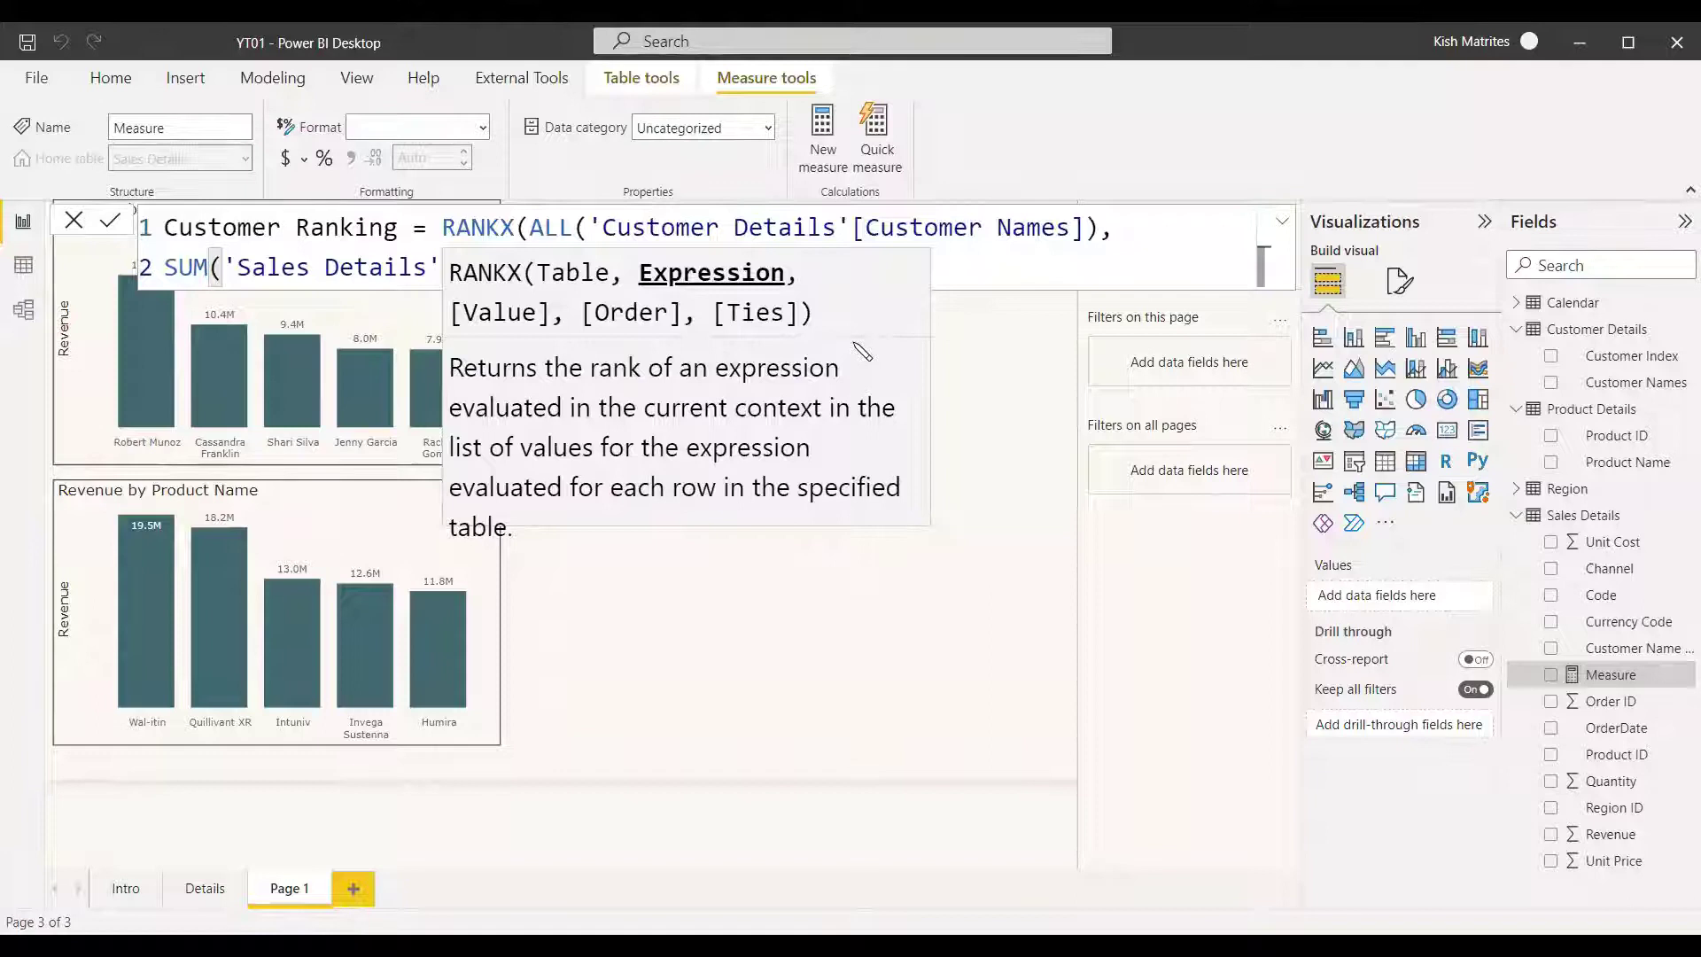
Step: Finish the formula with DESC order and commit the Customer Ranking measure
text(,)
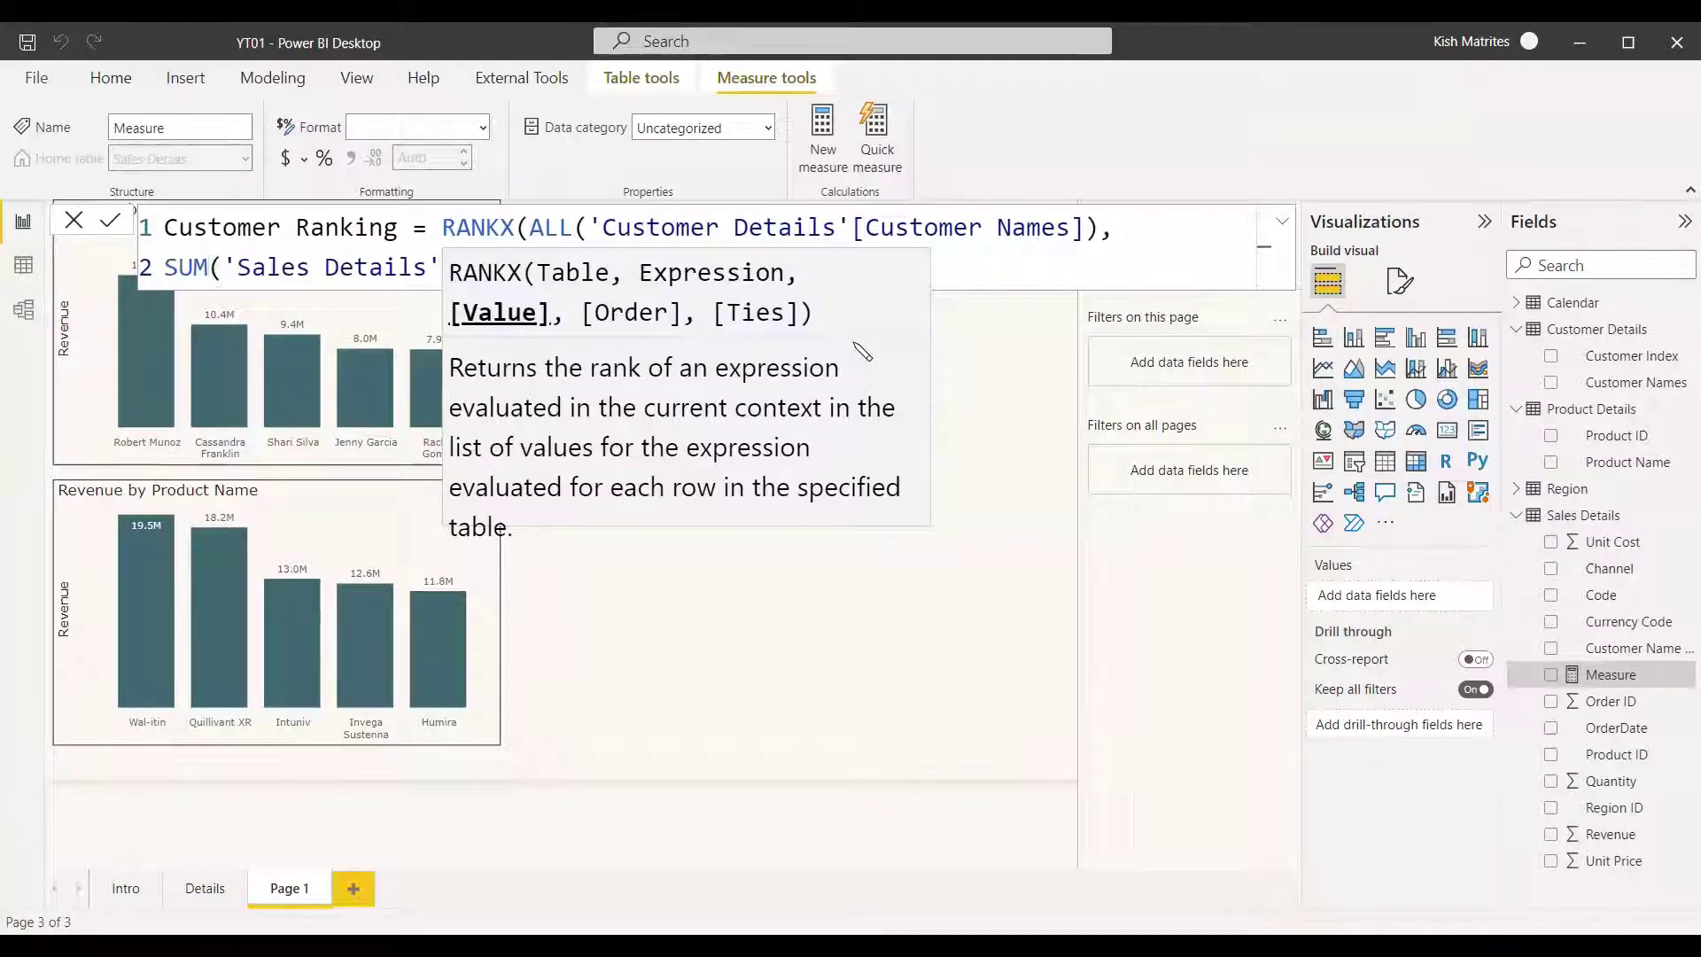
text(,)
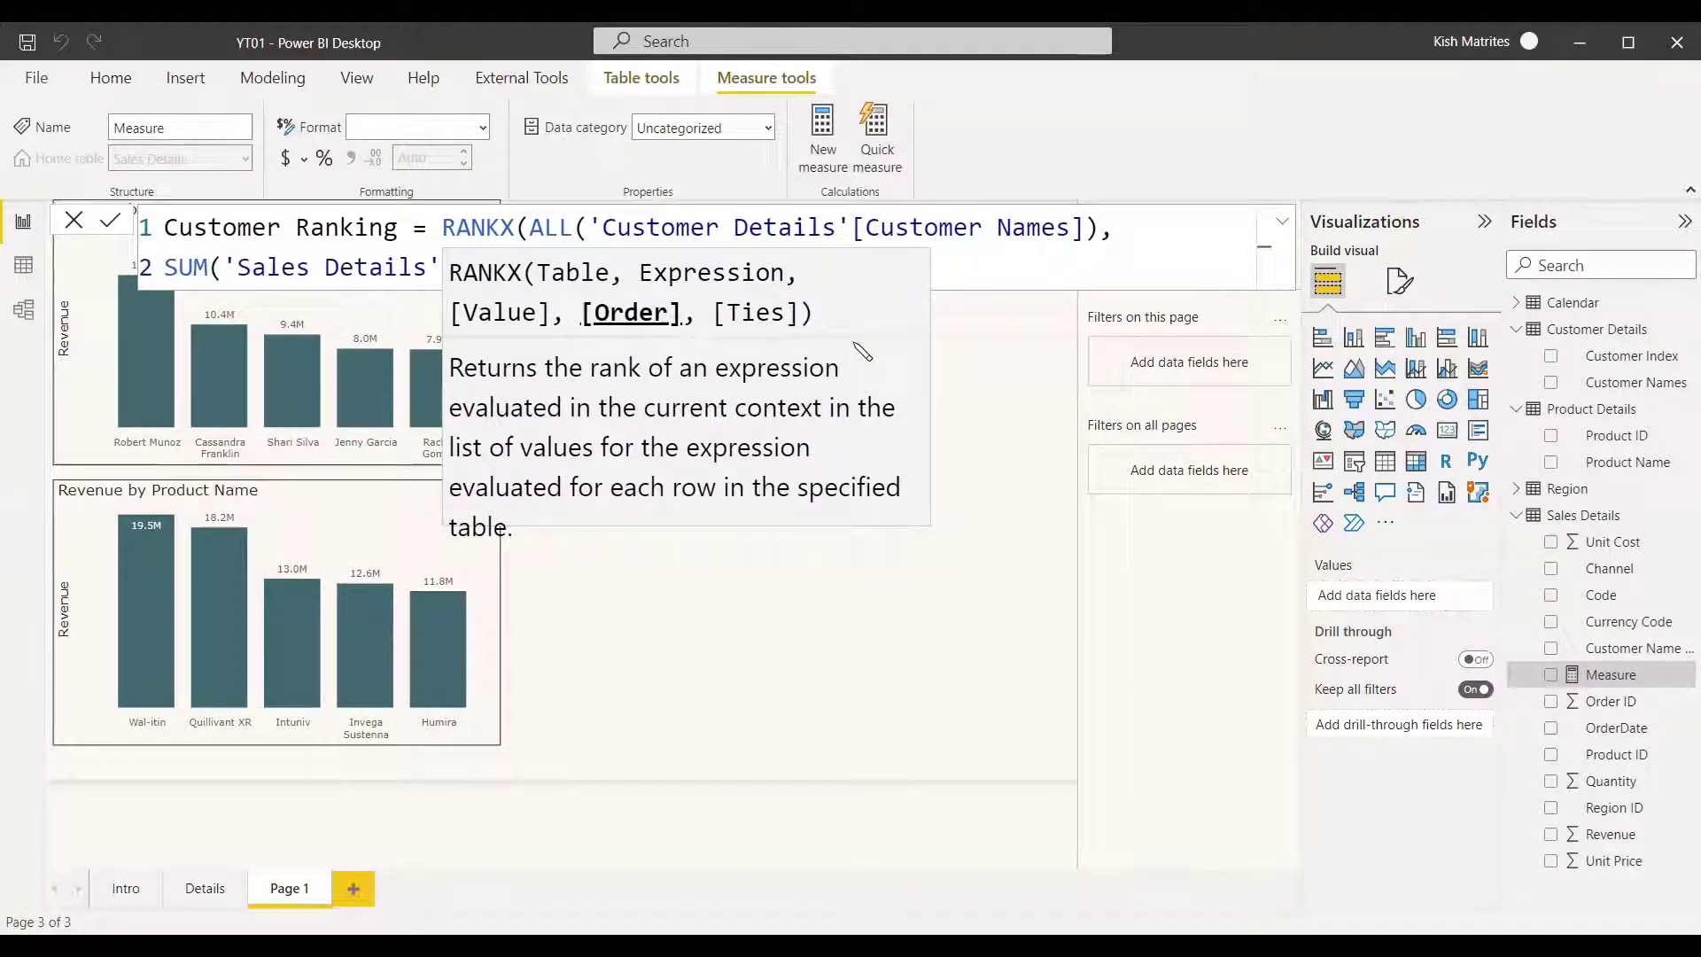
text(D)
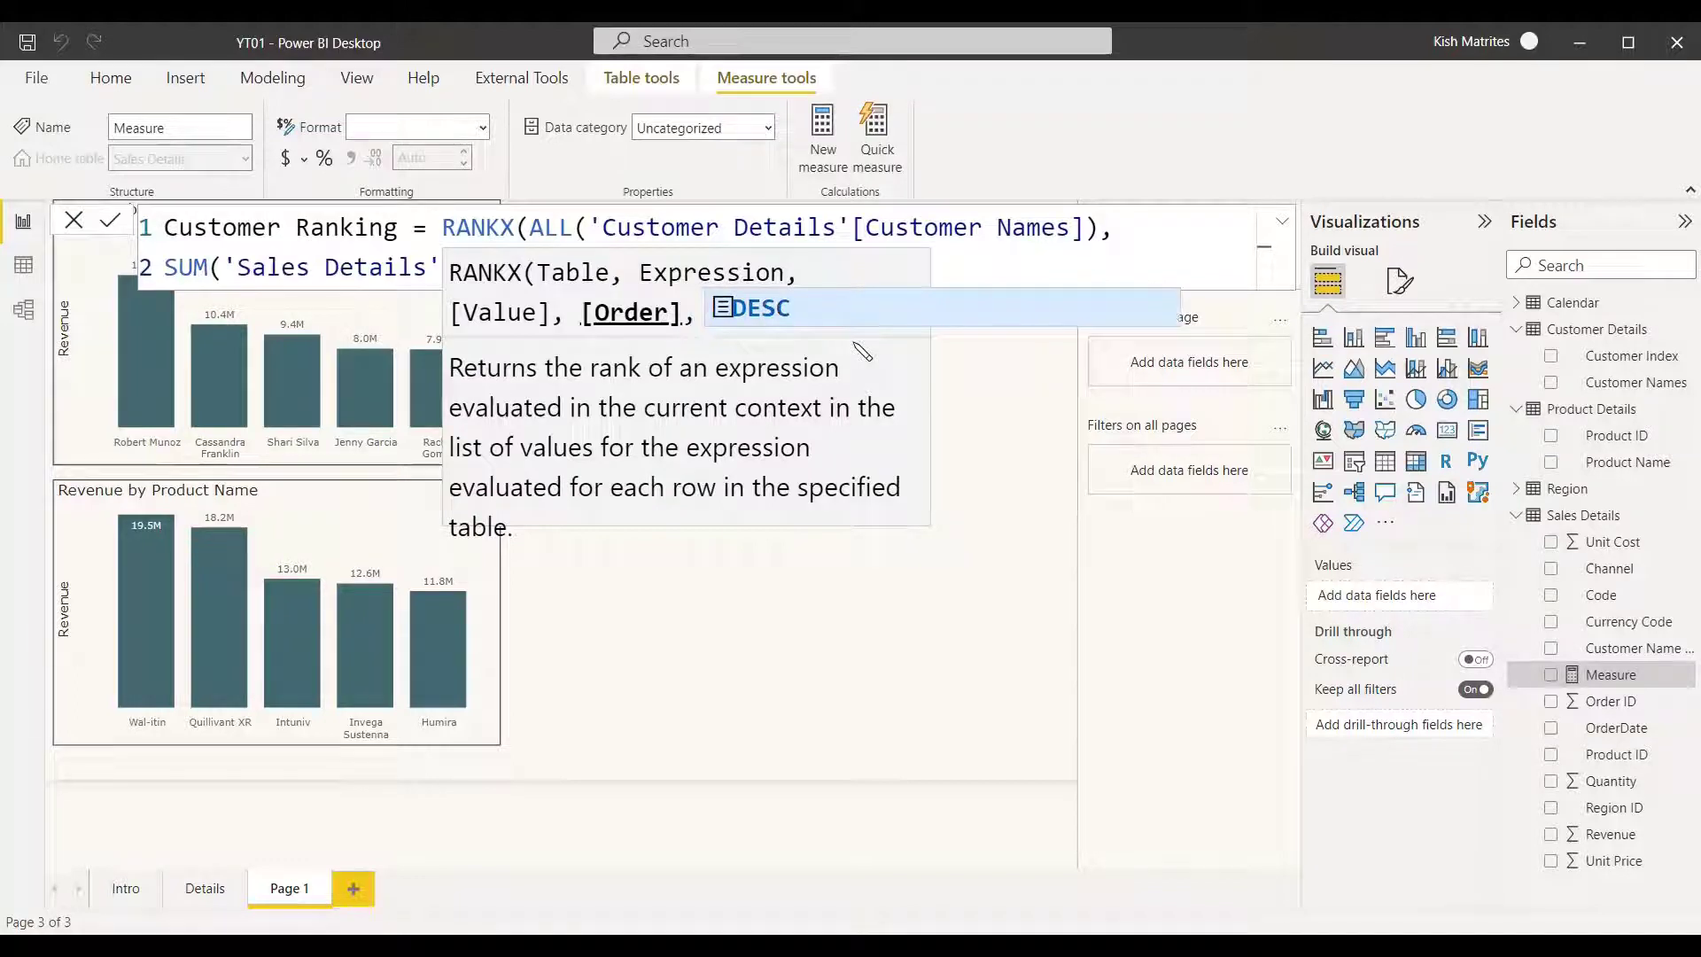
key(Tab)
key(Return)
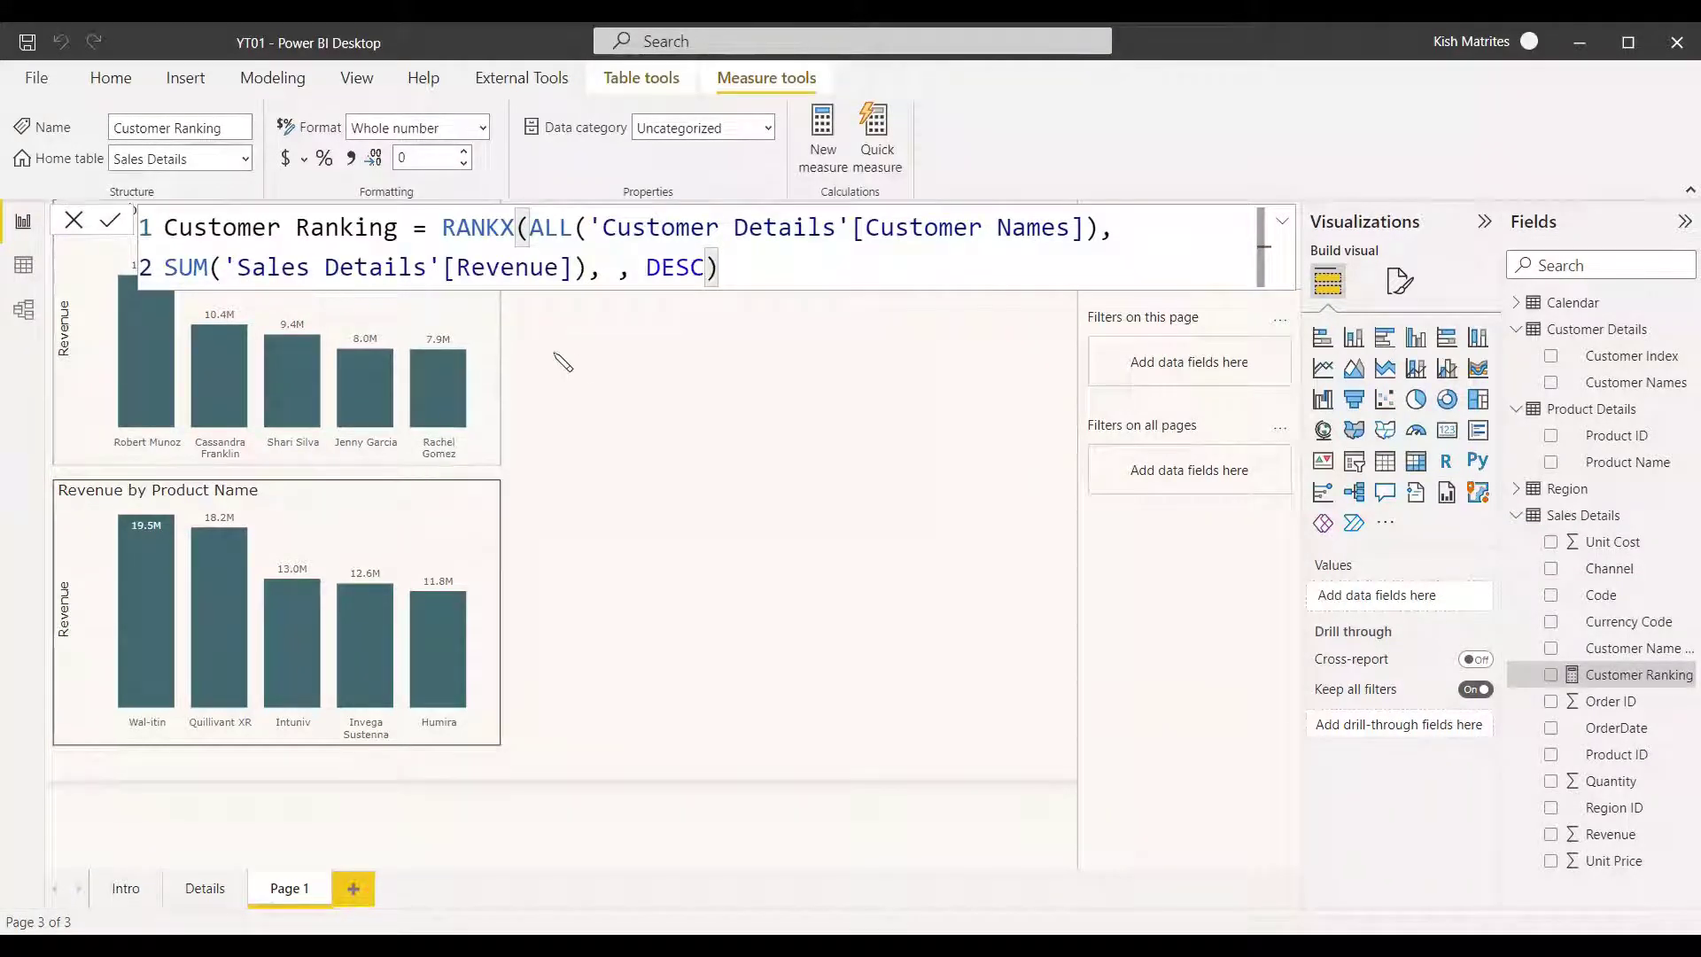
click(942, 460)
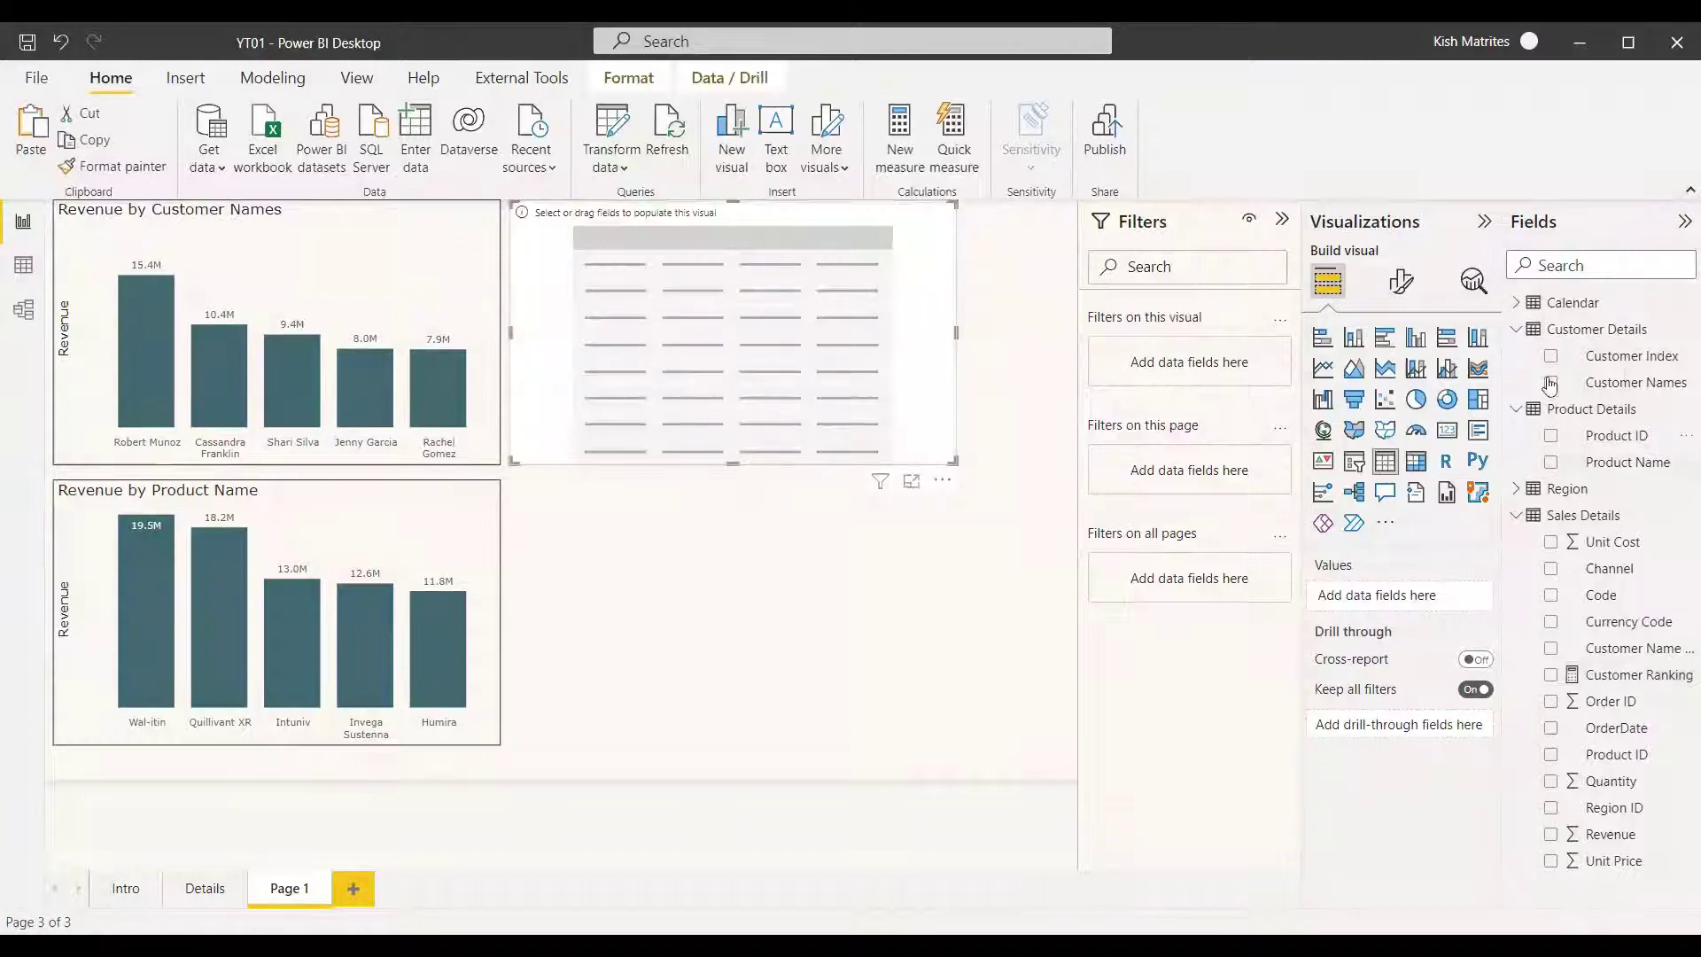
Step: Build a table of Customer Names, Revenue and Customer Ranking, then open the Customer Ranking formula
click(1550, 382)
click(1550, 675)
click(1550, 675)
click(1551, 834)
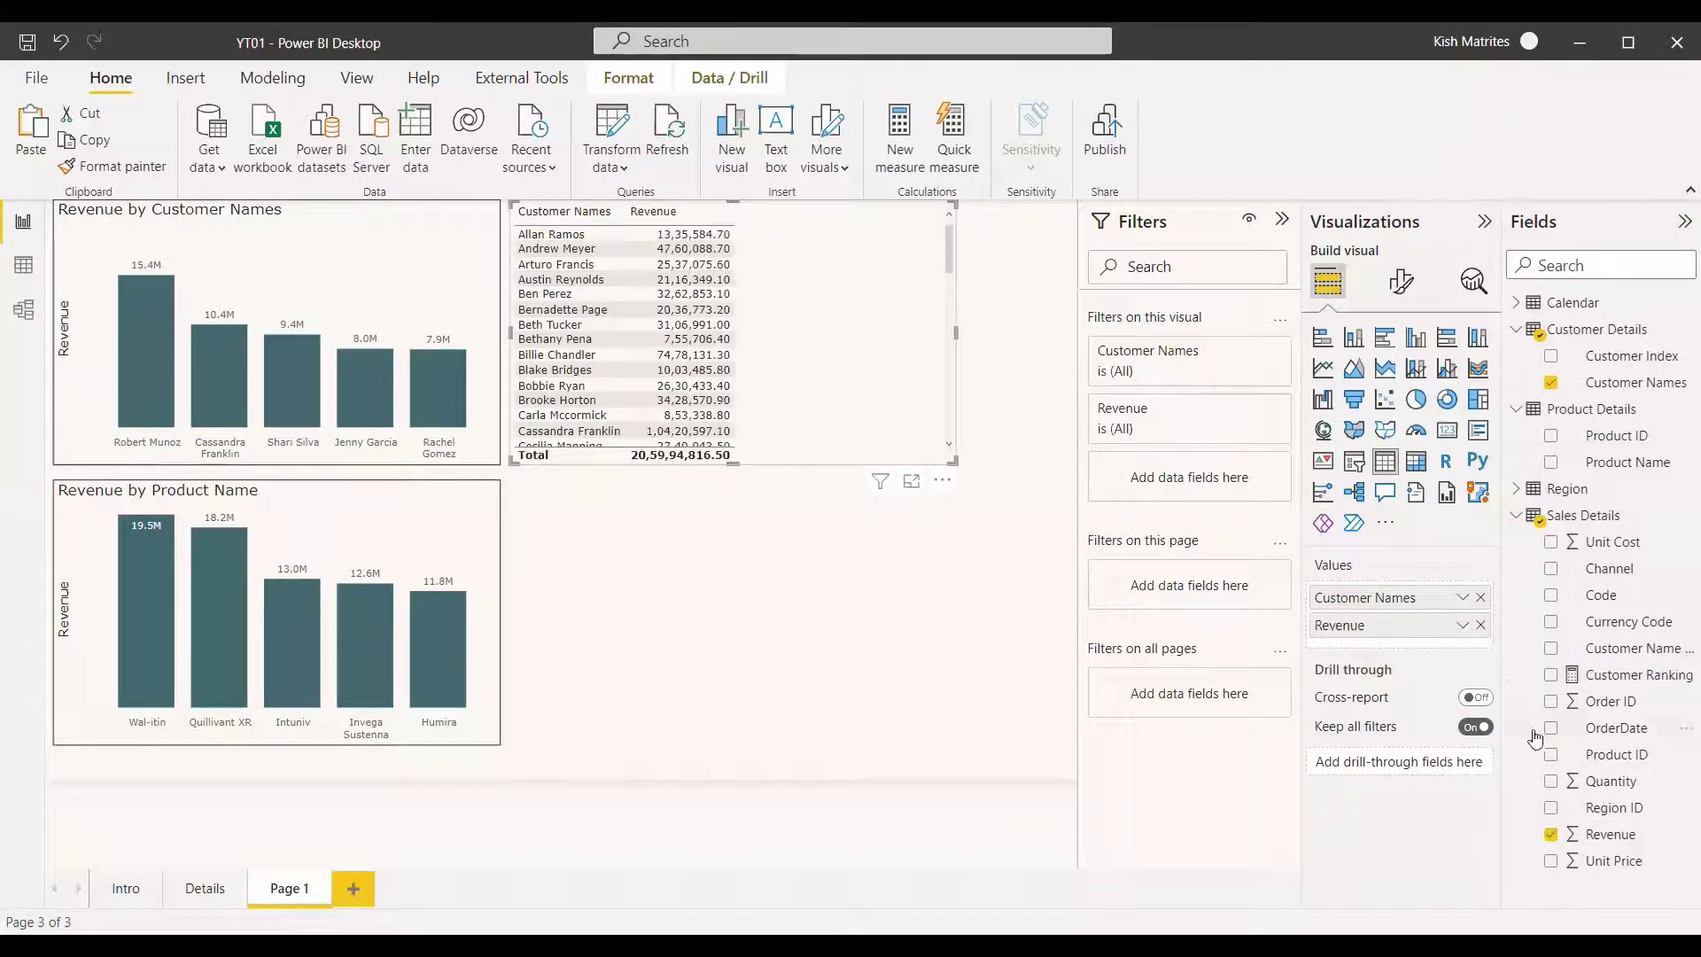
click(1550, 675)
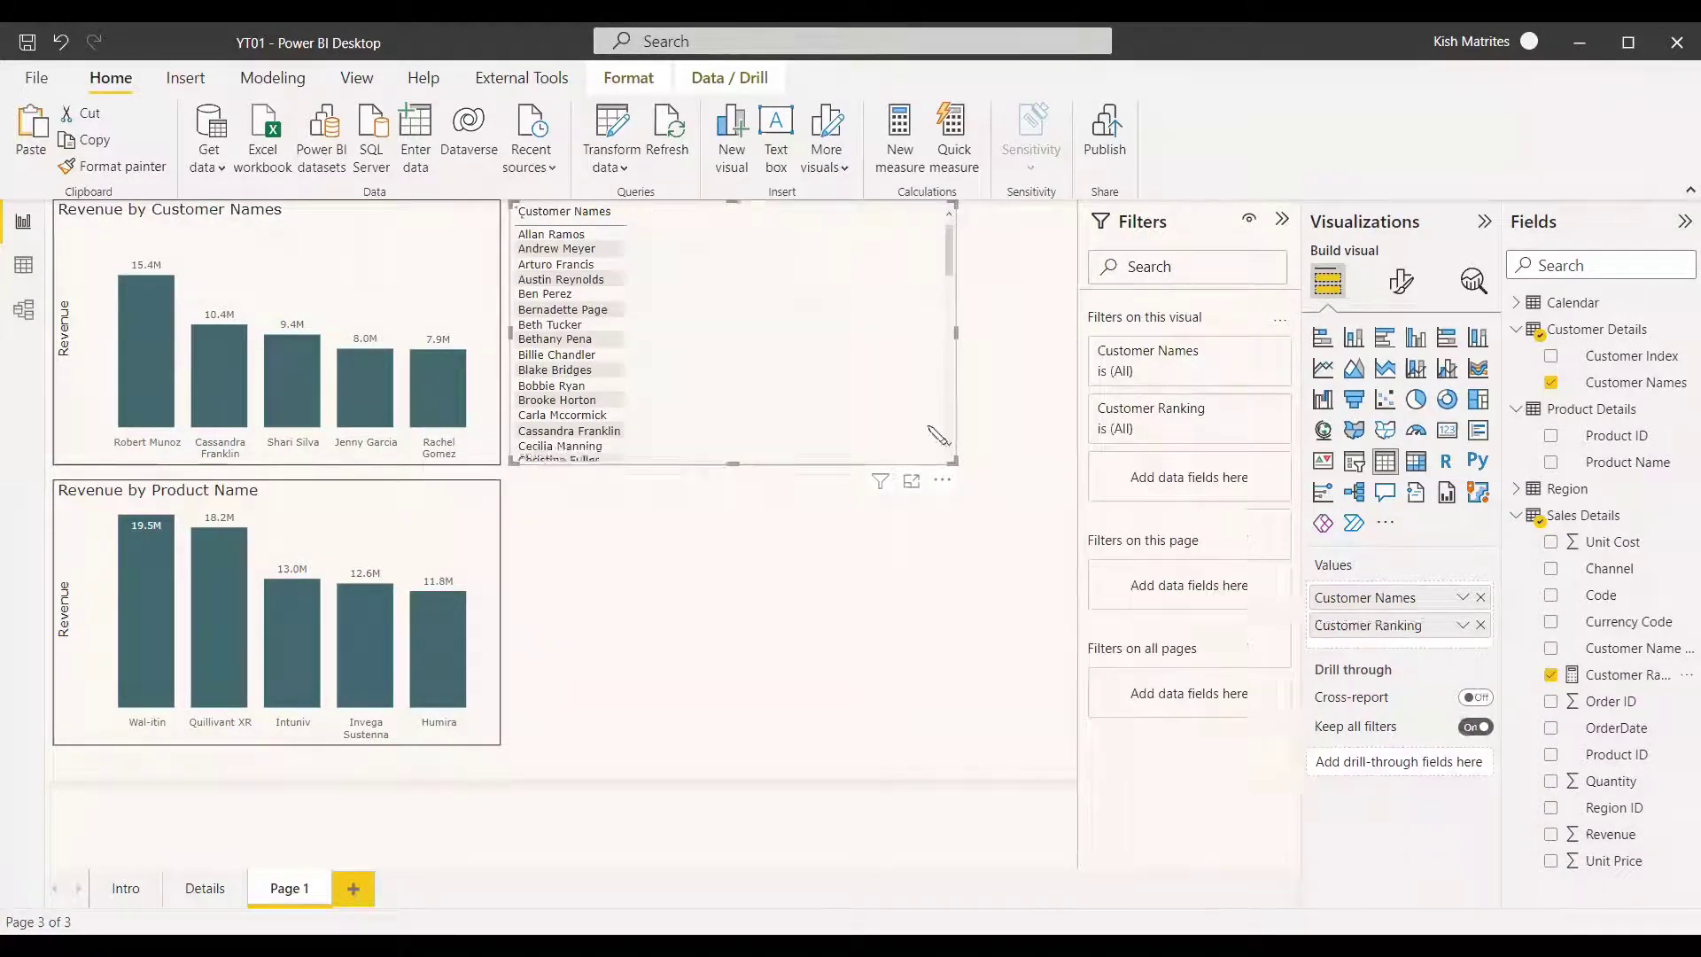
drag(952, 261, 947, 308)
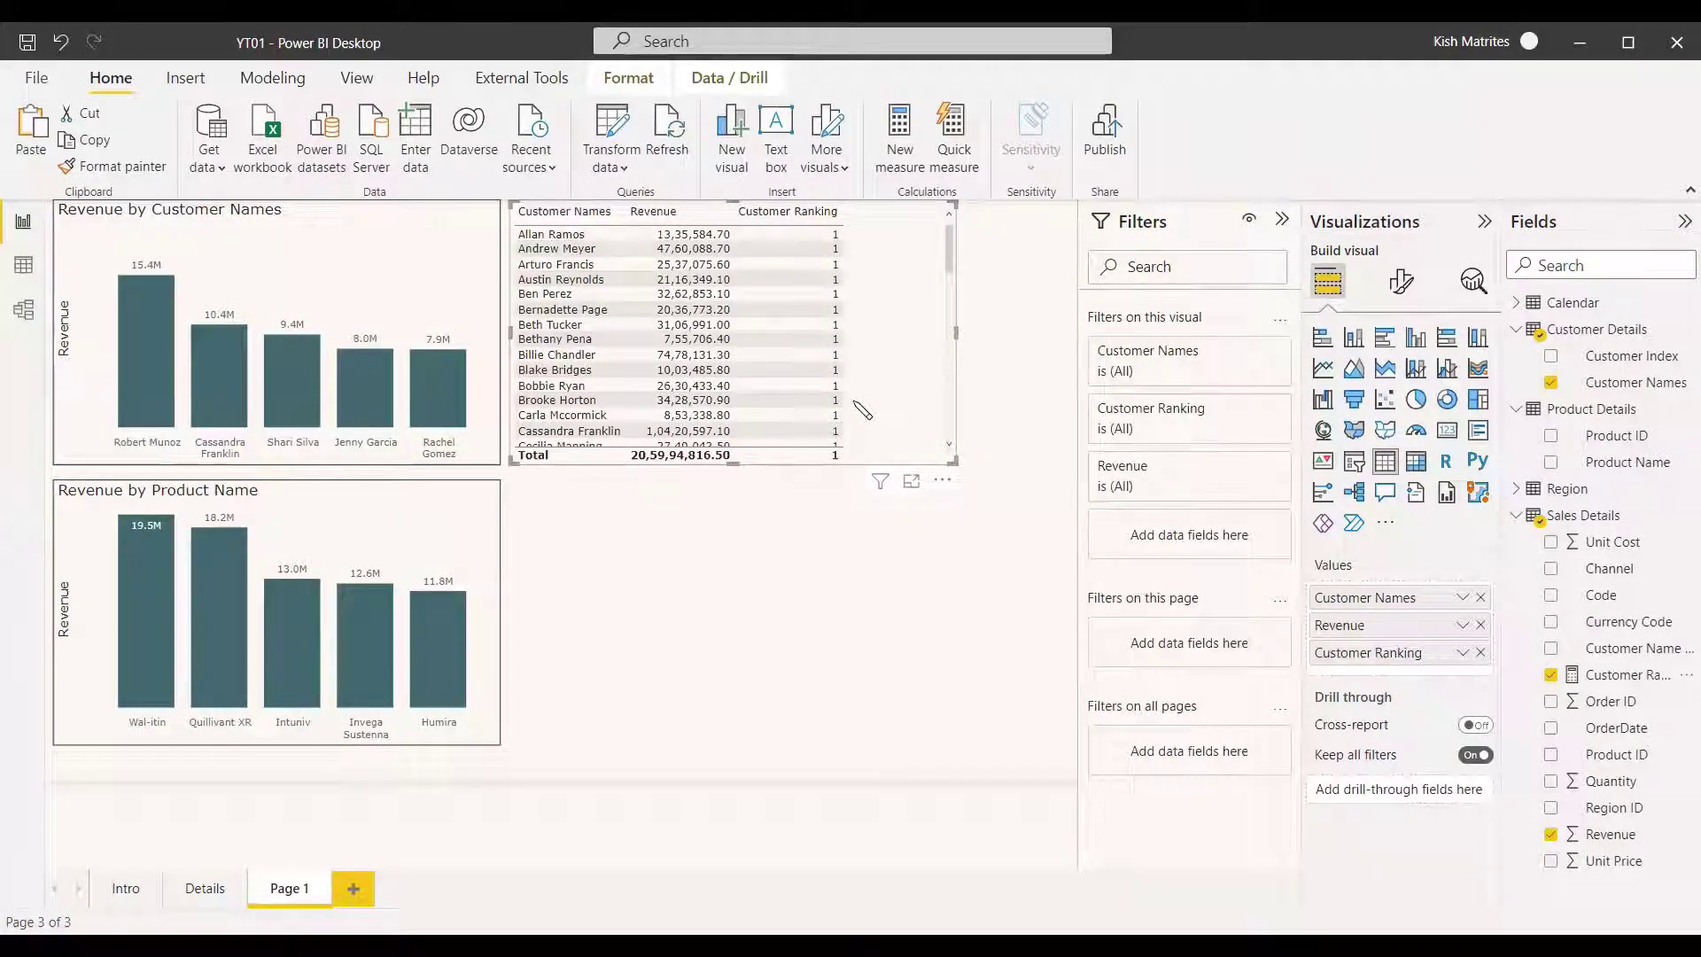
click(1638, 674)
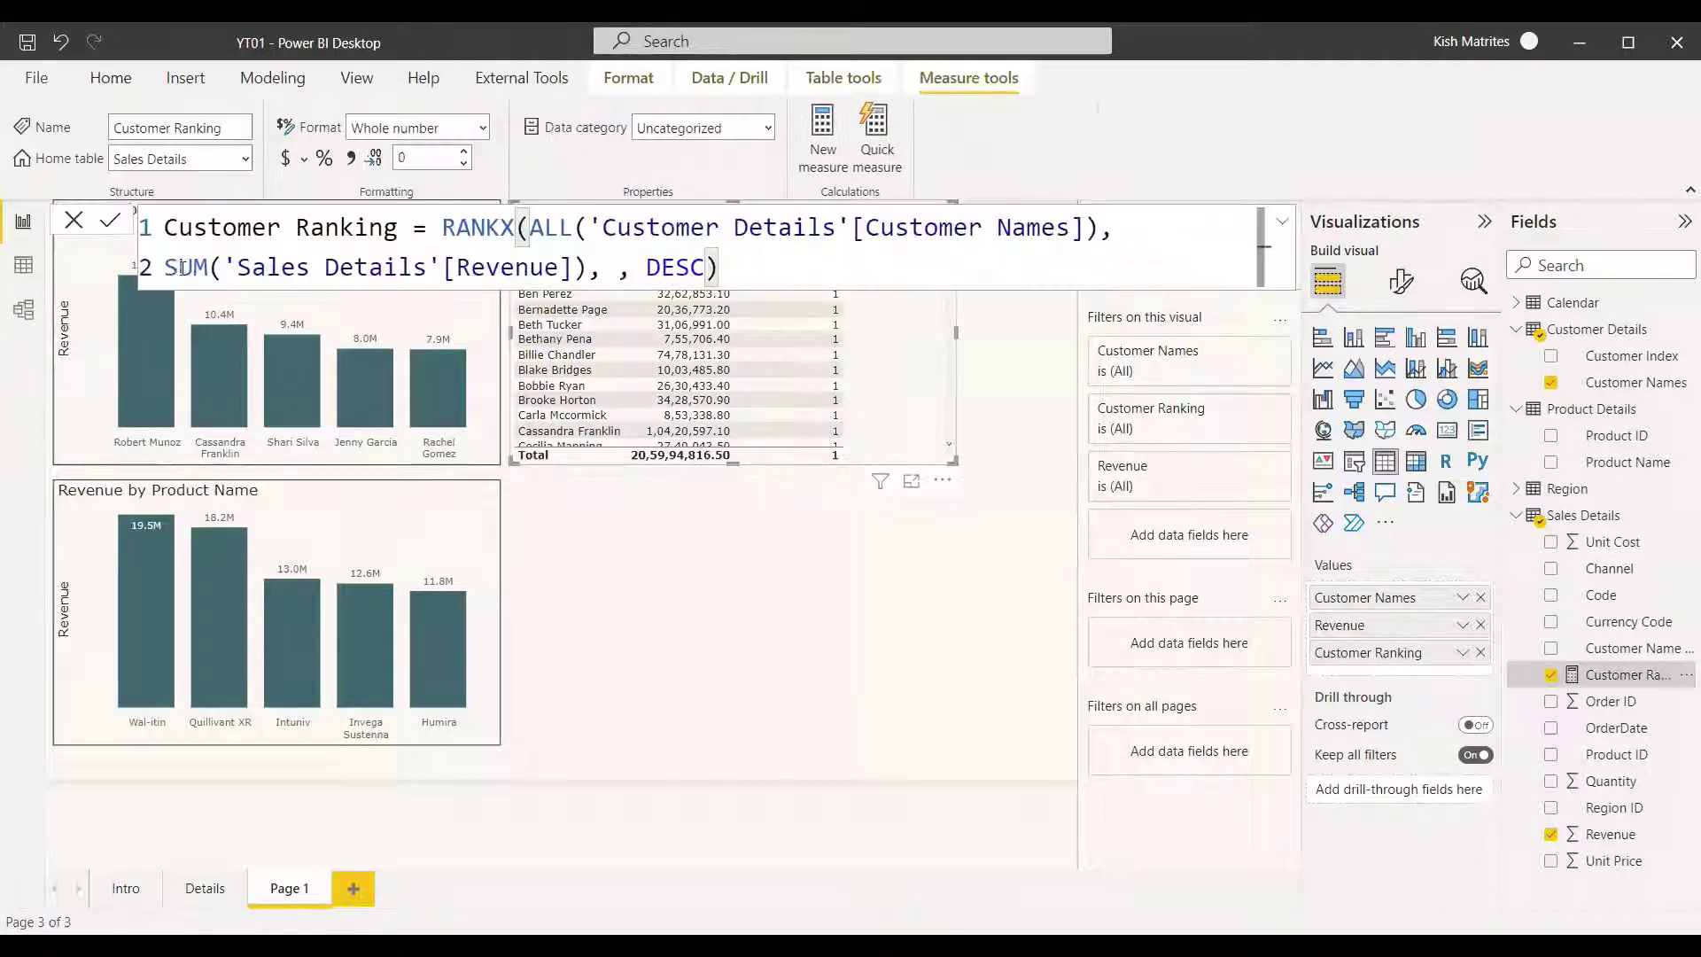
Step: Replace SUM with SUMX(RELATEDTABLE('Sales Details'),'Sales Details'[Revenue]) and commit the formula
drag(164, 266, 590, 264)
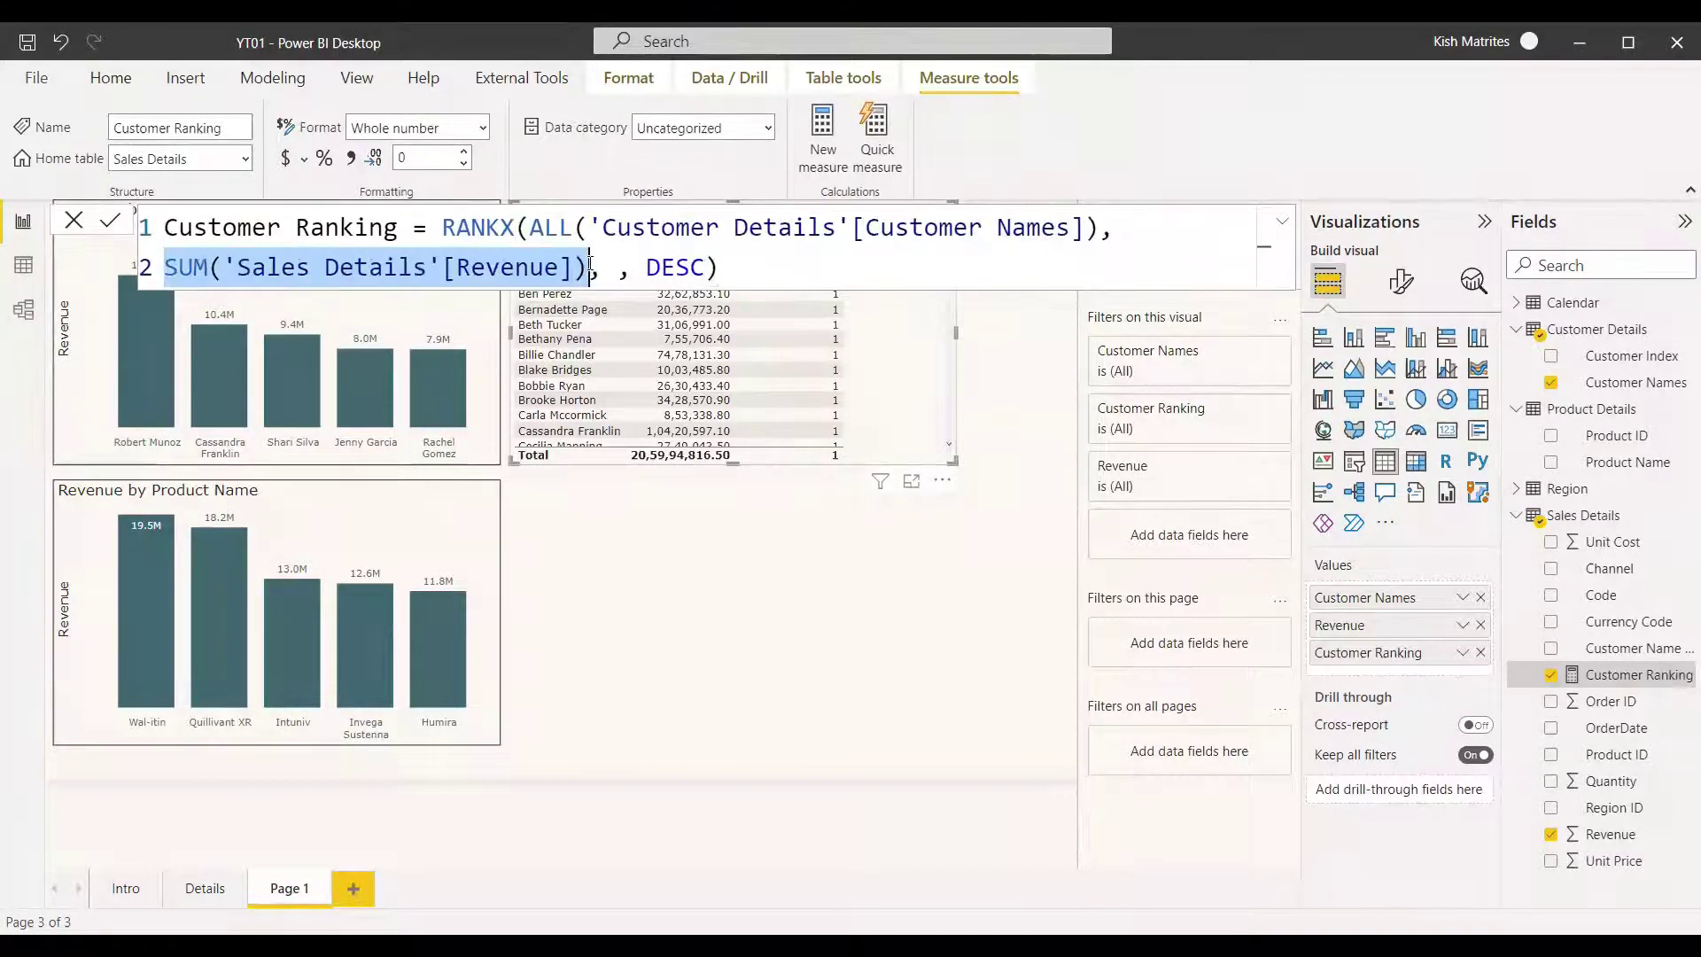
text(sumx)
key(Tab)
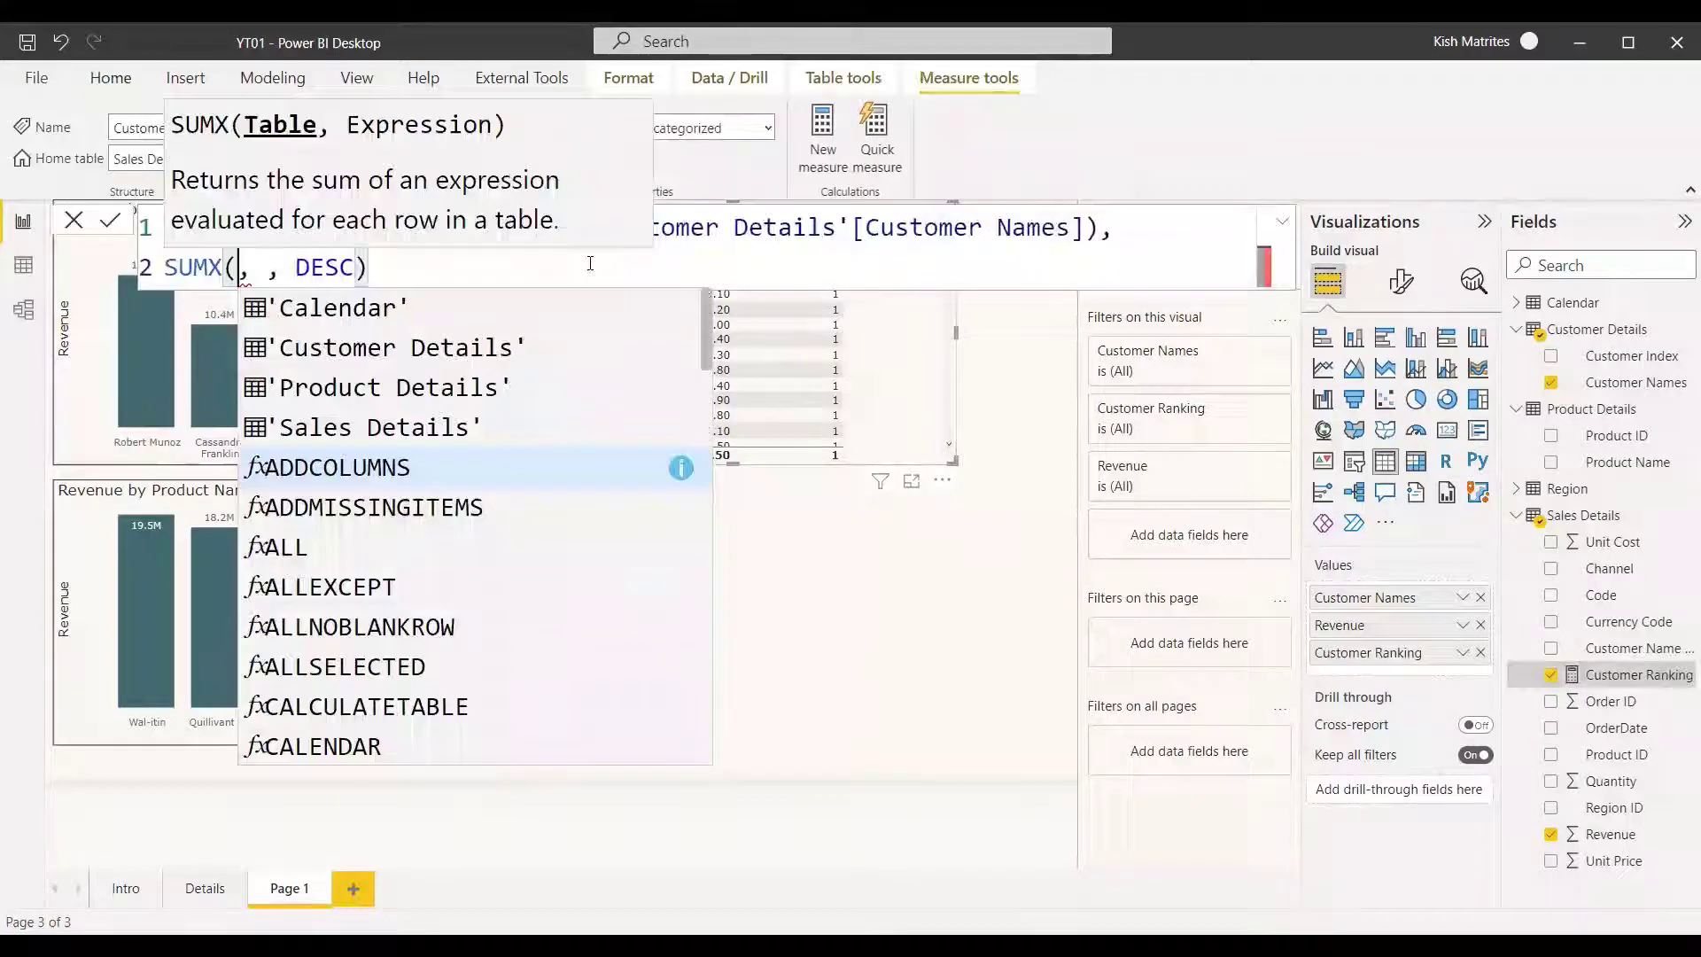
text(re)
key(Tab)
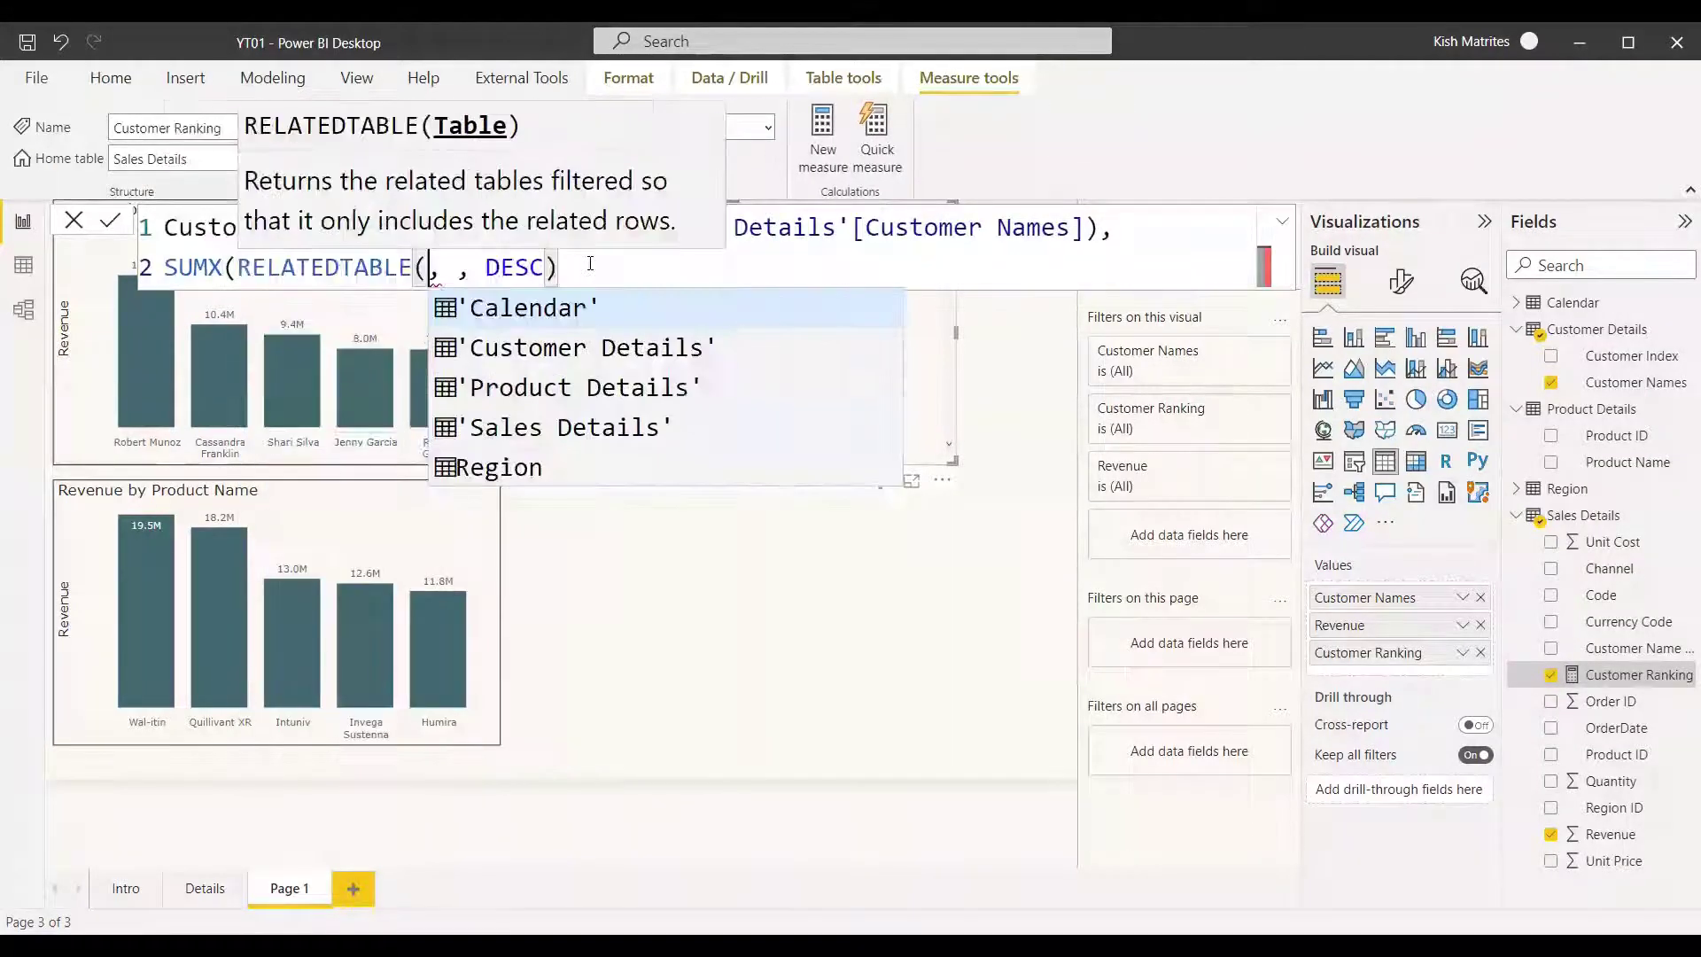
text(sal)
key(Tab)
text(),)
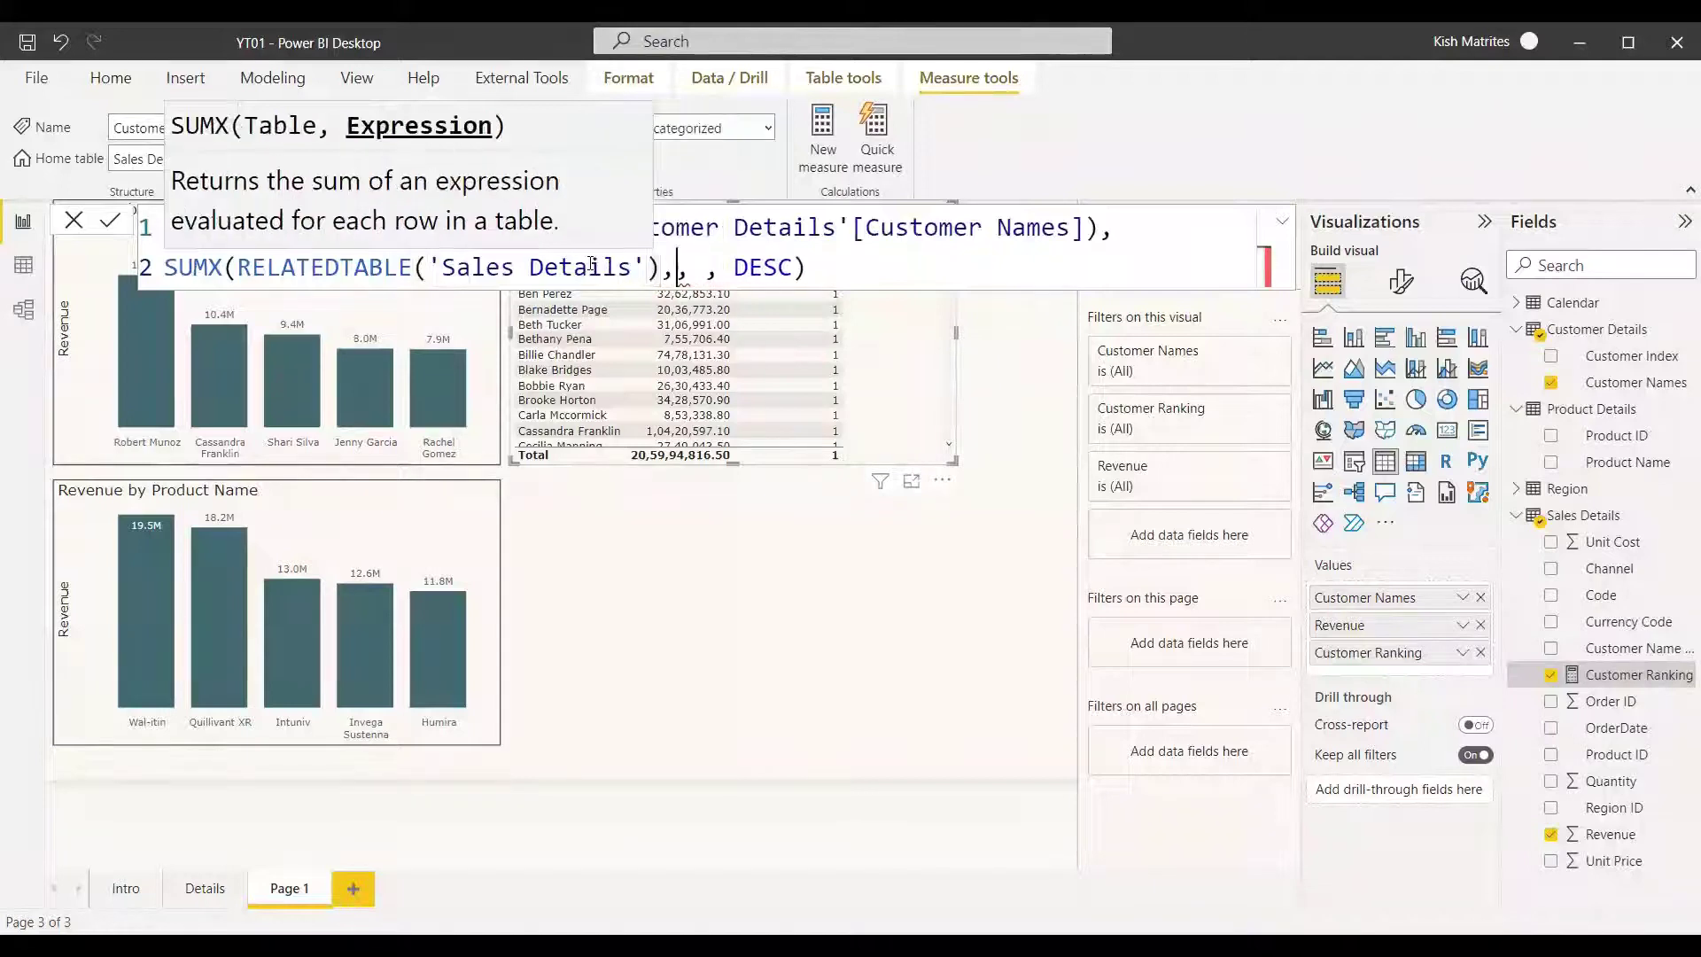
text(Reve)
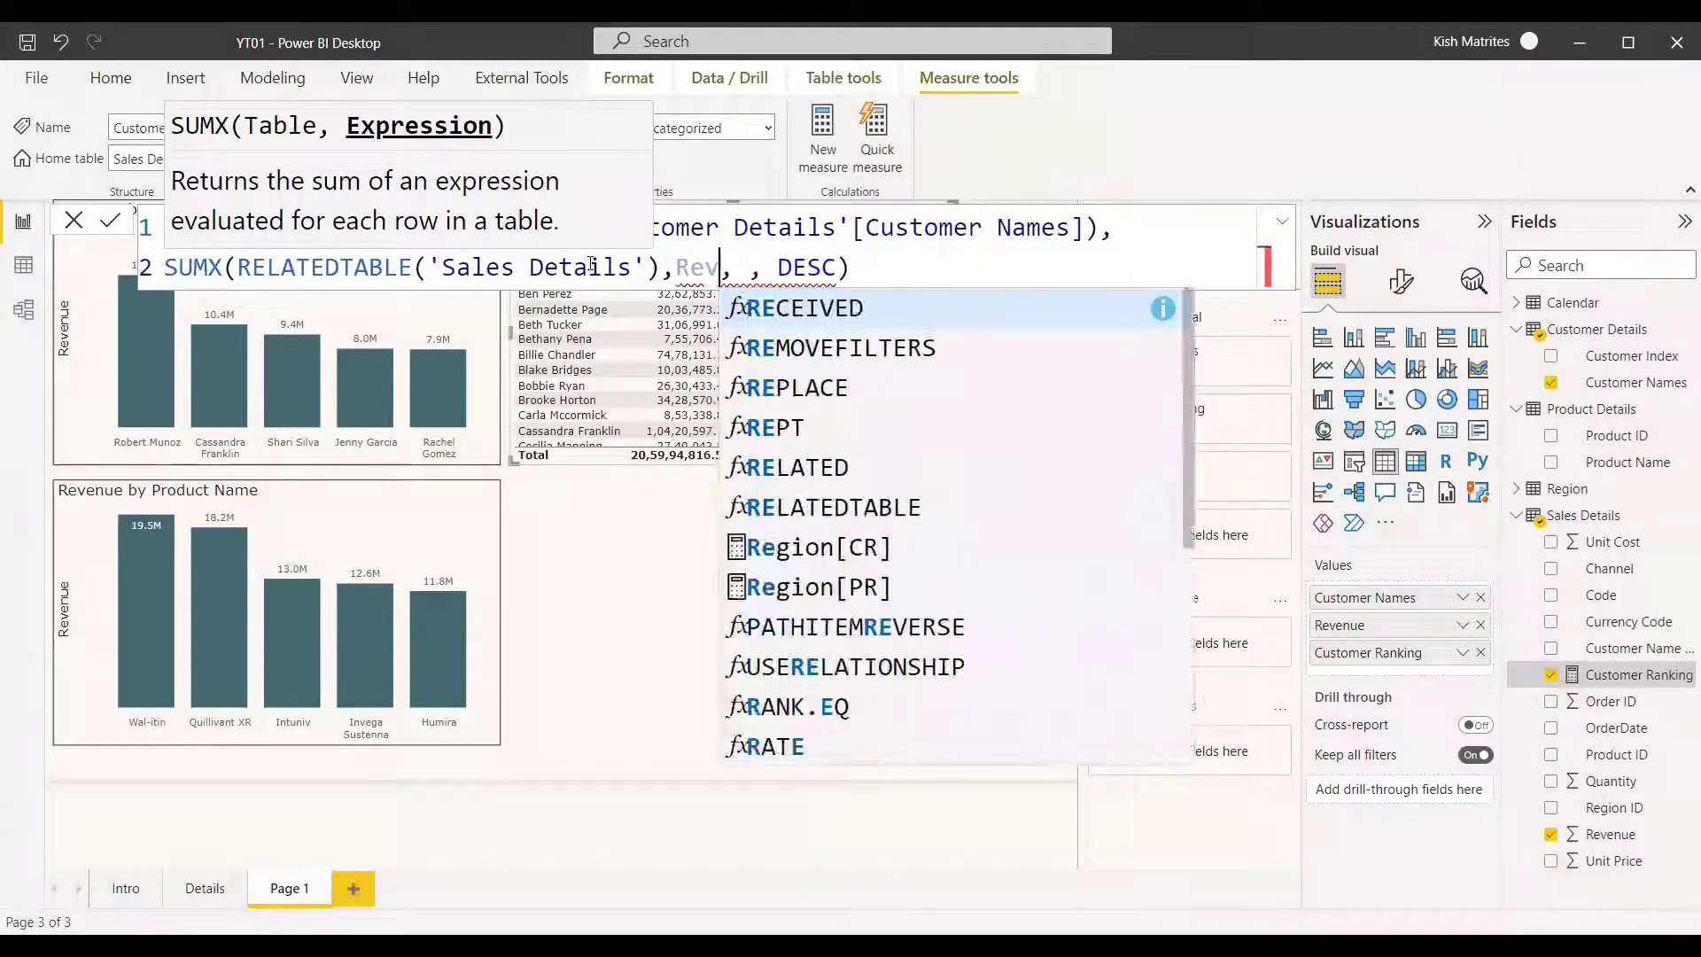
key(Down)
key(Down)
key(Down)
key(Tab)
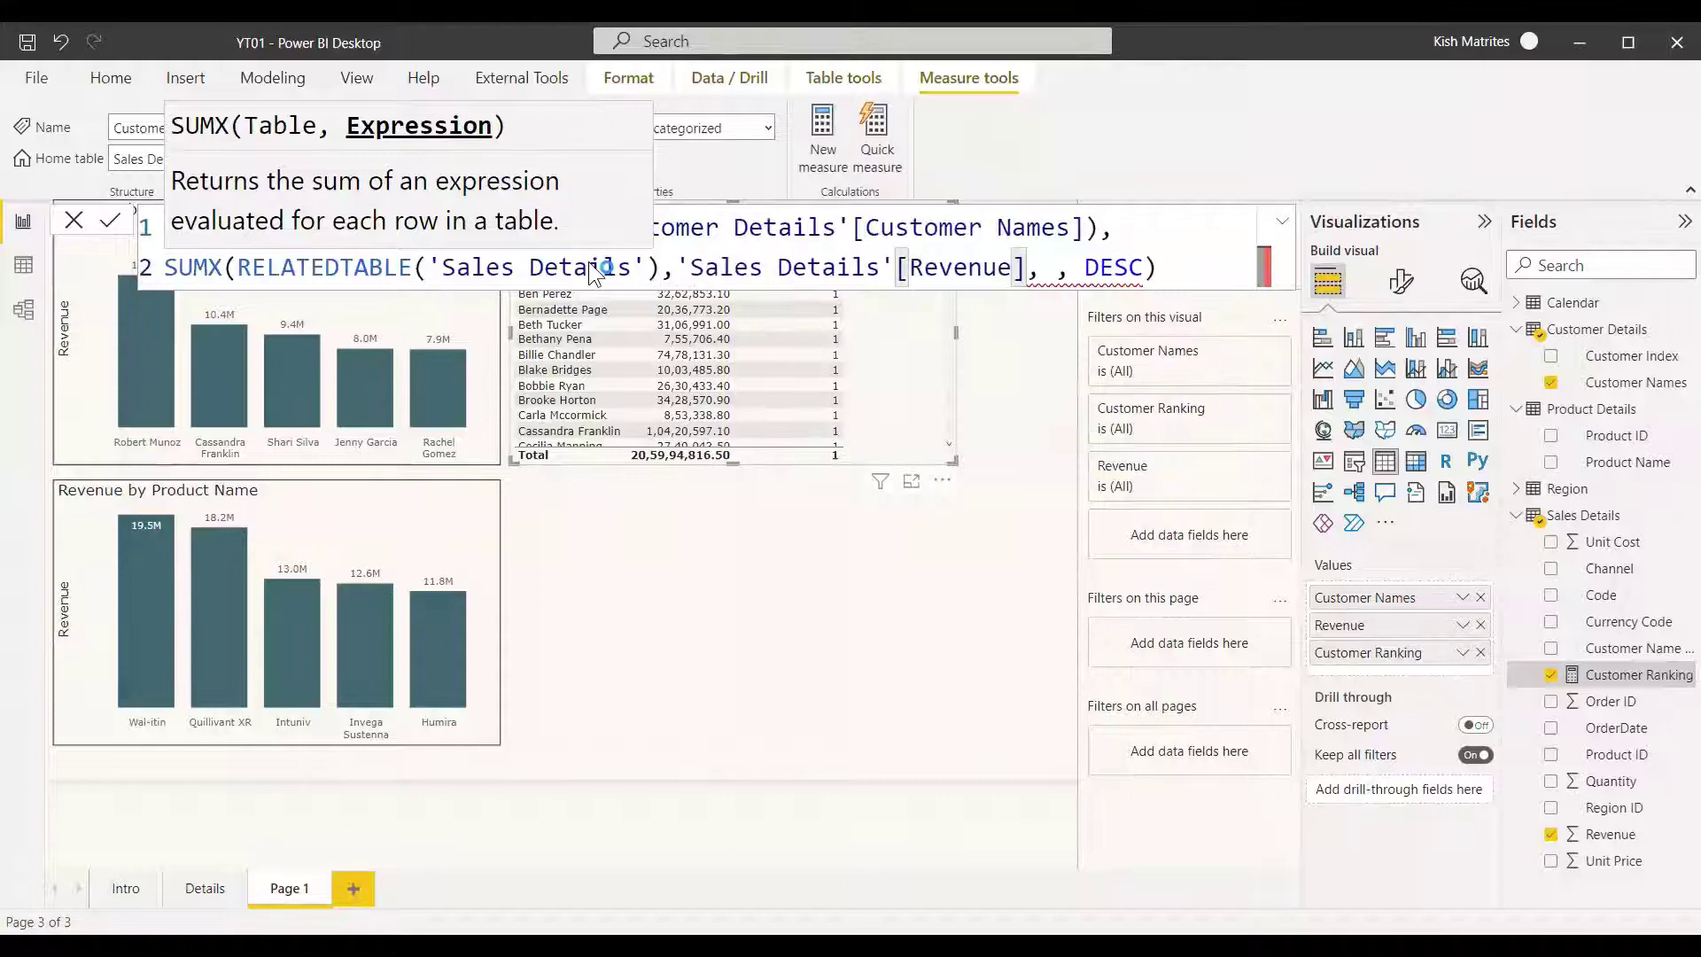
key(Return)
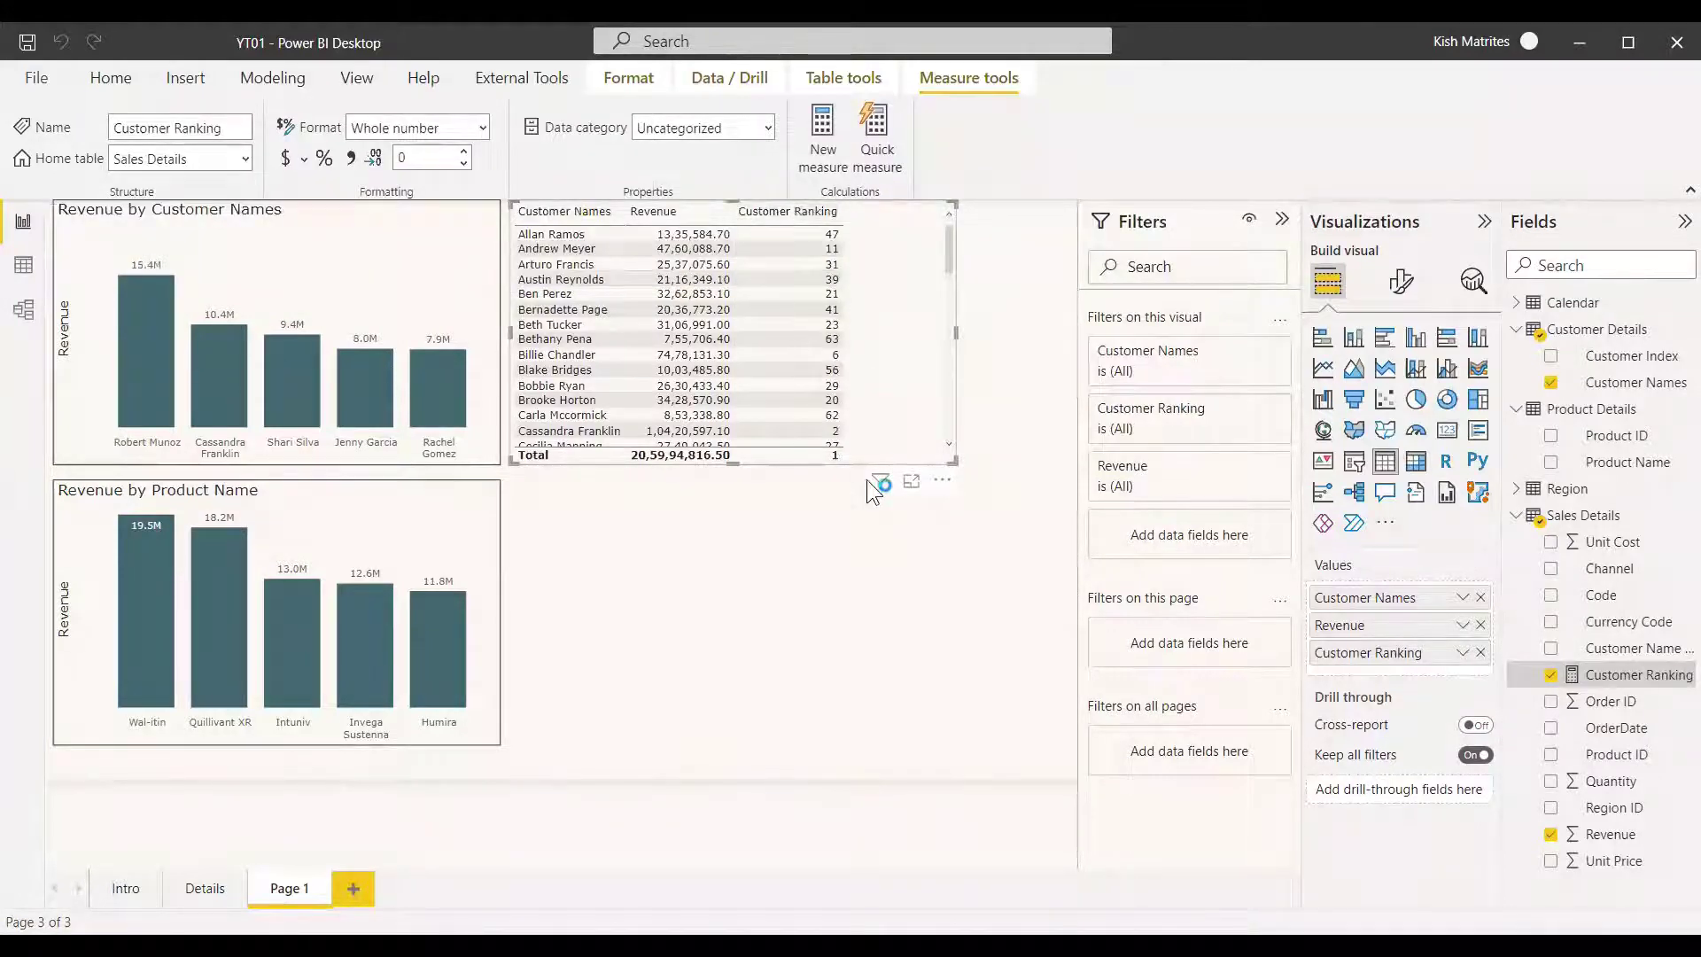
Step: Filter the customer table's Customer Names to Bottom 5 by Customer Ranking
click(1247, 352)
click(1187, 429)
click(1138, 521)
click(1219, 493)
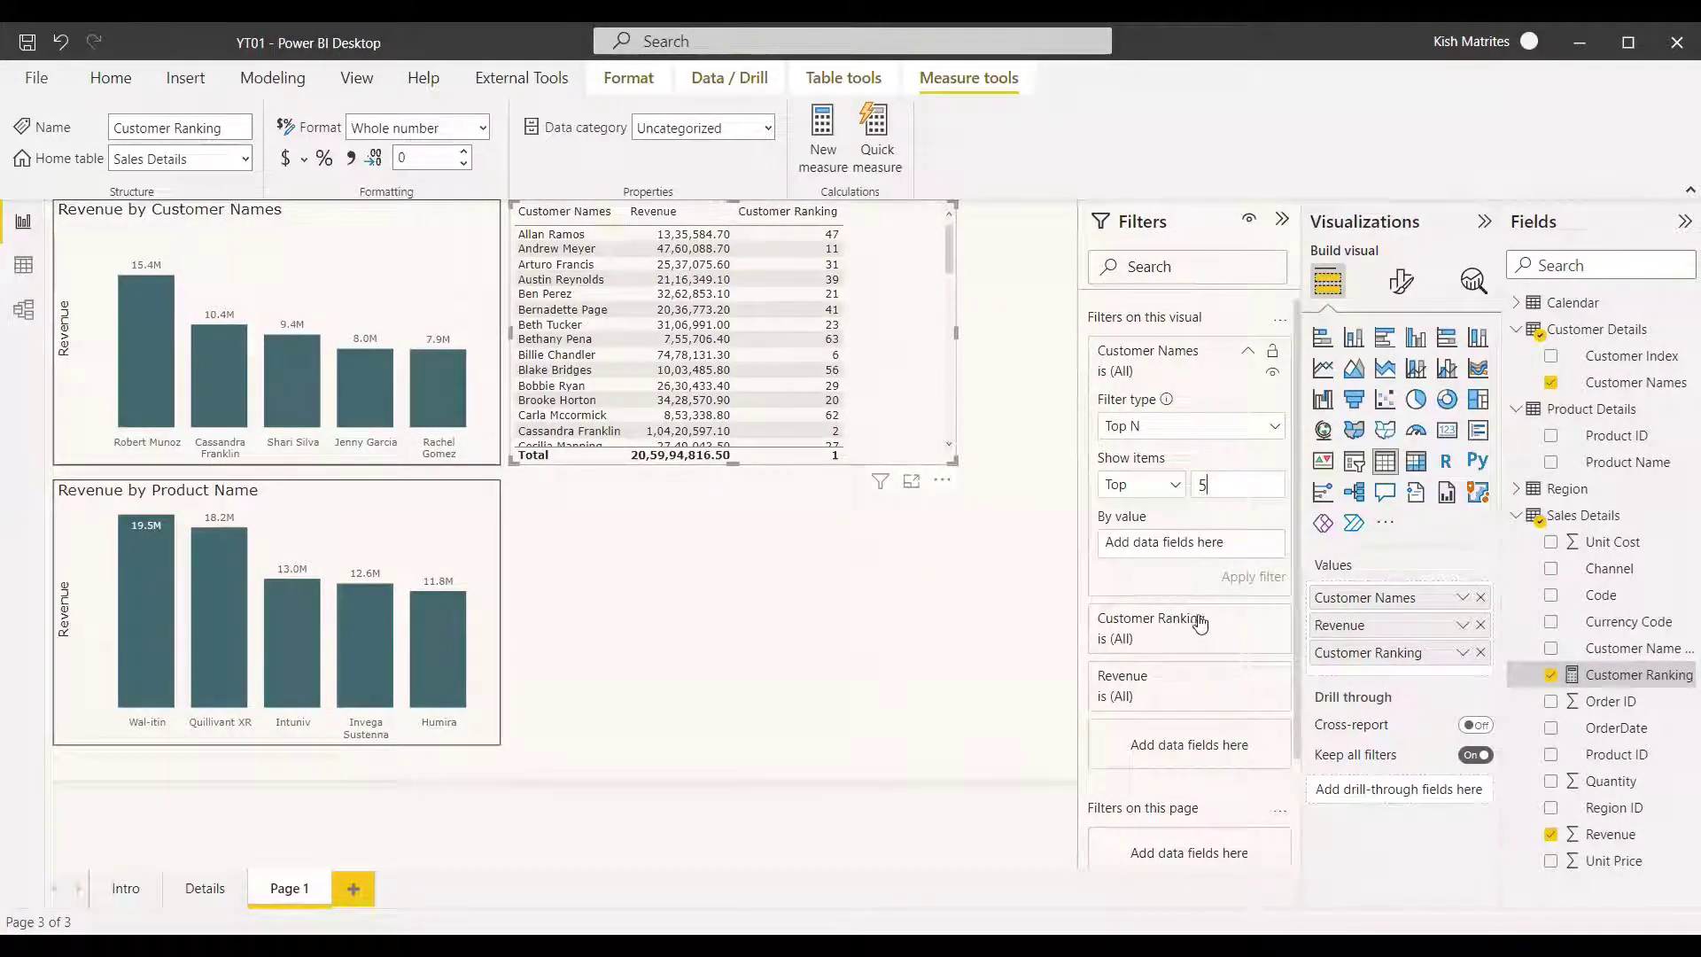
click(1173, 485)
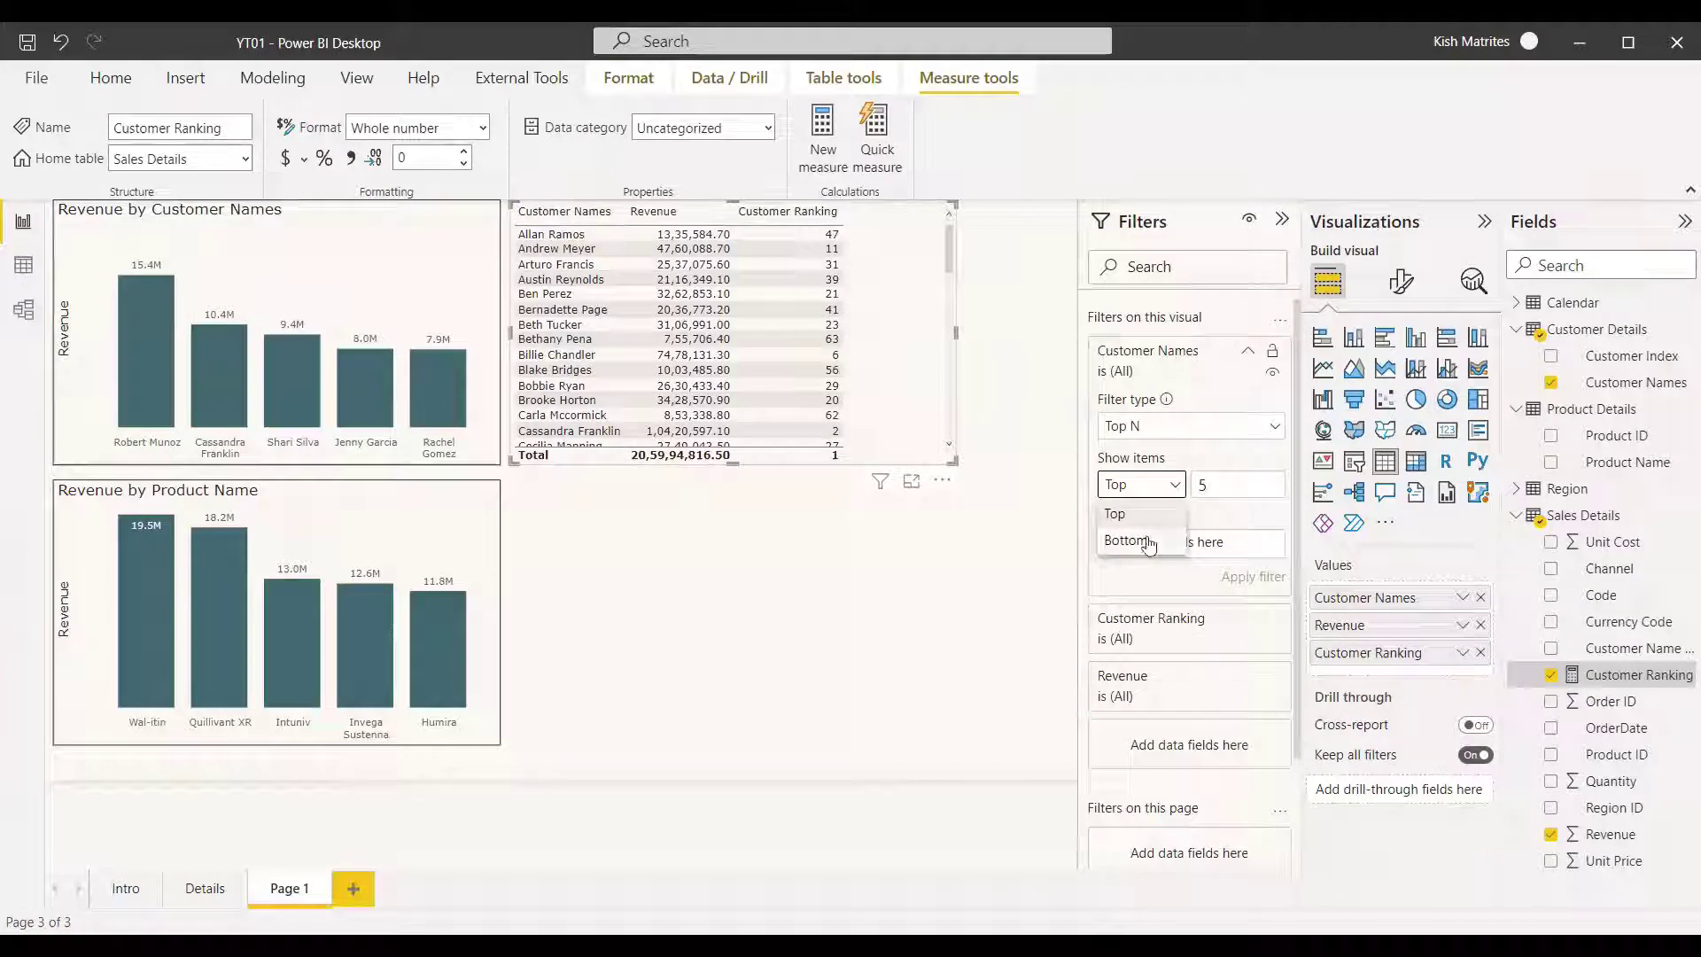
click(1195, 473)
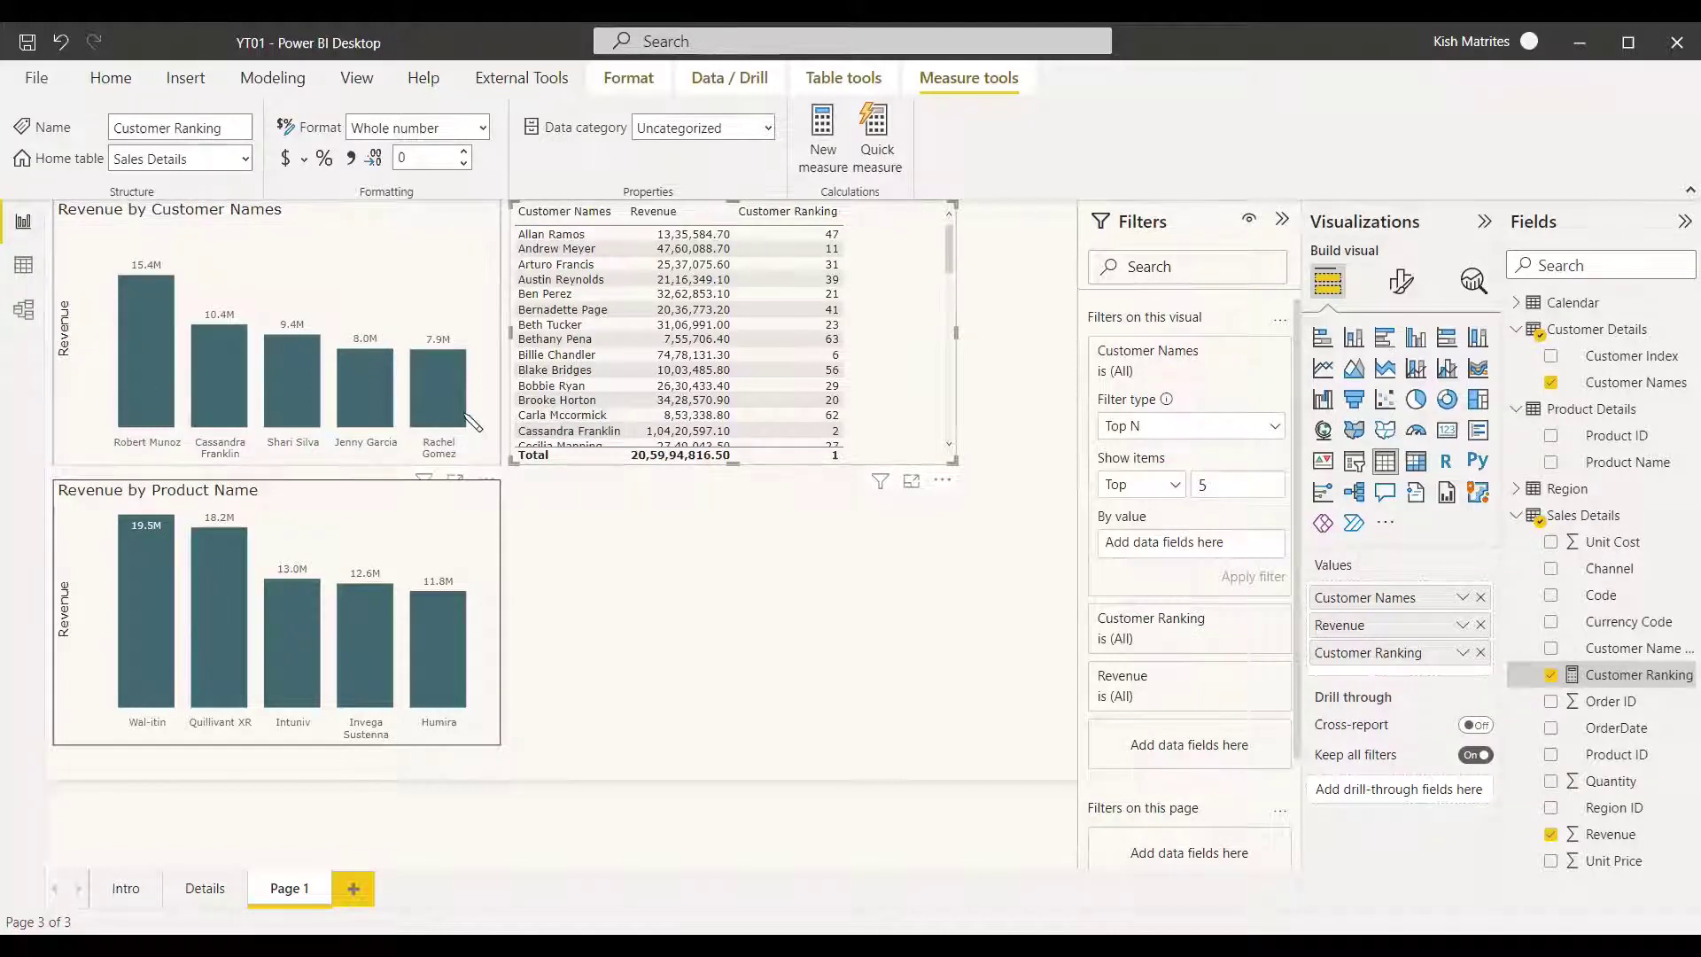
click(1171, 486)
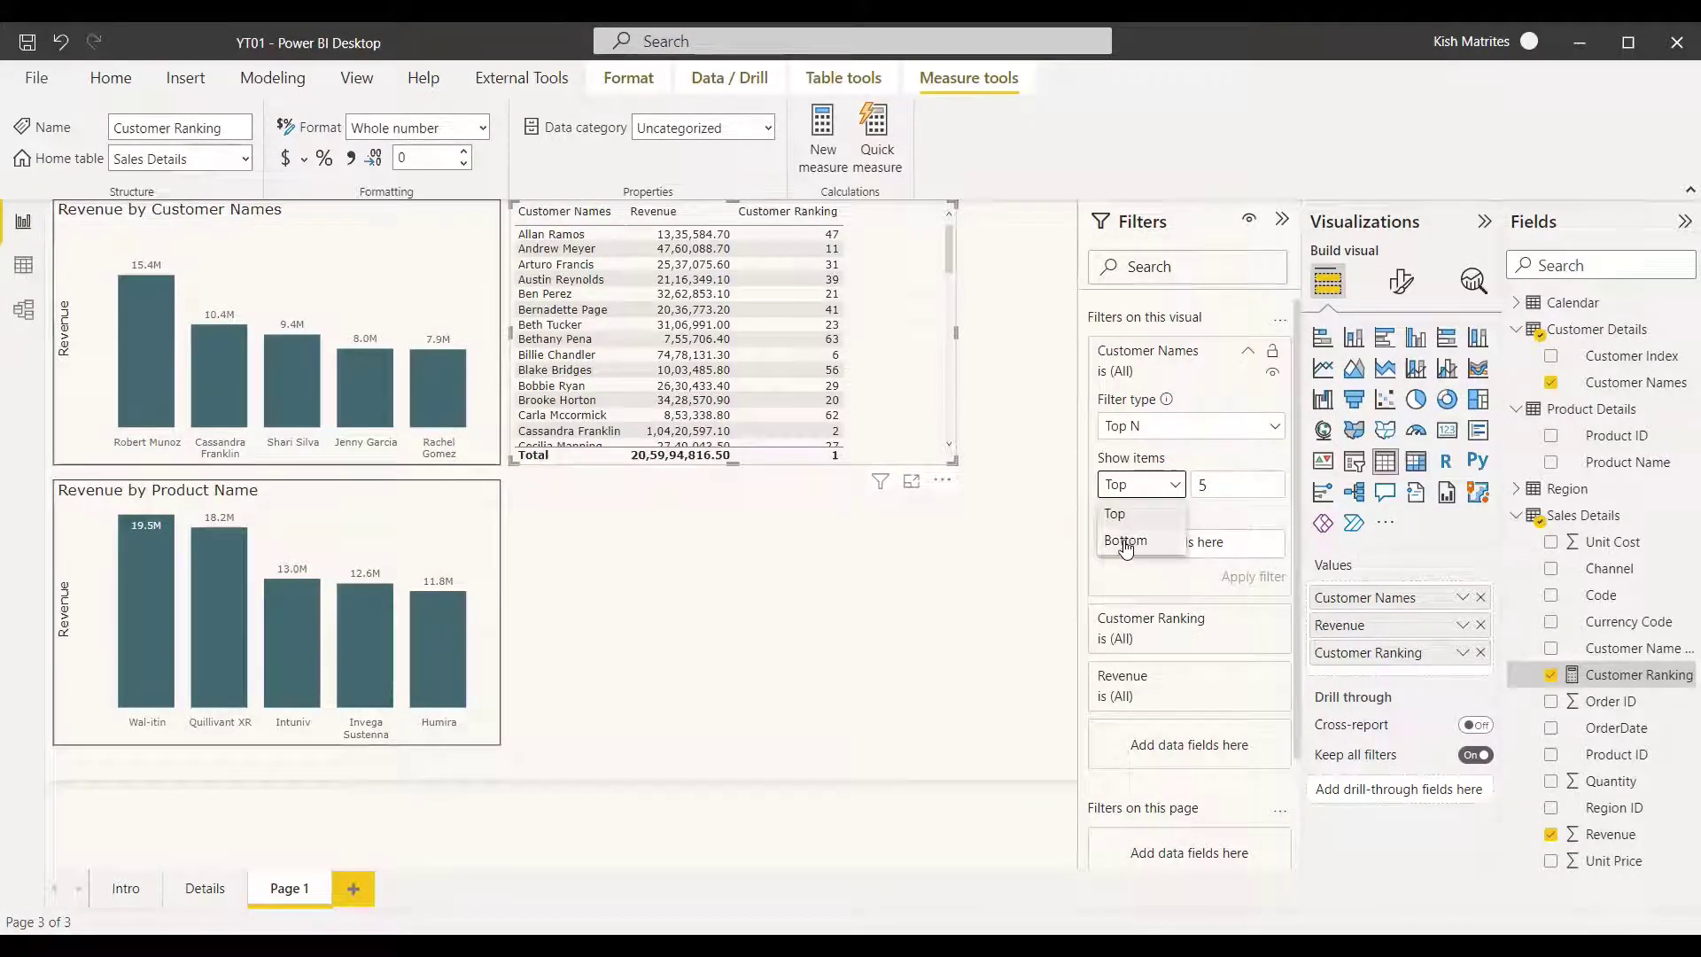
click(1125, 542)
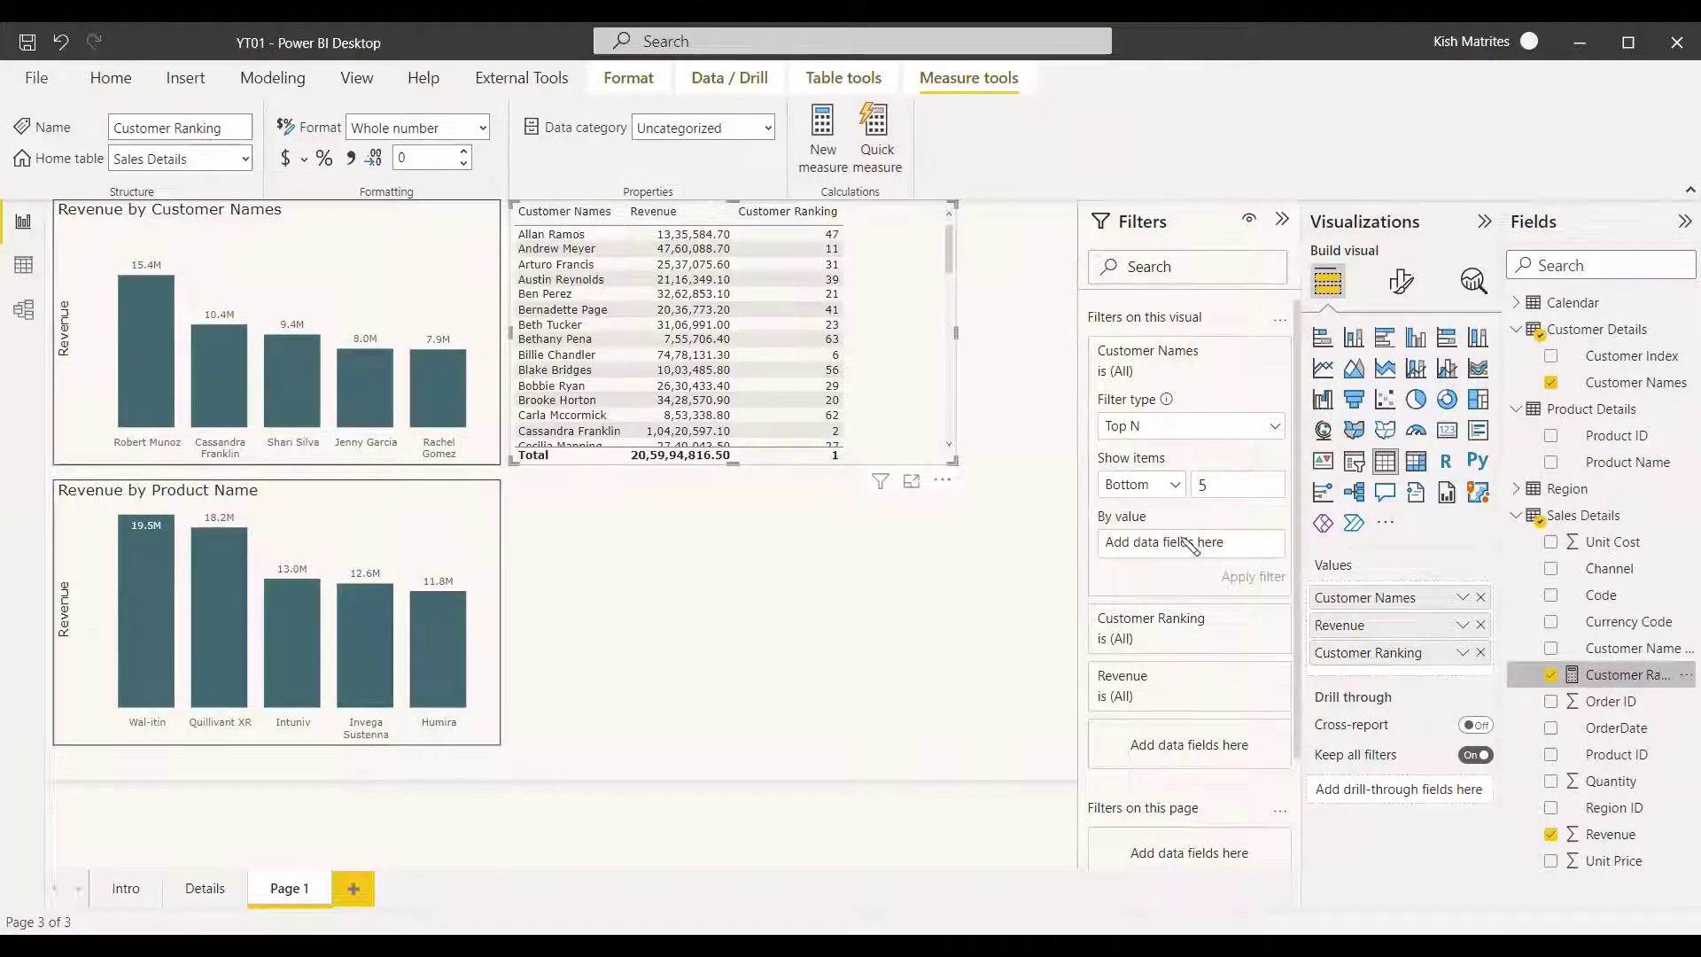
drag(1189, 544, 1191, 544)
click(1250, 575)
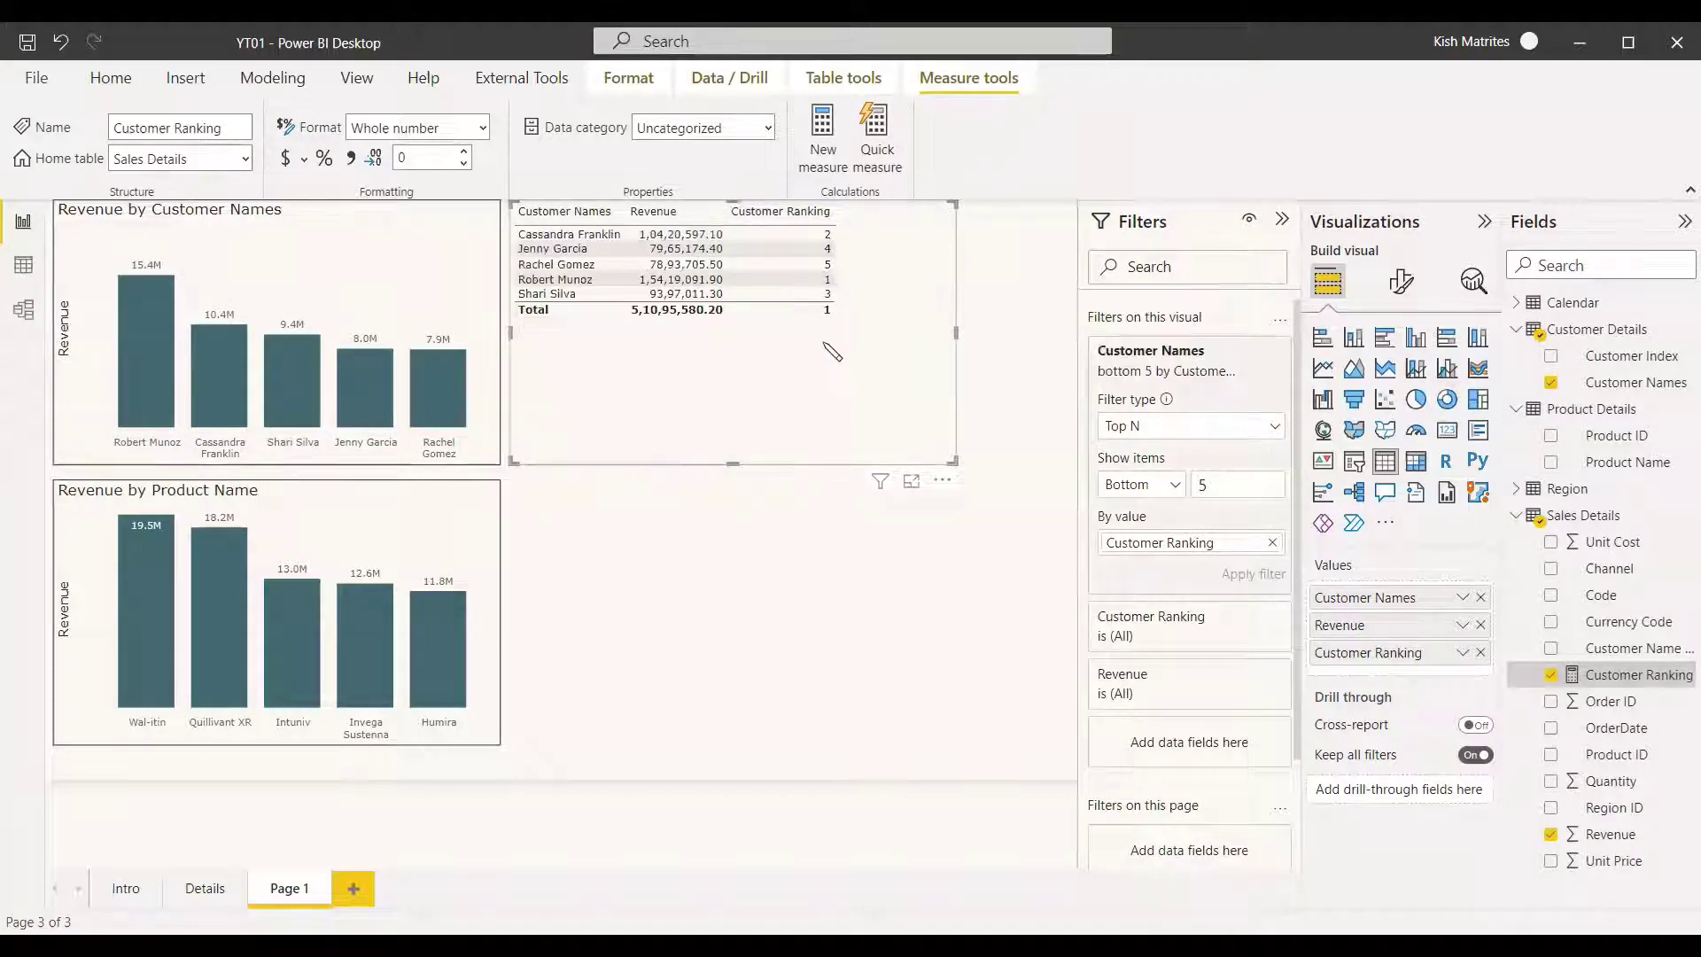
Step: Sort the customer table by Customer Ranking and copy it
click(941, 483)
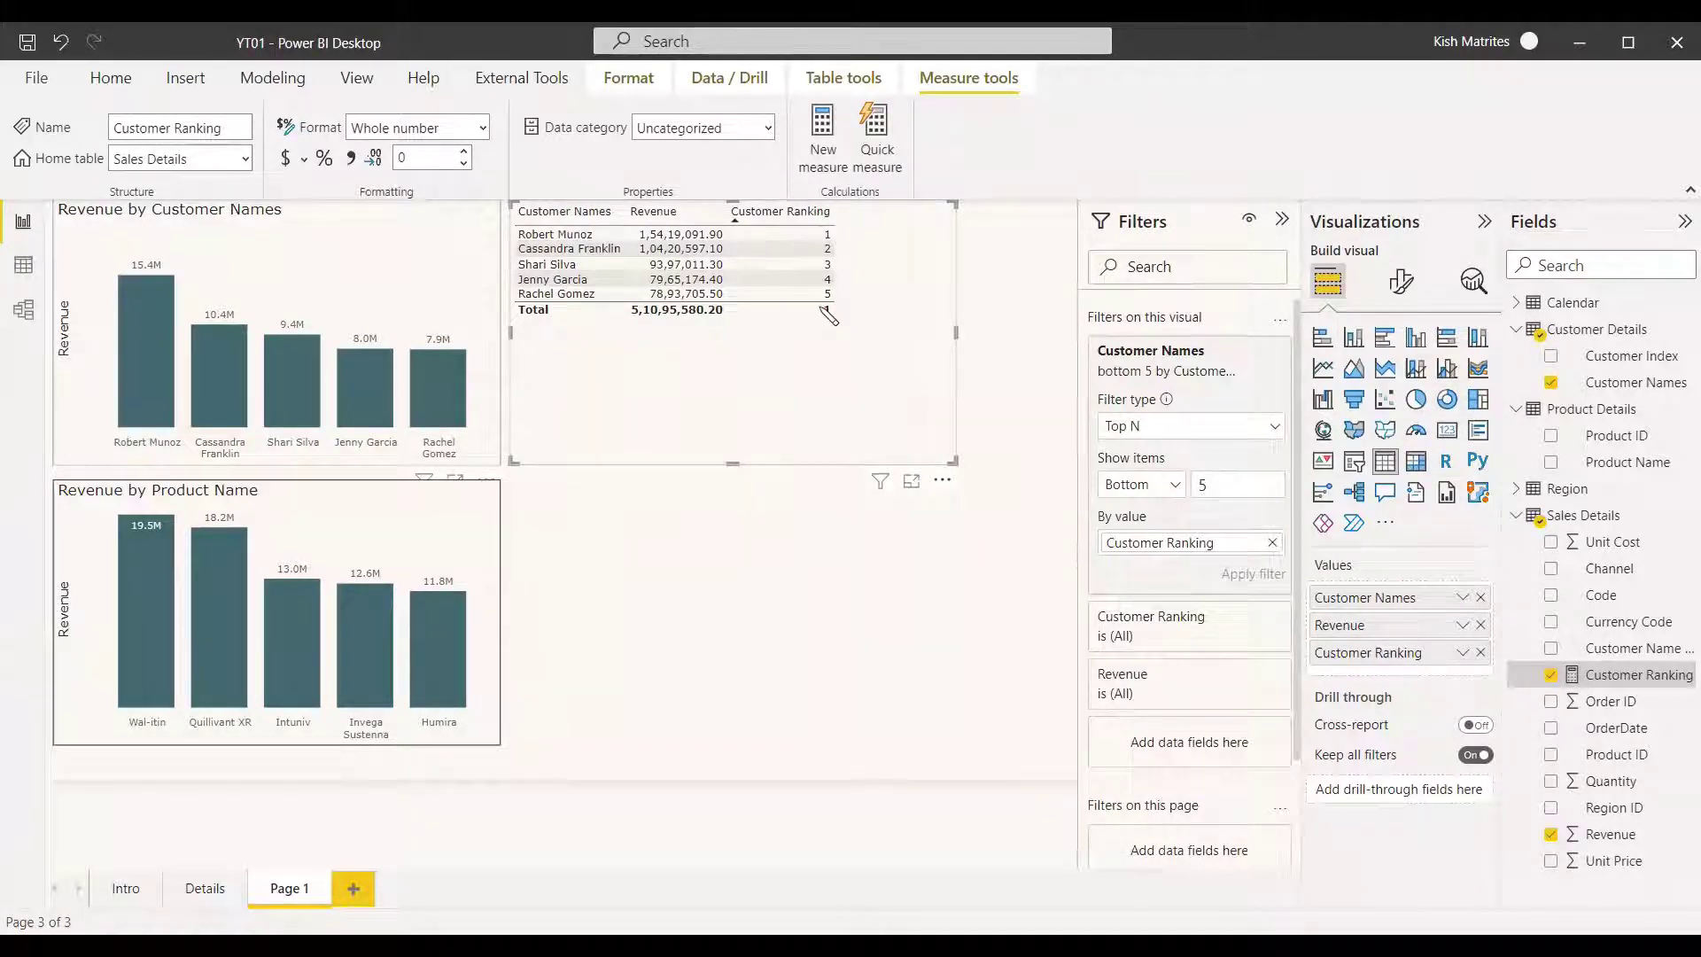
click(846, 531)
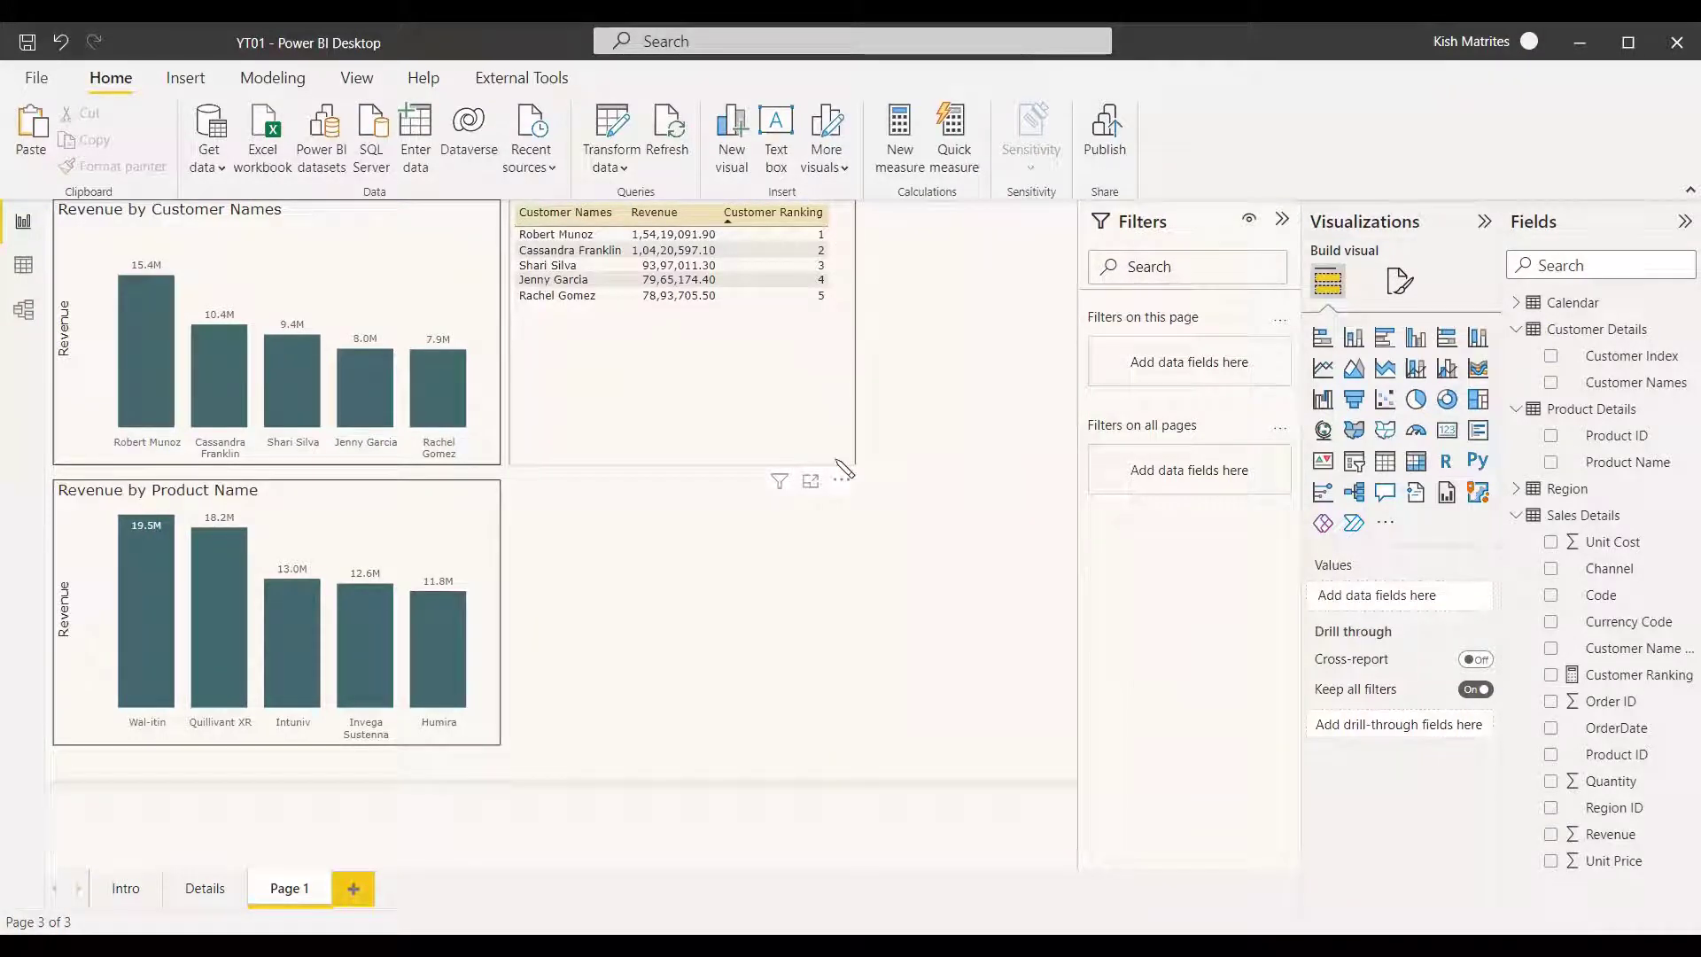
click(599, 400)
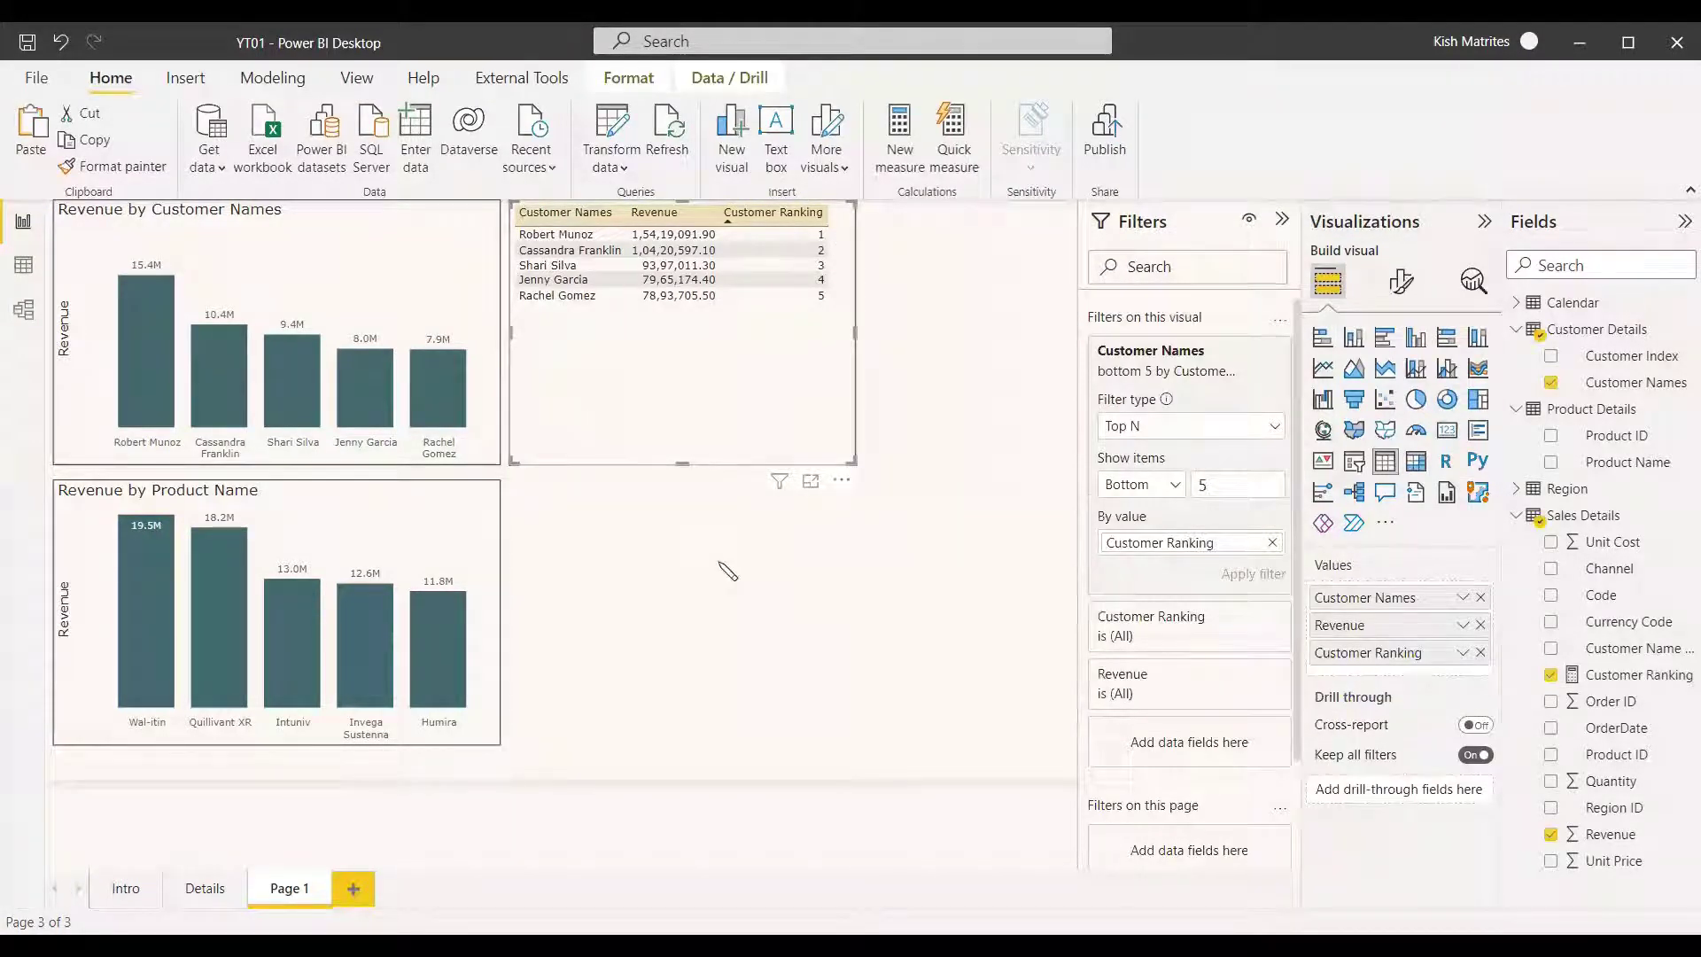
key(ctrl+c)
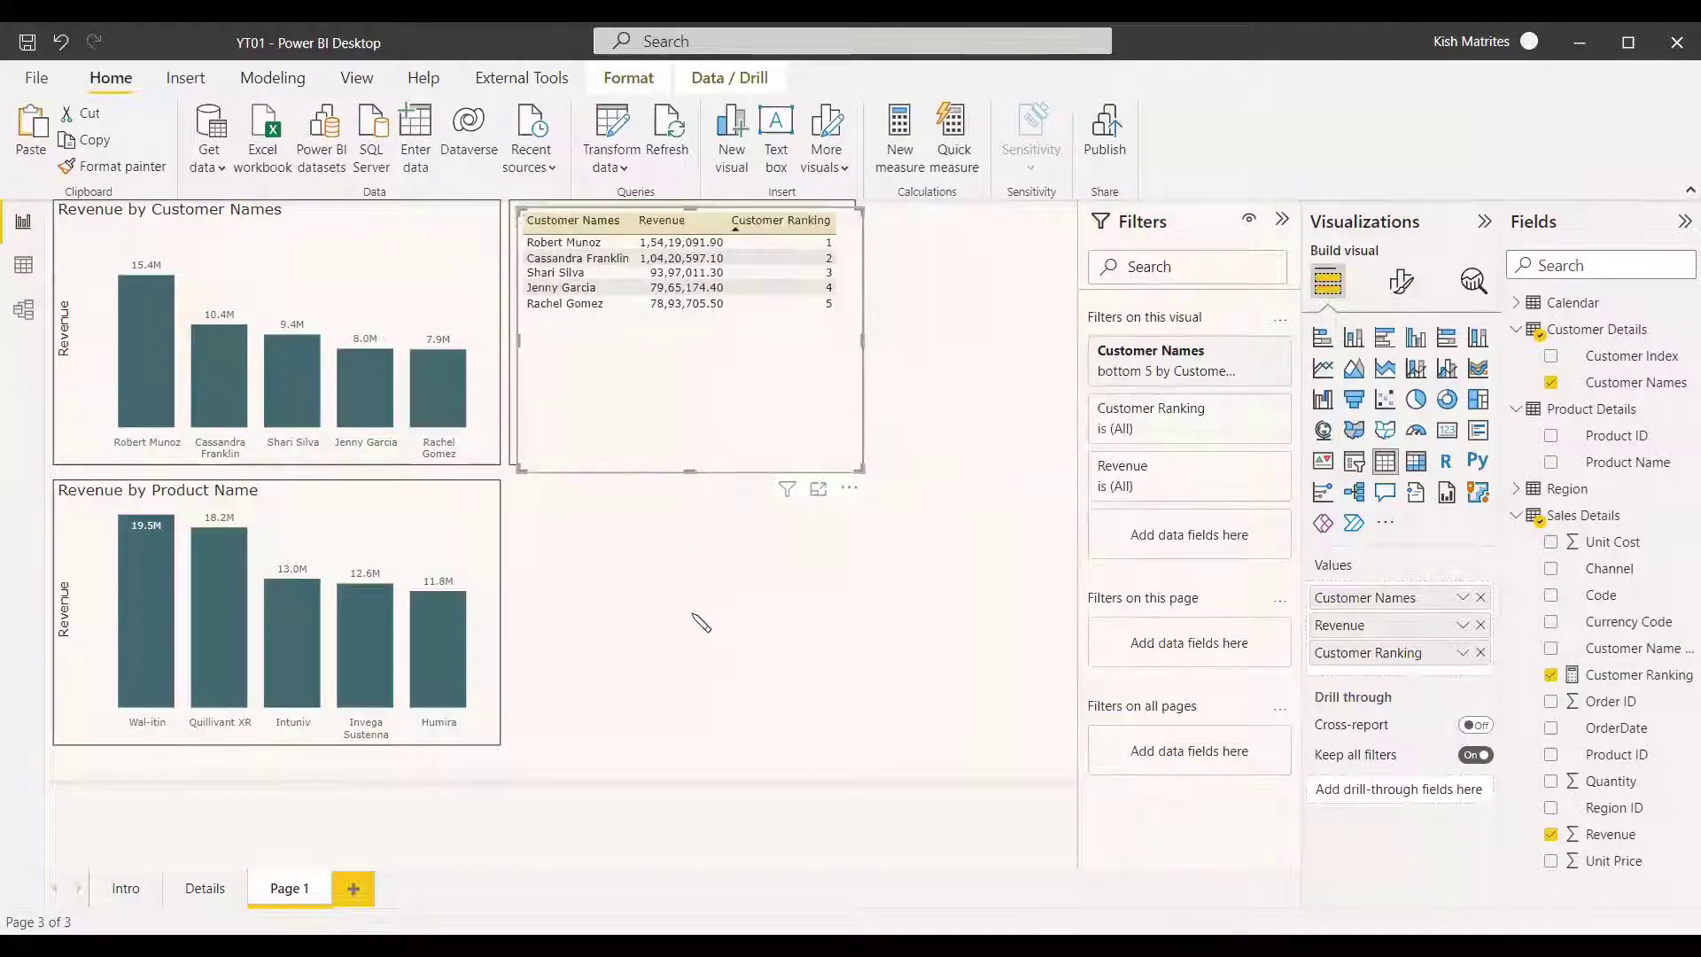
Step: Paste the table copy, swap its fields for Product Name and Revenue, and start a new Sales Details measure
key(ctrl+v)
click(1480, 598)
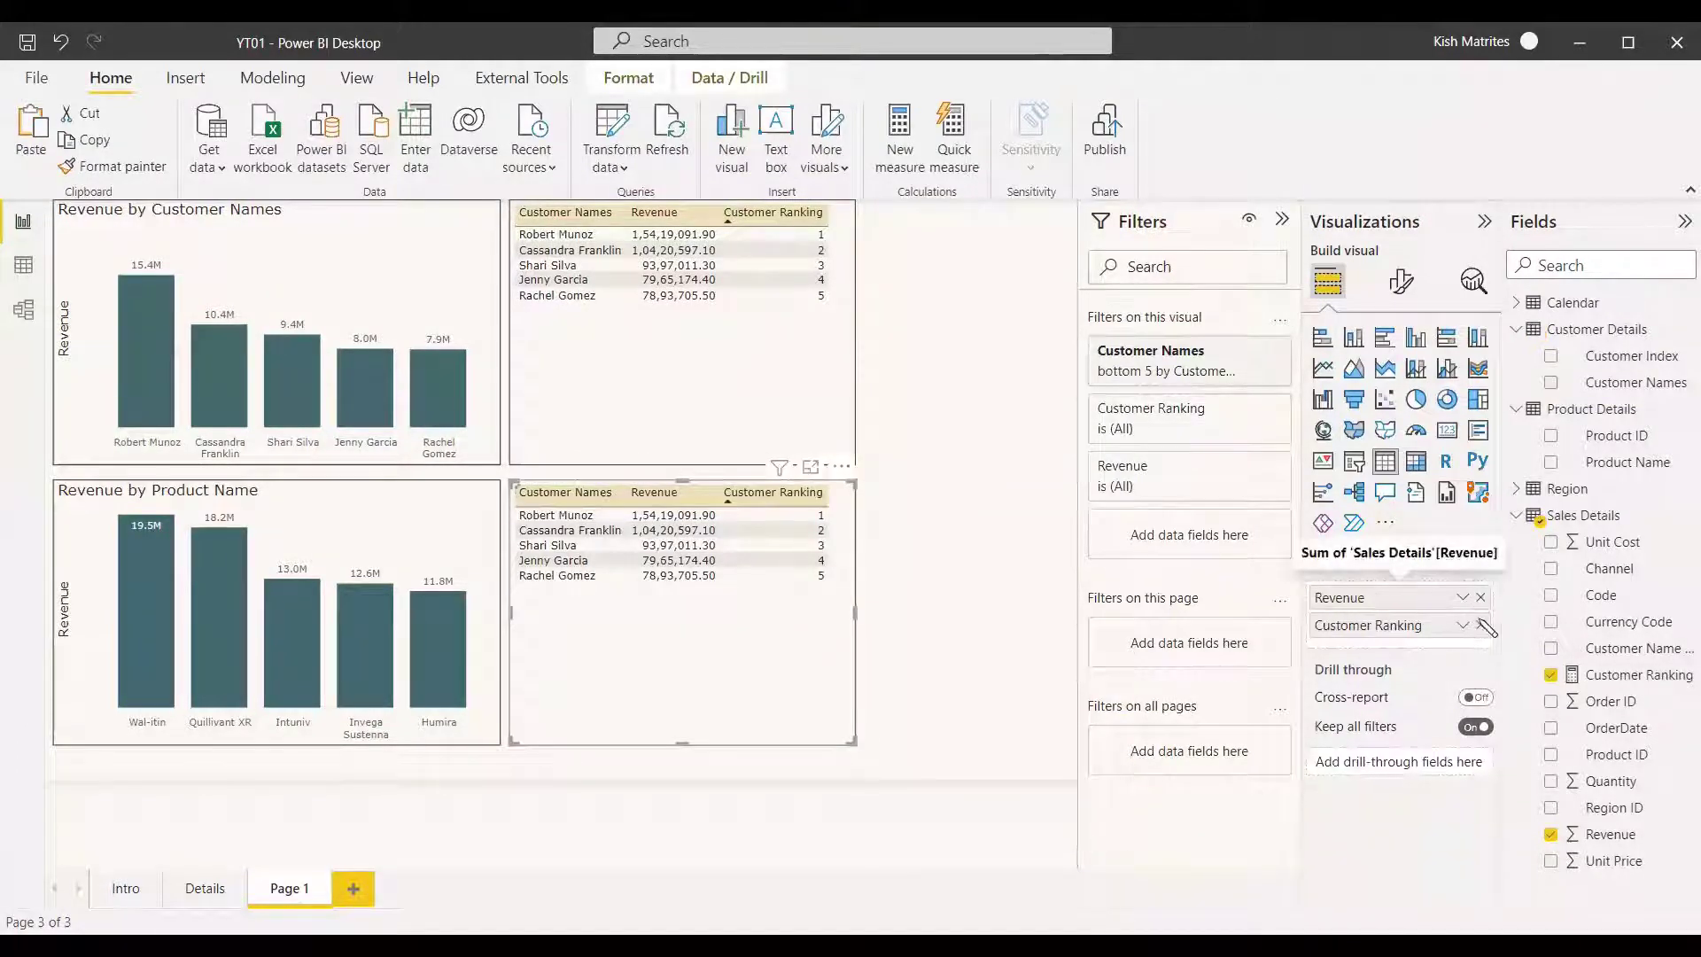
click(1479, 599)
click(1480, 597)
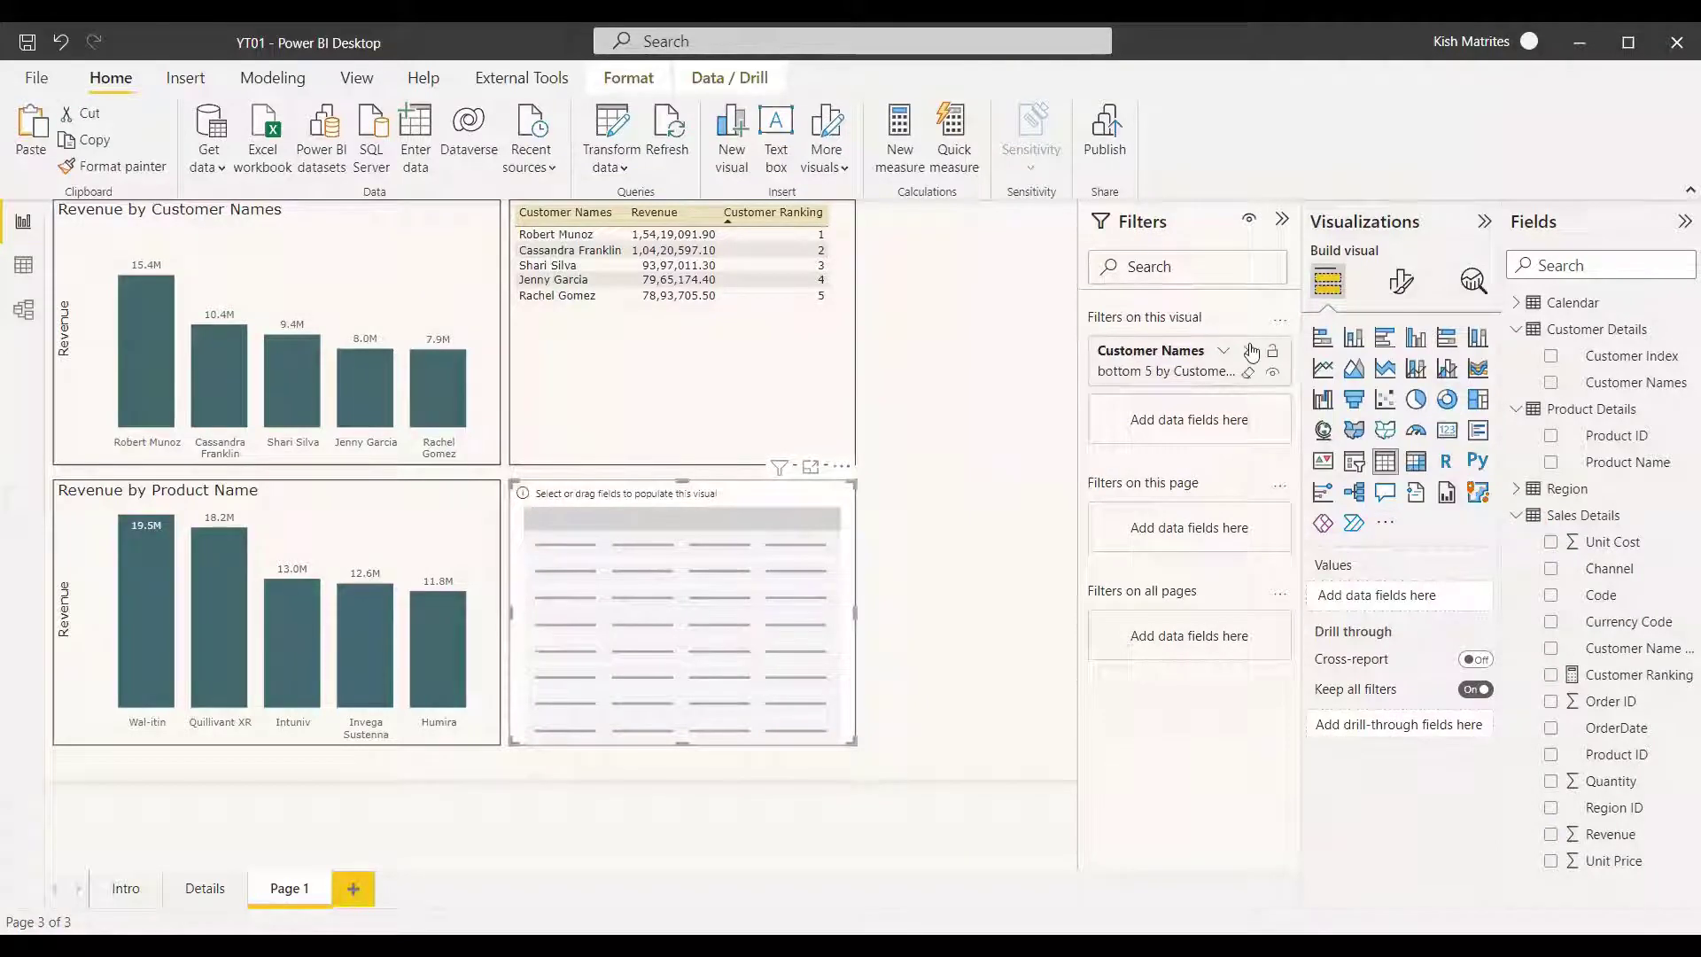
click(1552, 464)
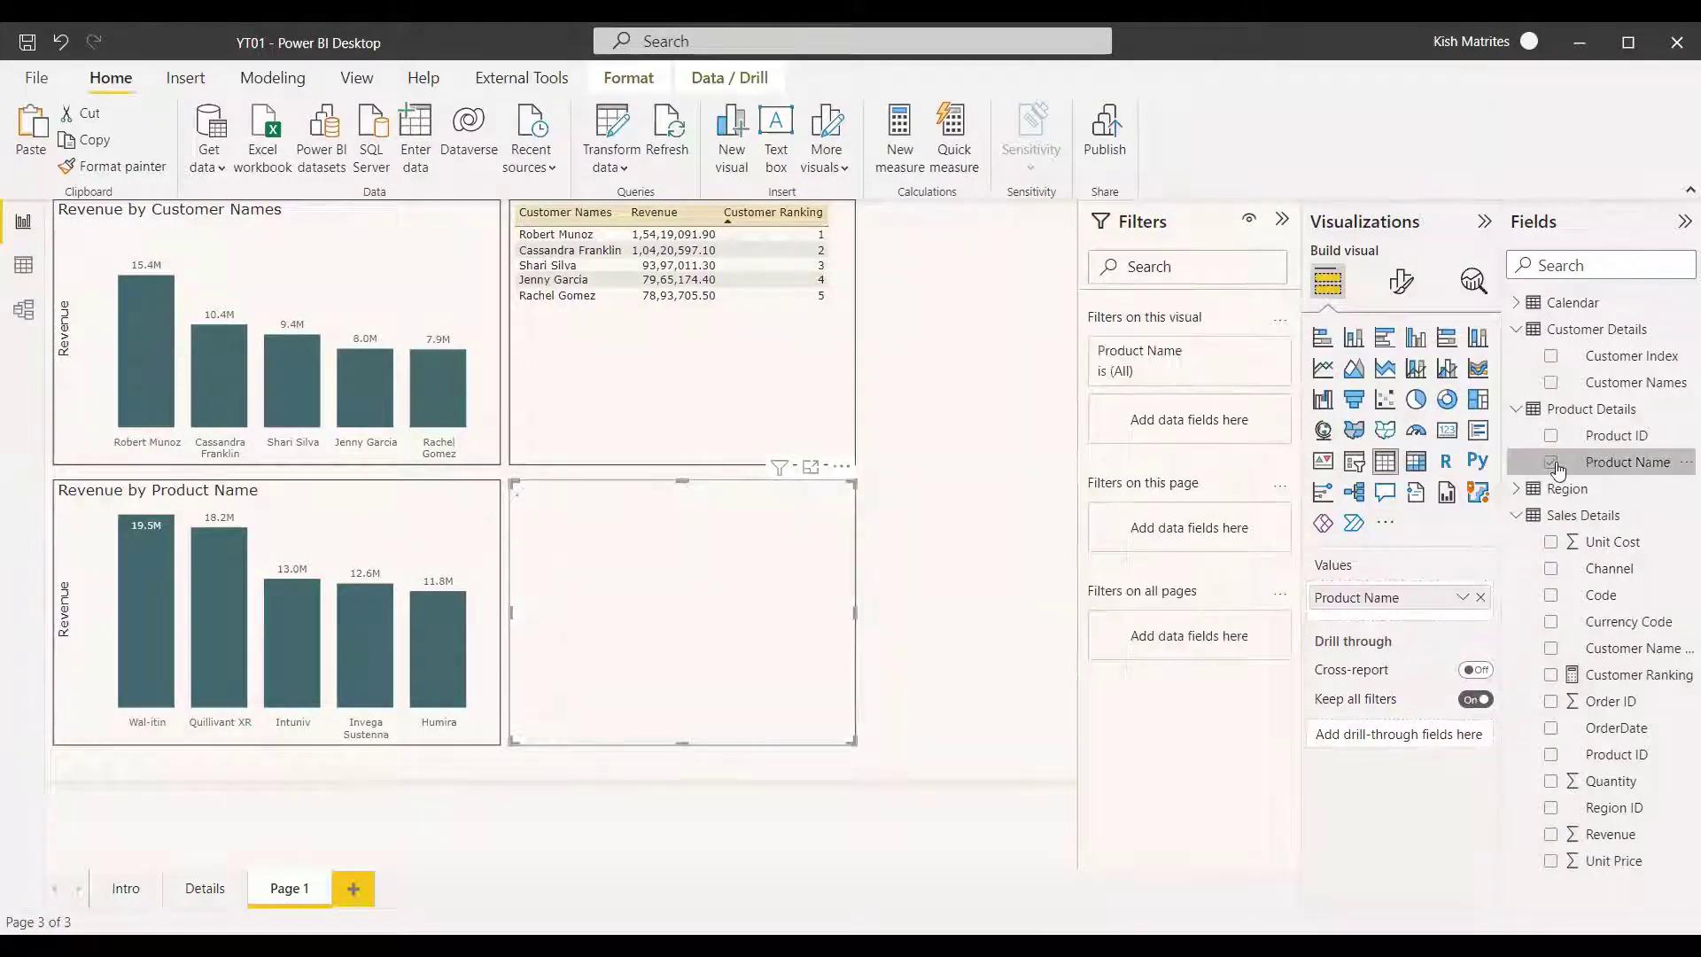
click(1550, 835)
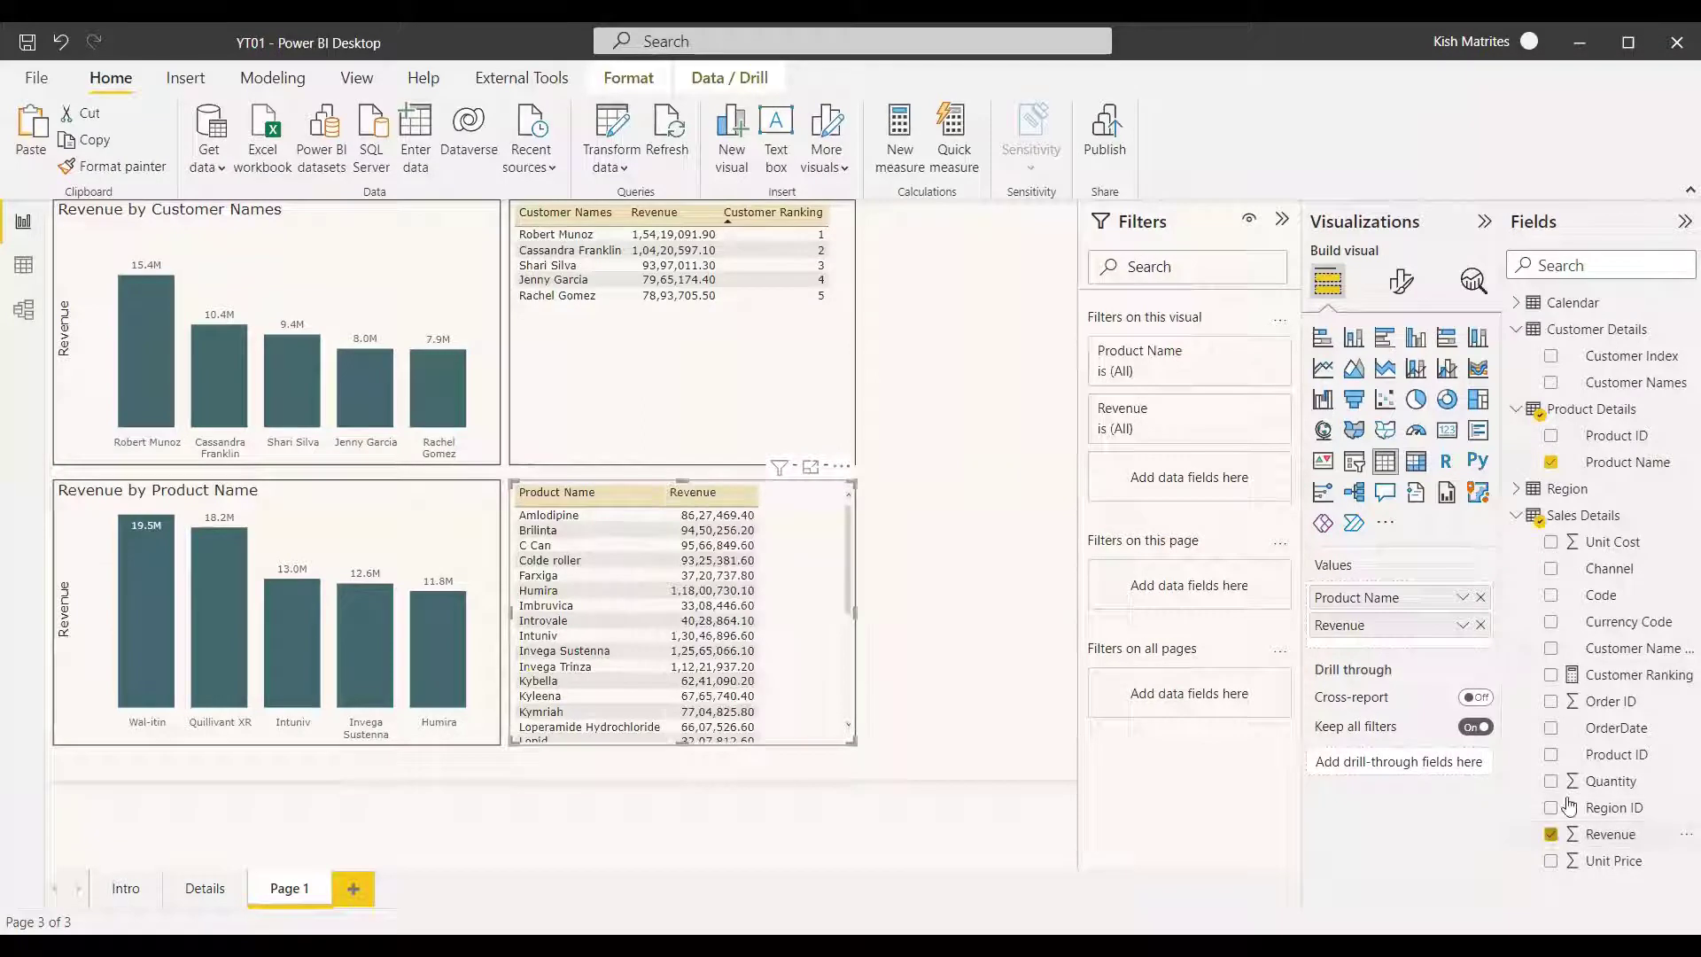
right_click(1594, 523)
click(1459, 108)
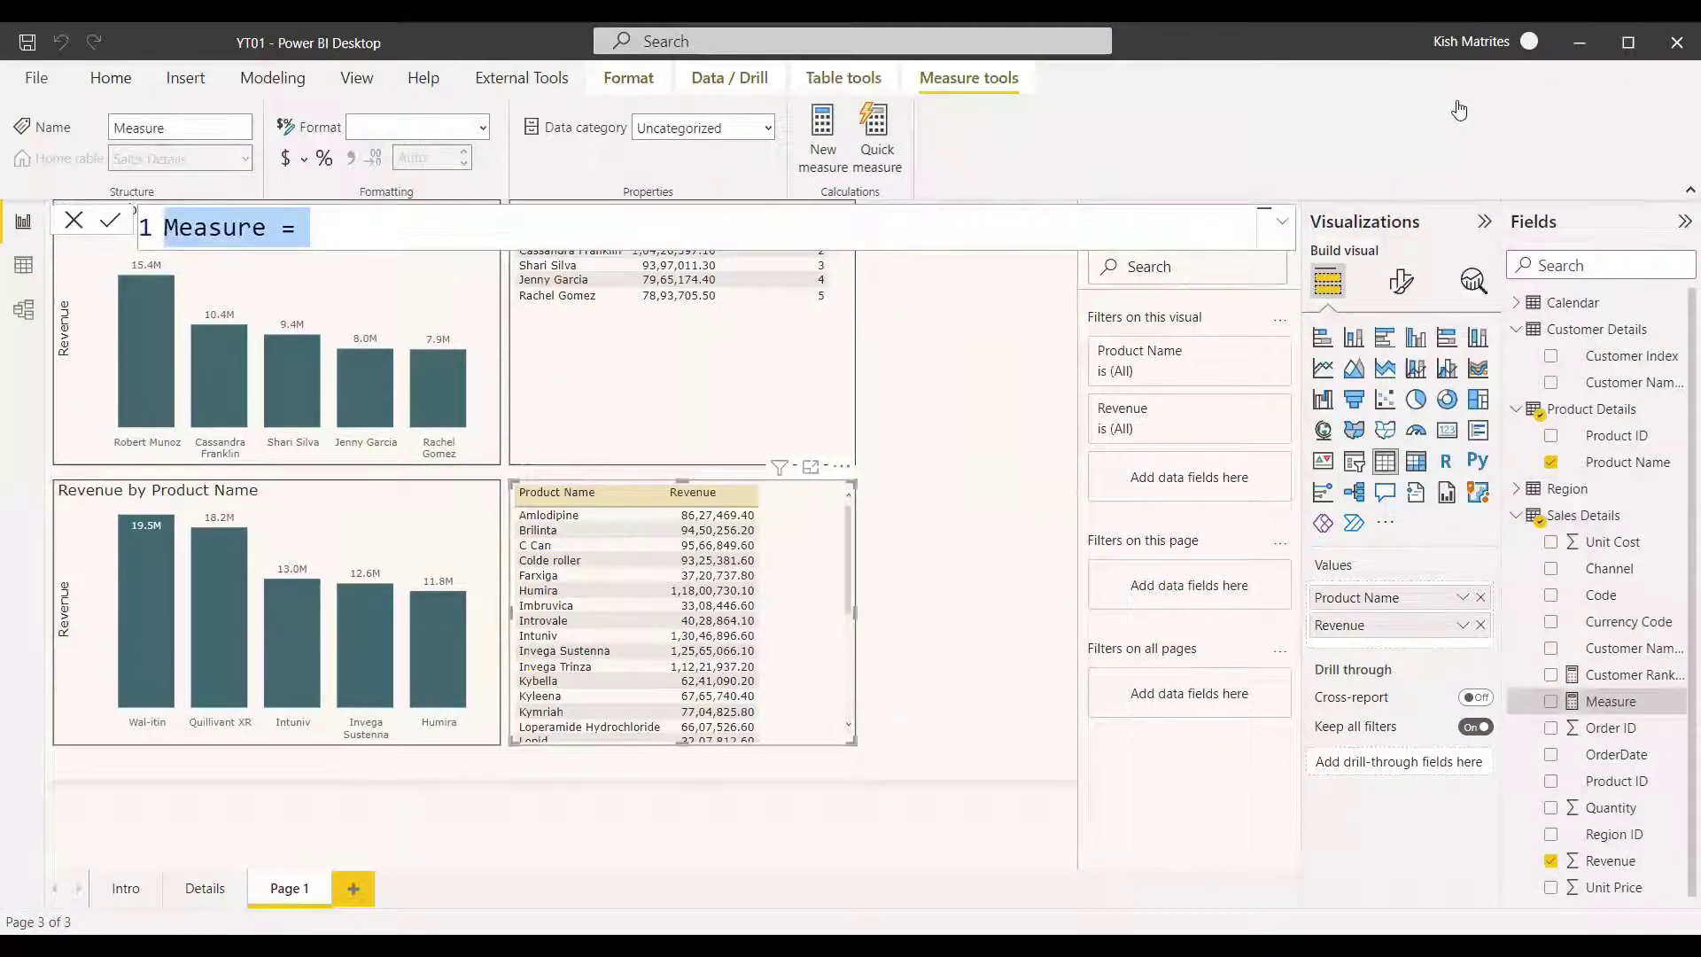
Step: Name the measure Product Ranking and begin RANKX(ALL('Product Details'[Product Name]),
text(Product Ranking)
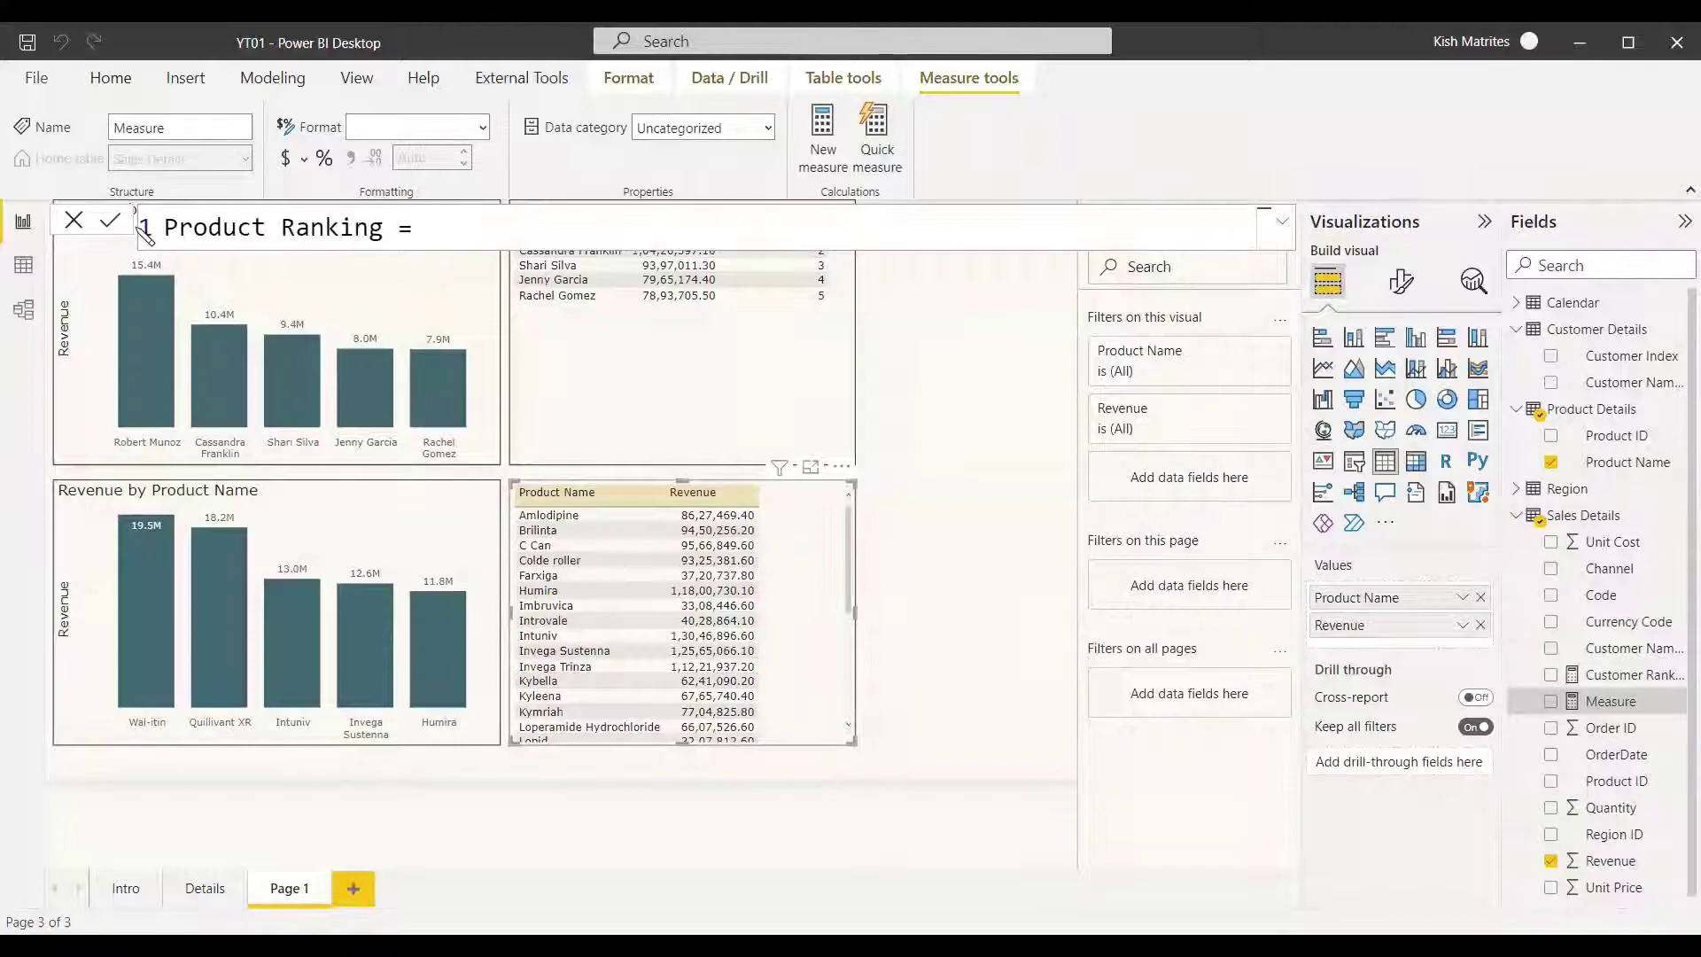
text(rankx()
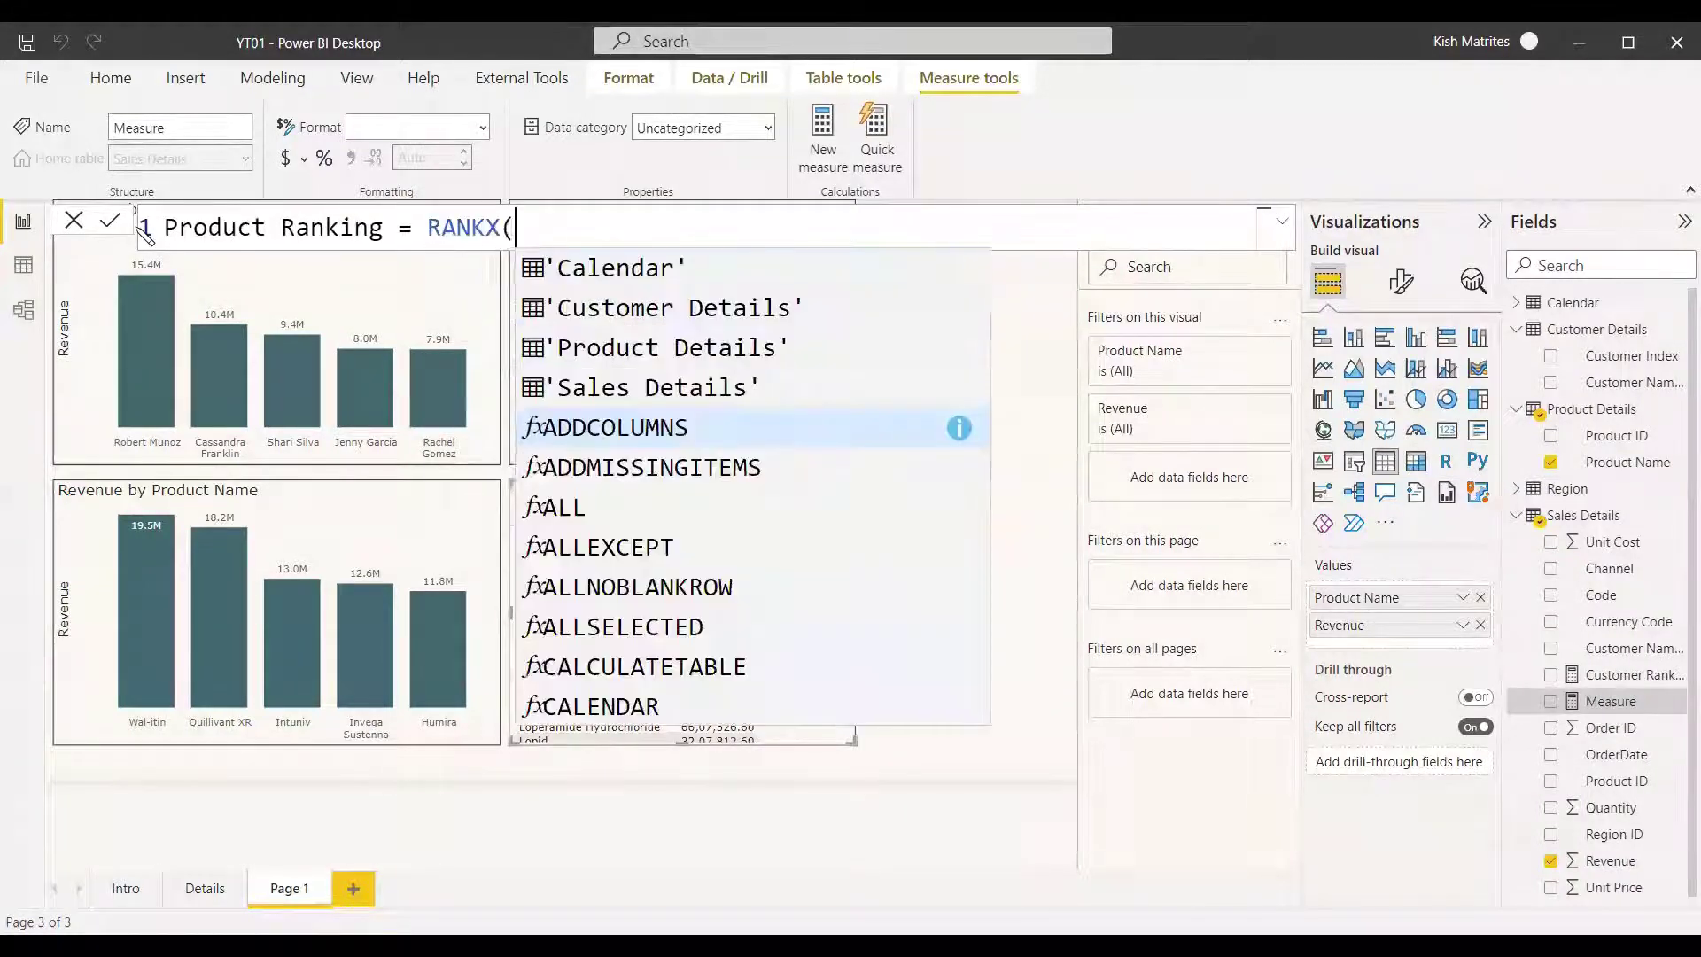
text(ALL)
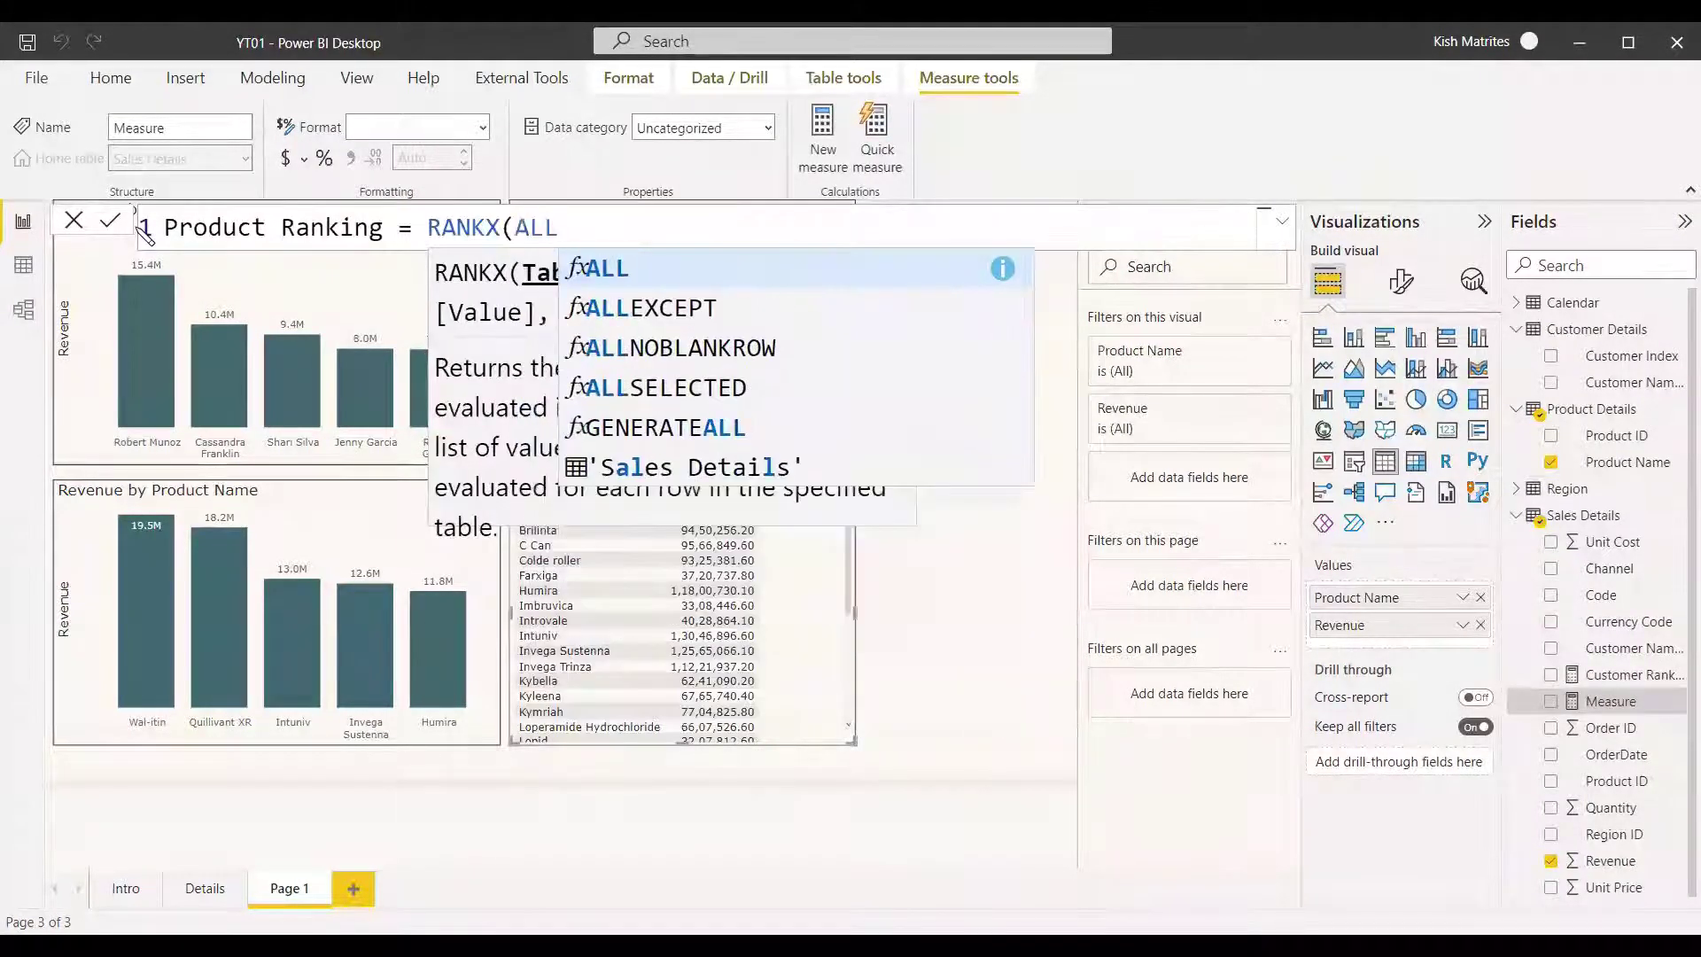
text(()
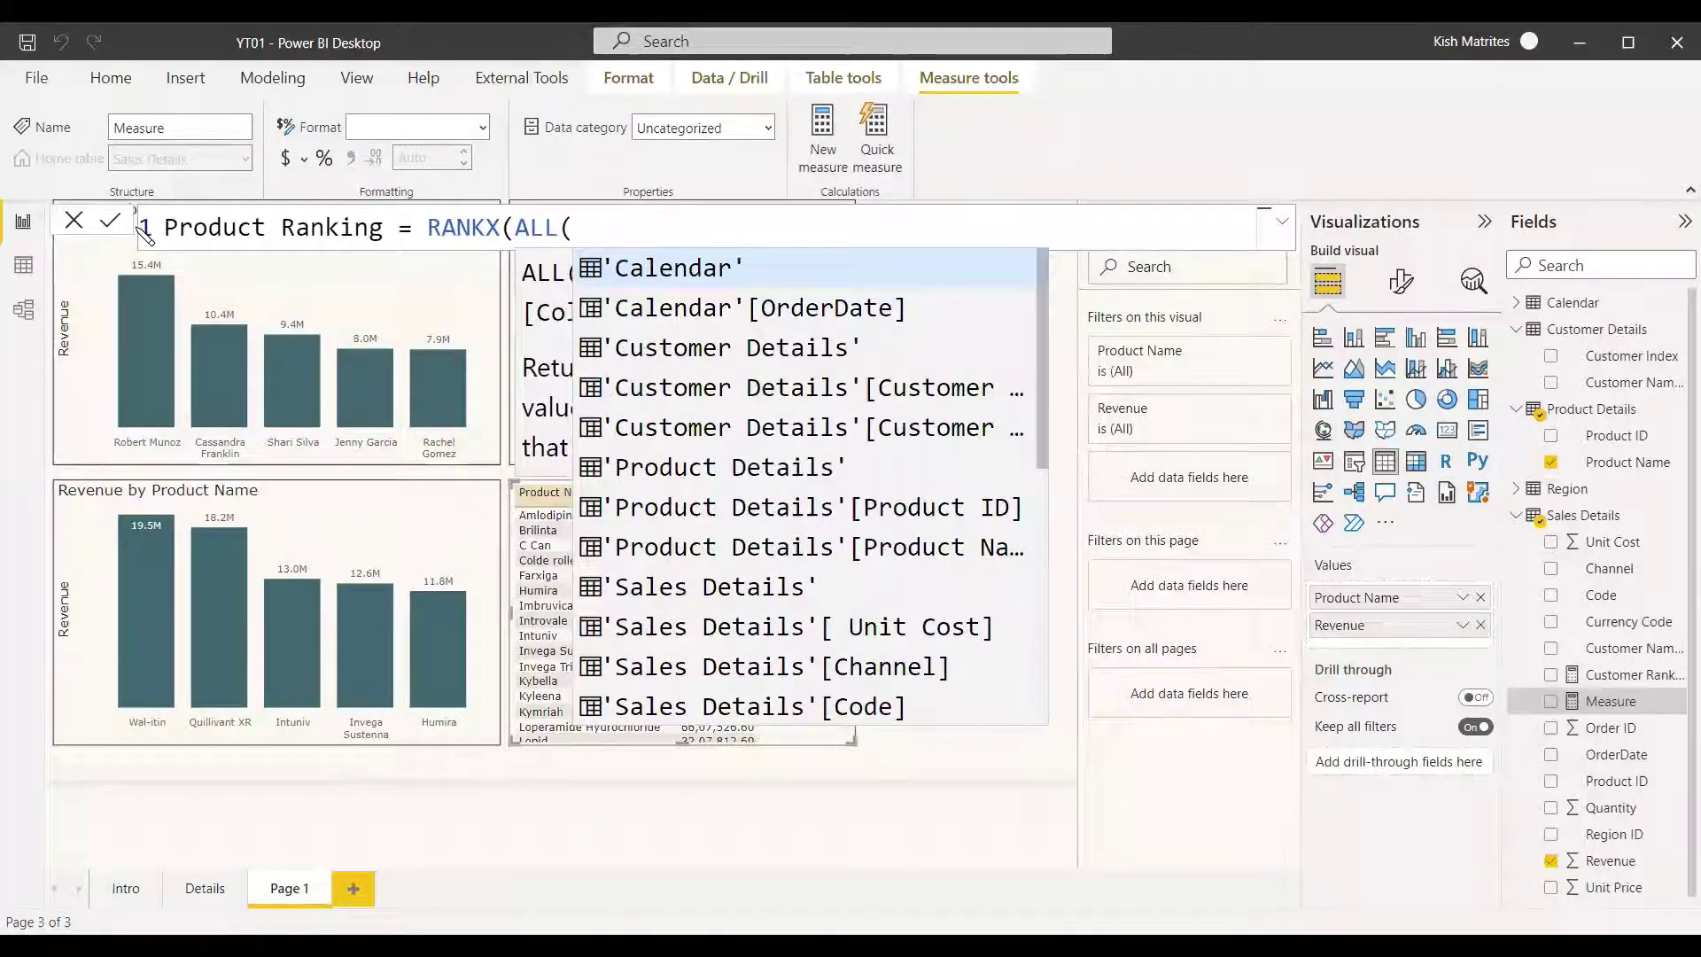
text(Prud)
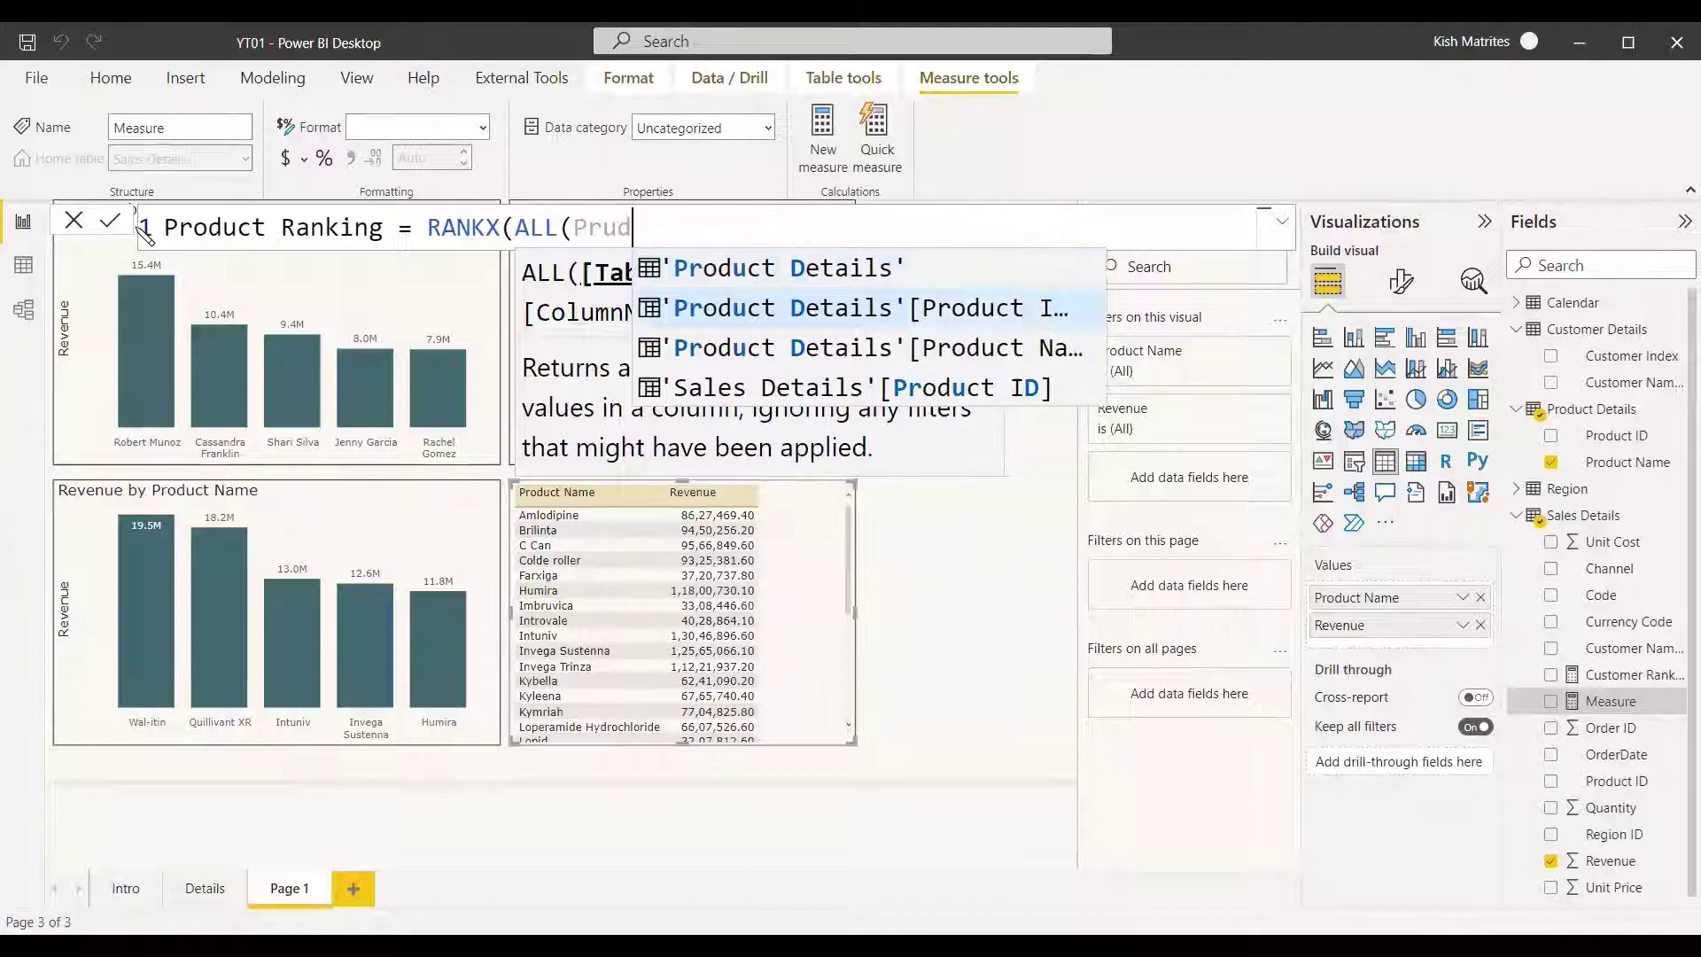
key(Down)
key(Down)
key(Tab)
text(),)
key(shift+Return)
Step: Rank by SUMX(RELATEDTABLE('Sales Details'), Revenue) with DESC, commit, and add Product Ranking to the table
text(sum)
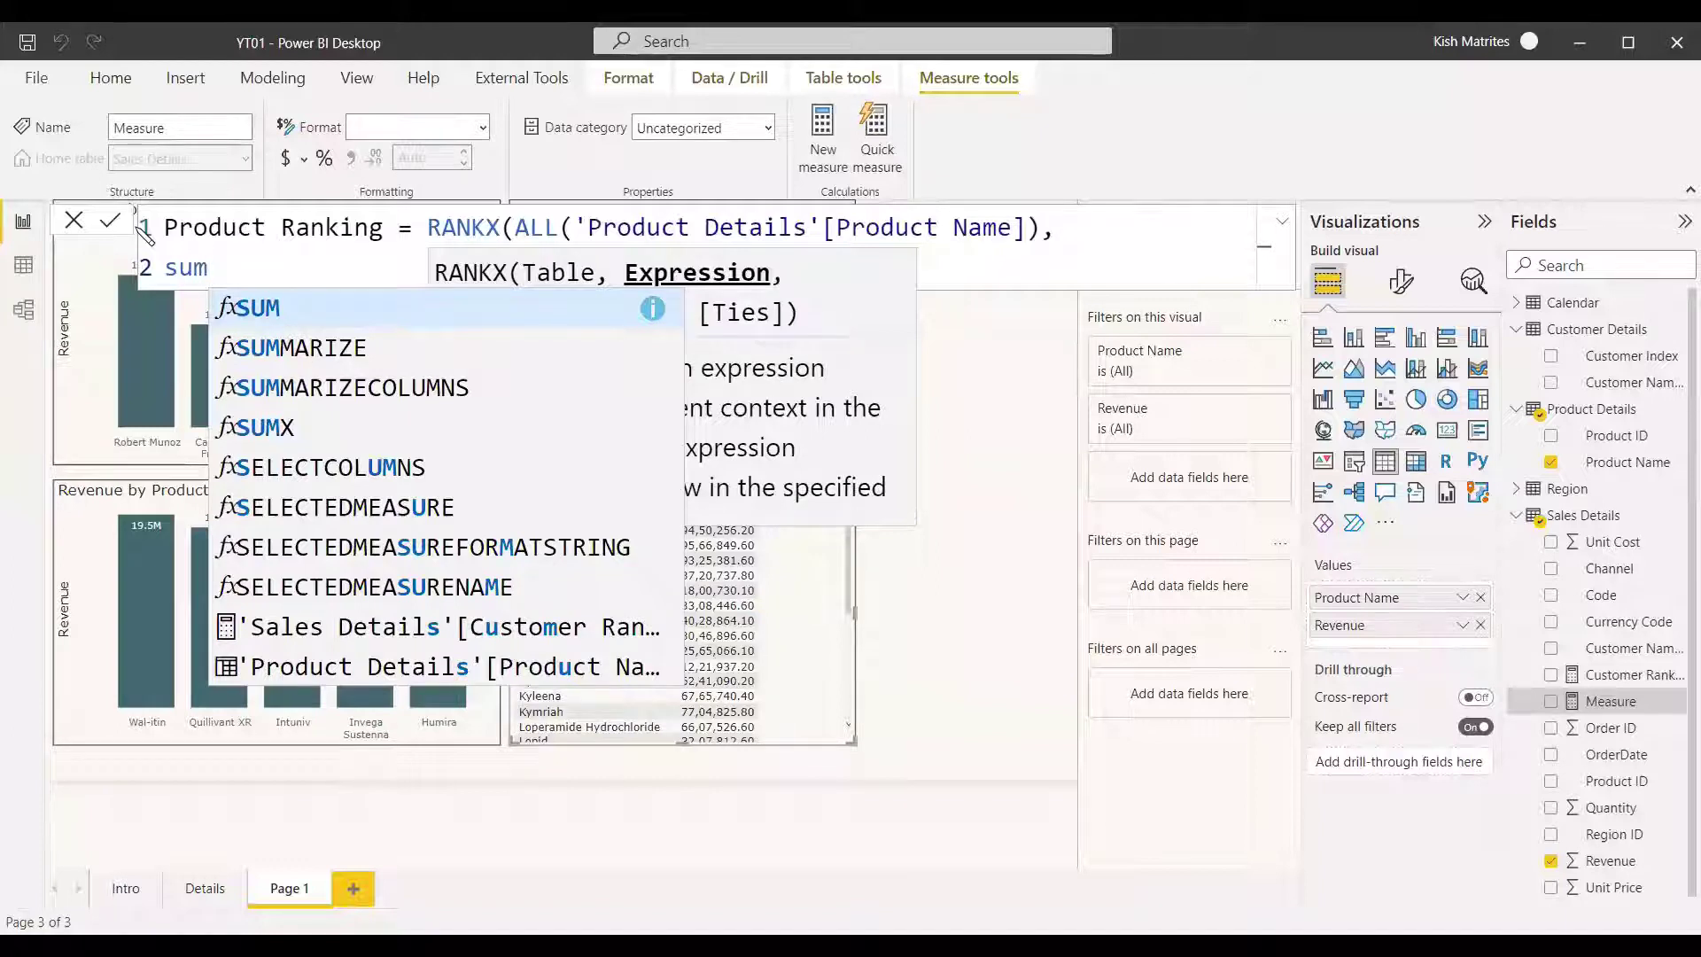
text(x()
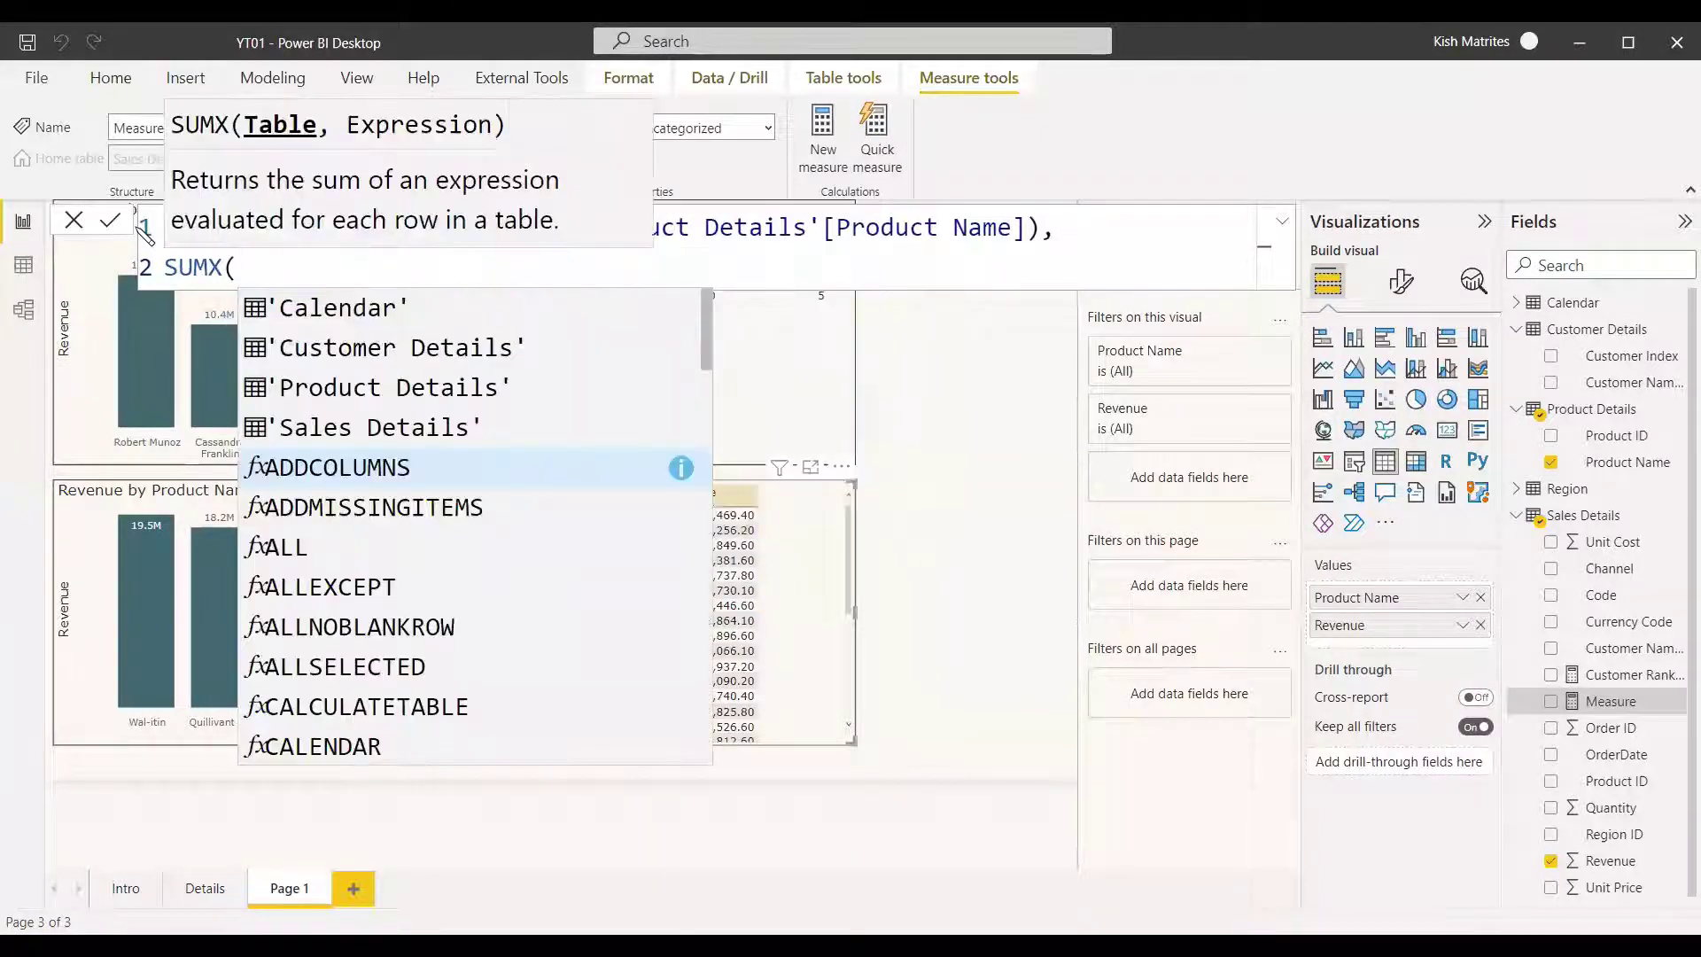
text(RELA)
key(Tab)
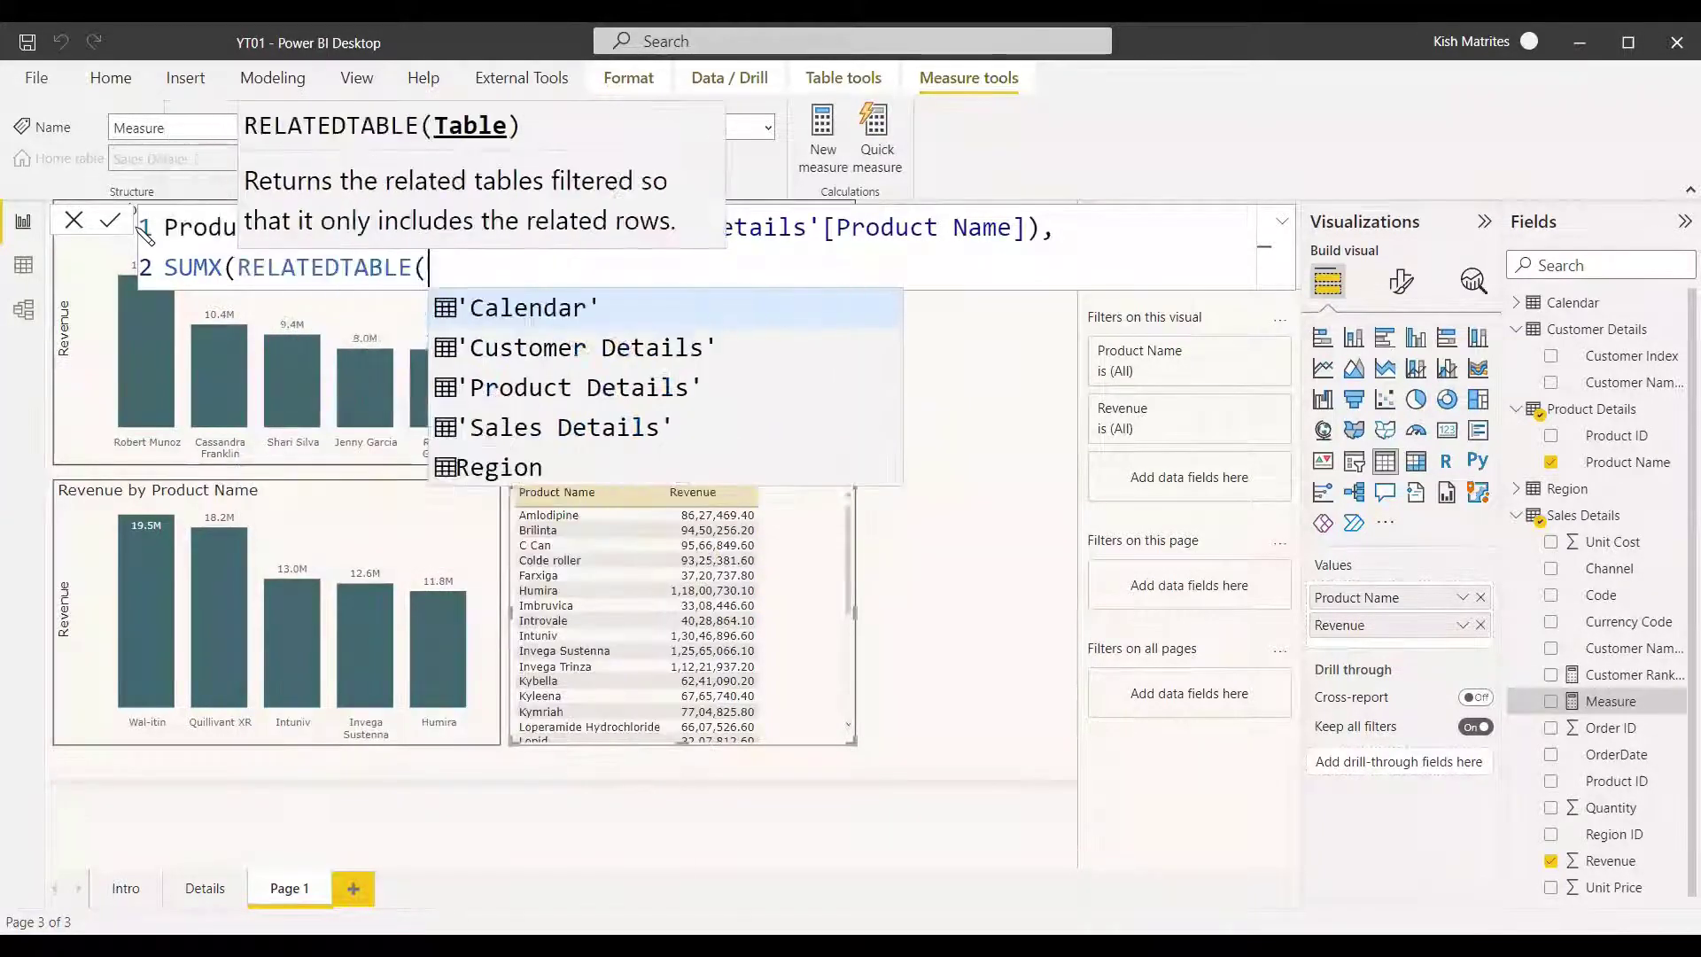
text('sale)
key(Tab)
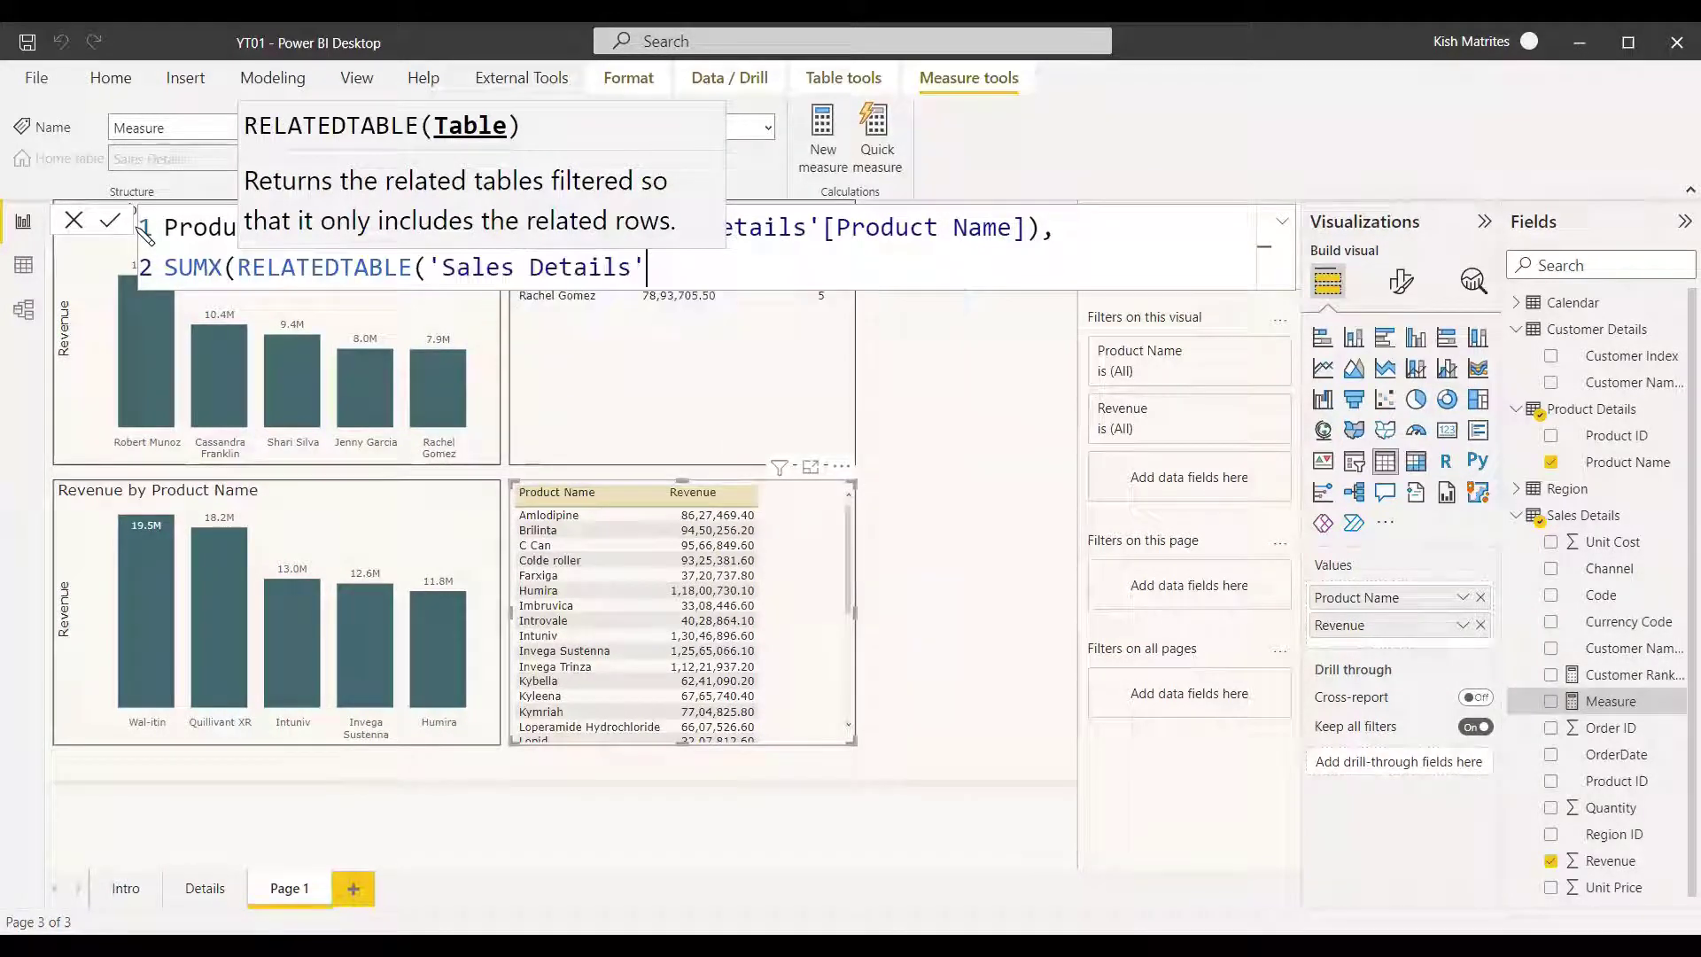
text(),)
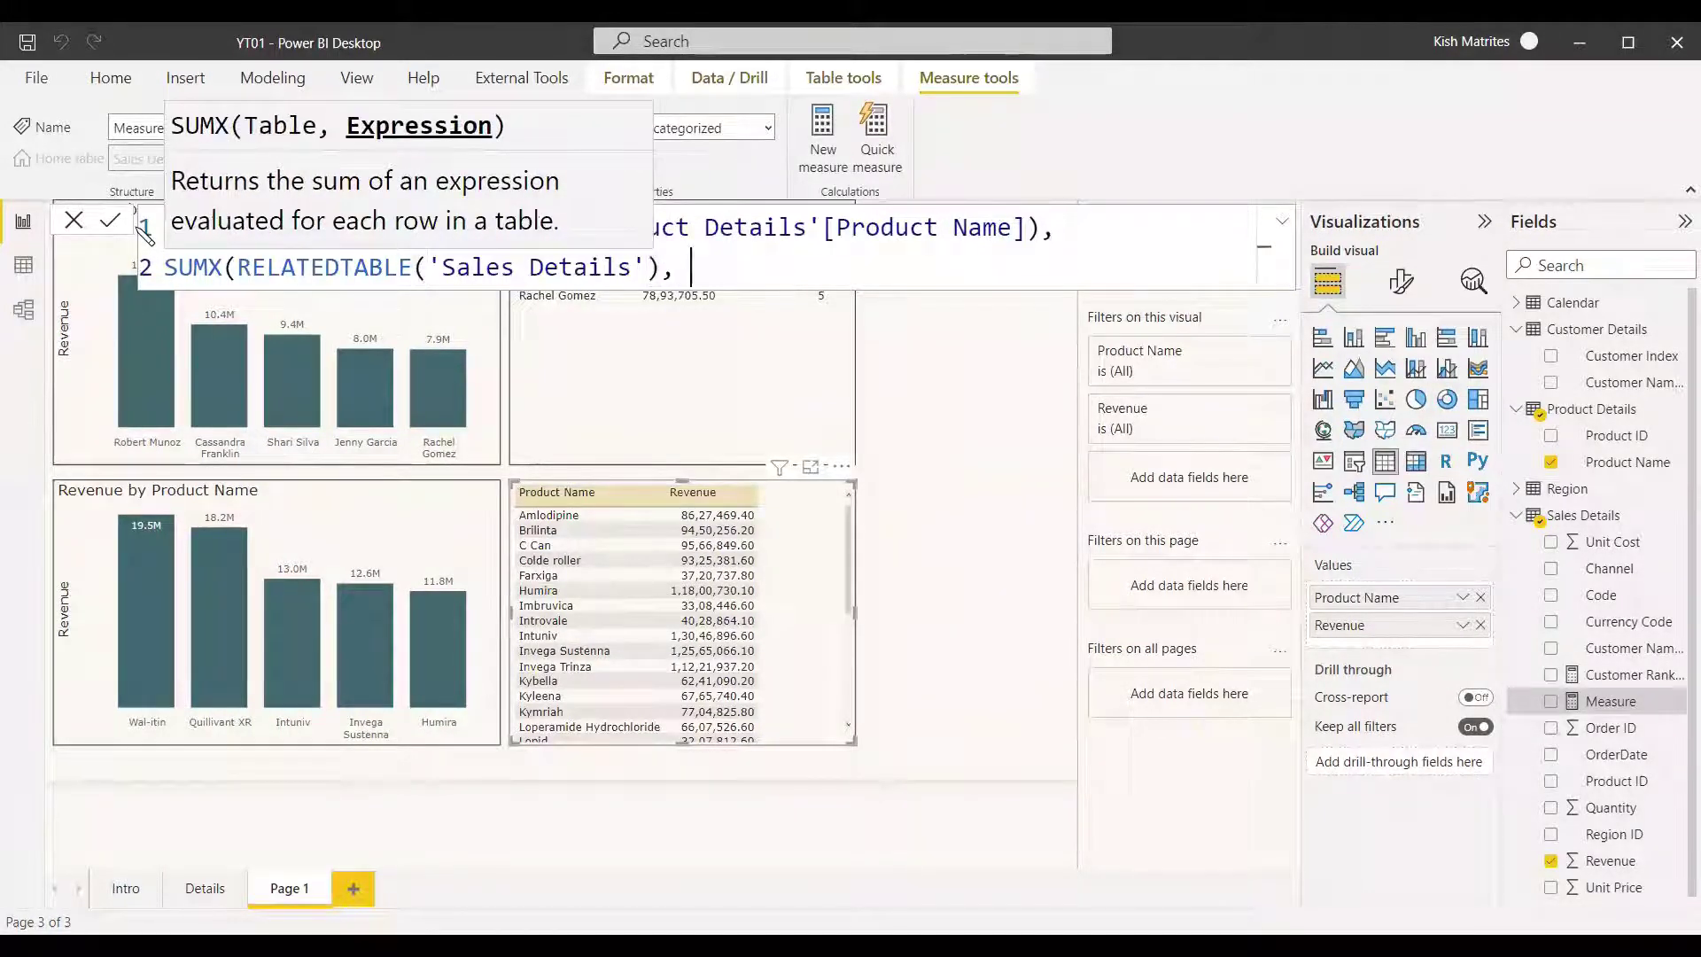
text( reve)
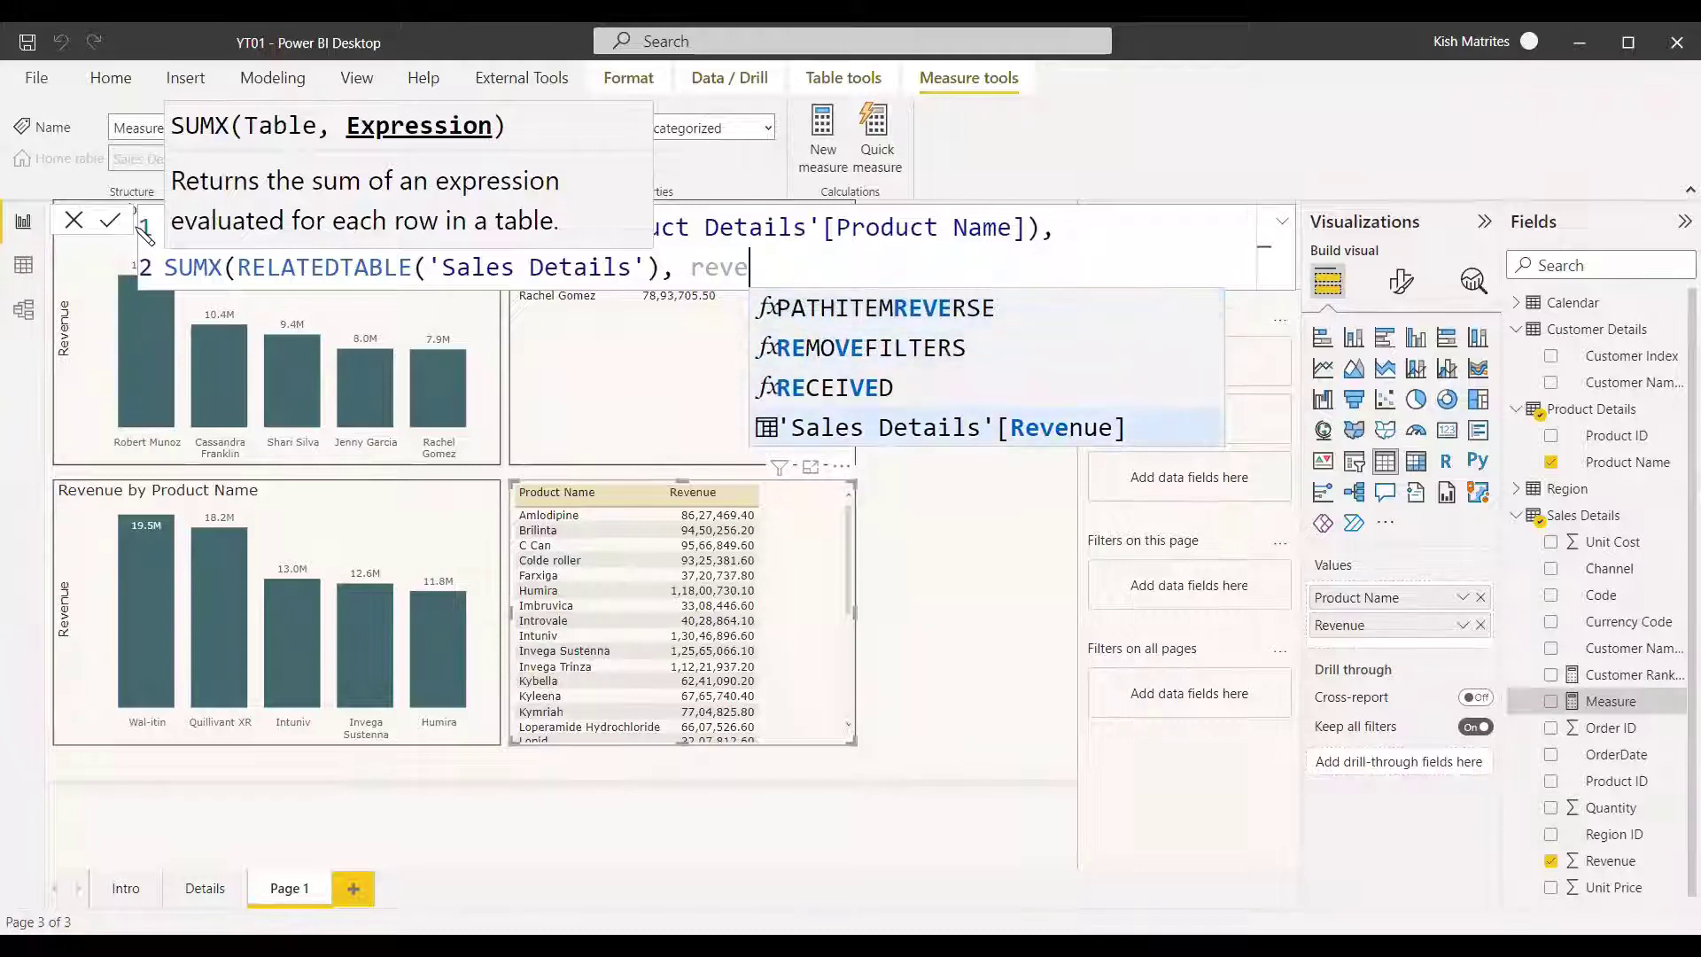
key(Tab)
text())
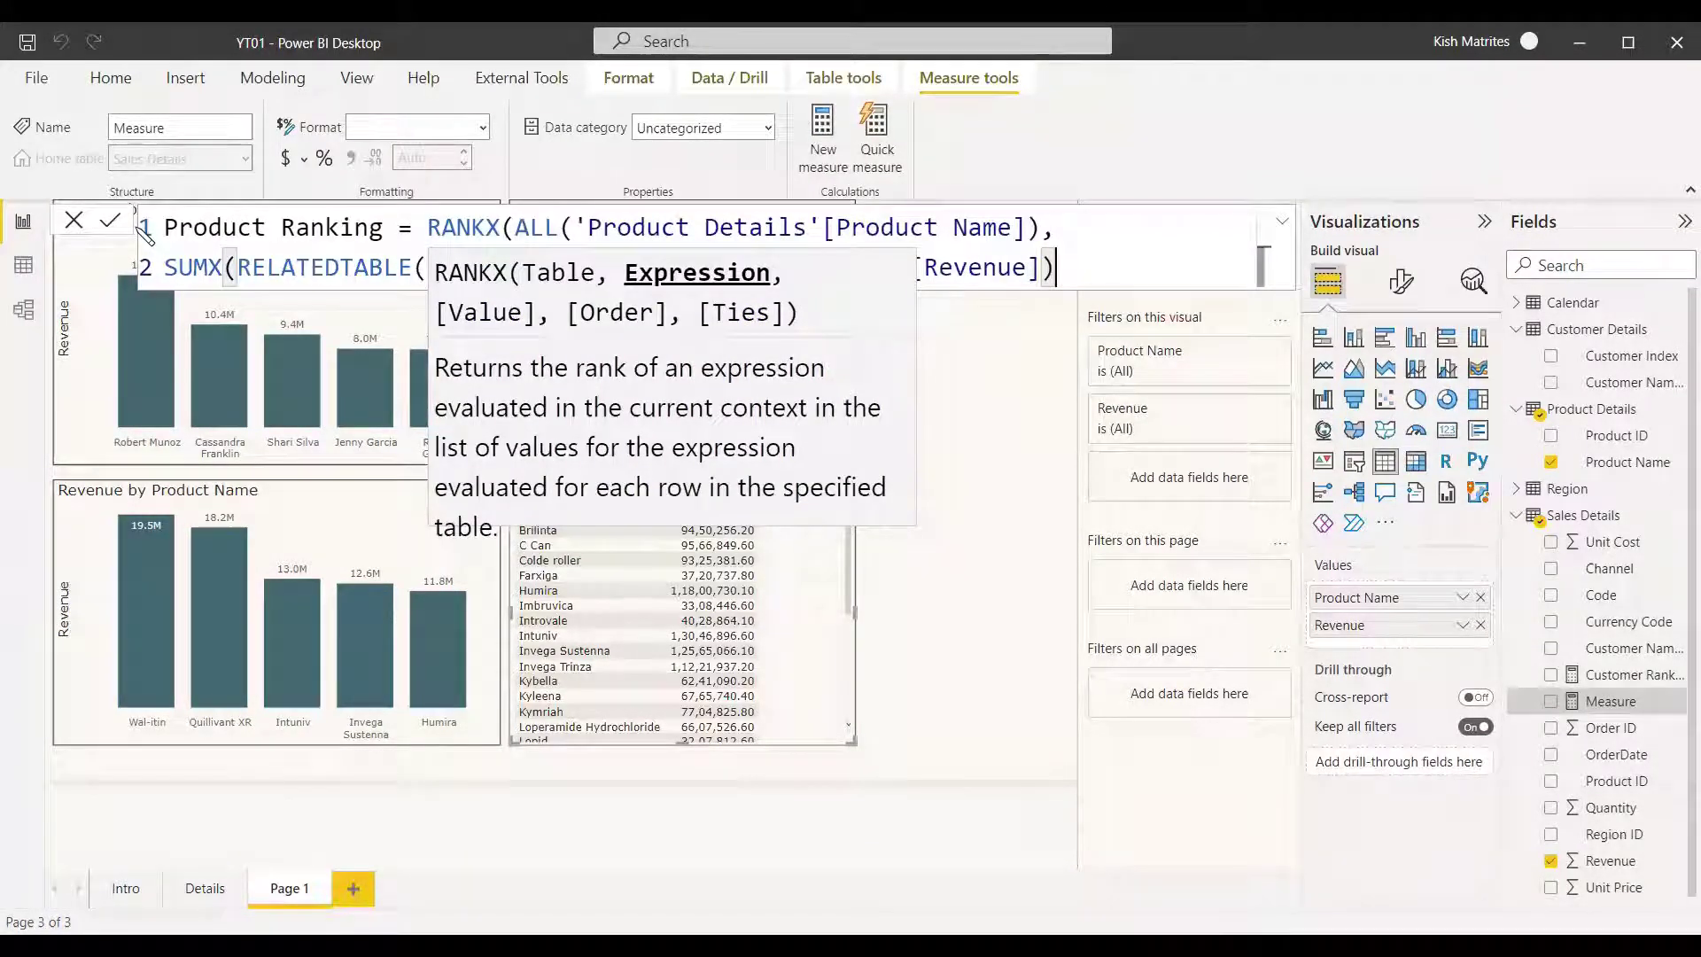
text(,,)
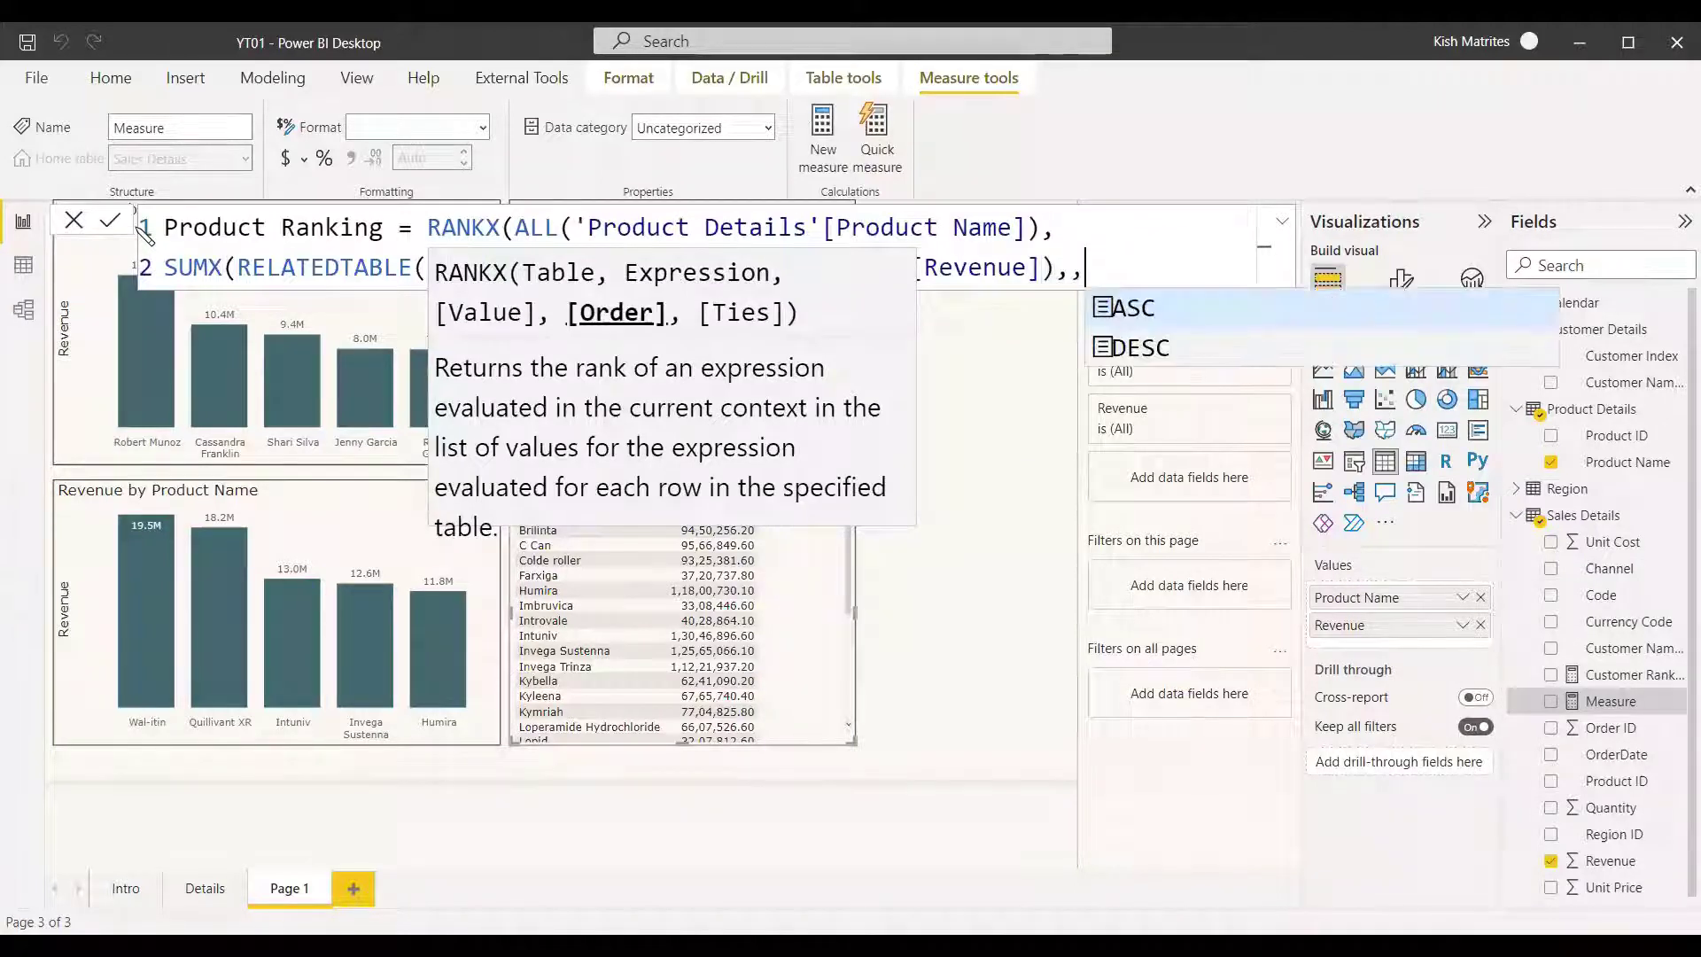
text(DESC)
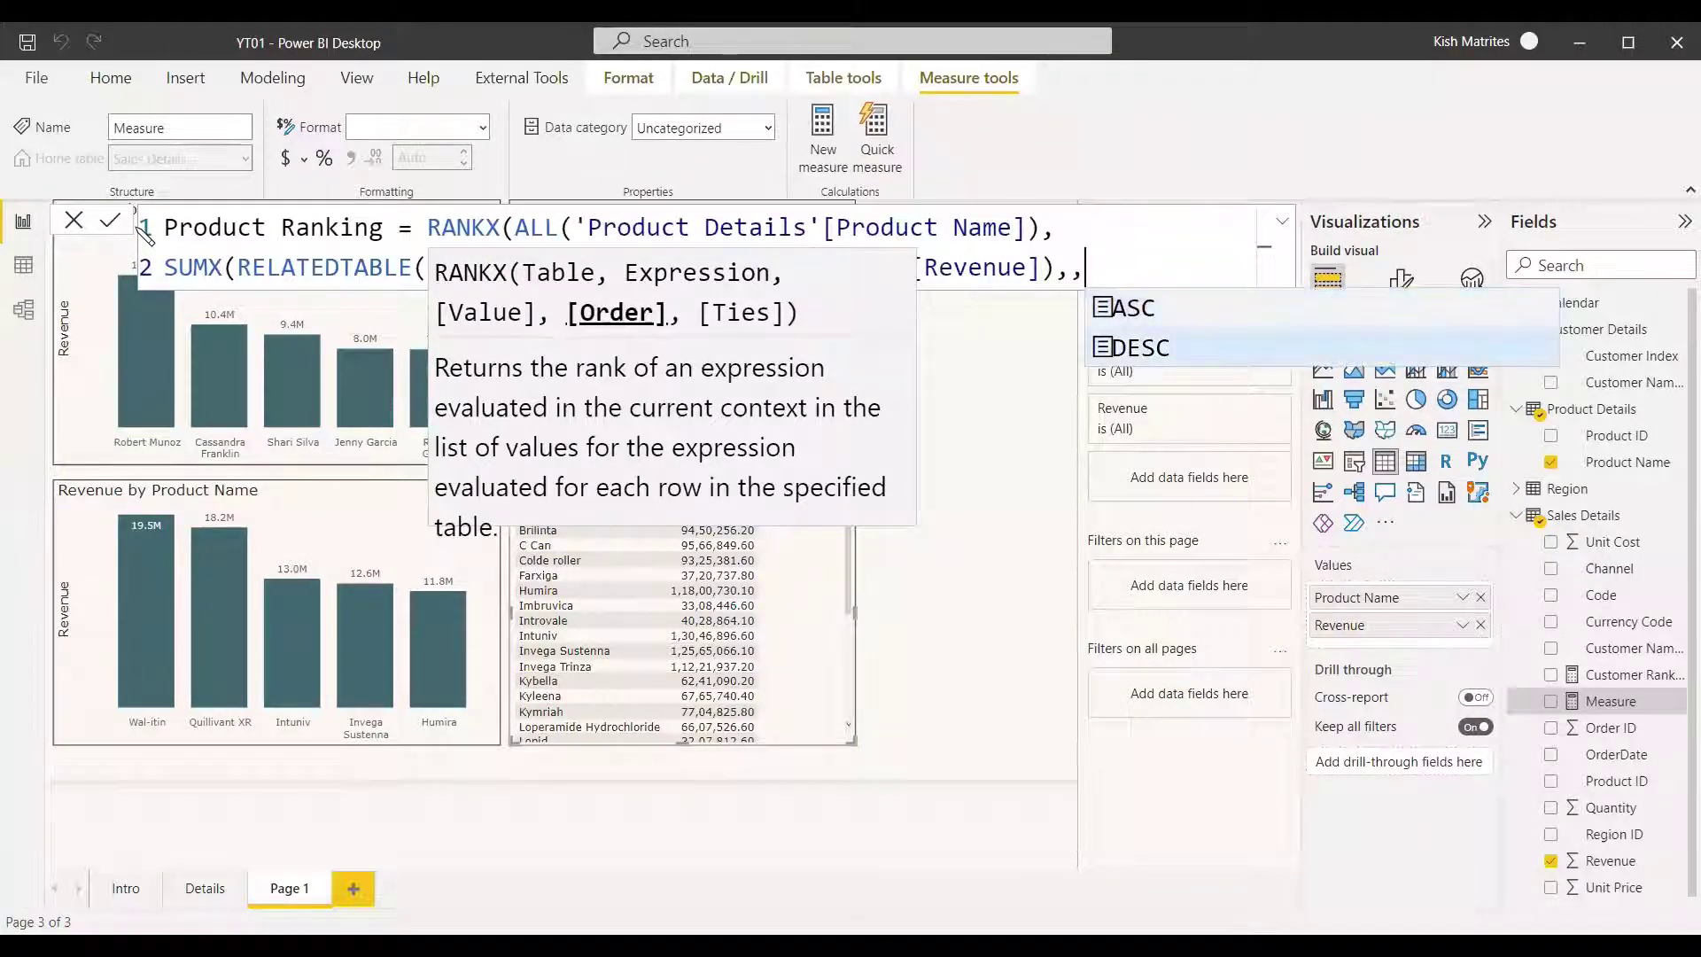
text())
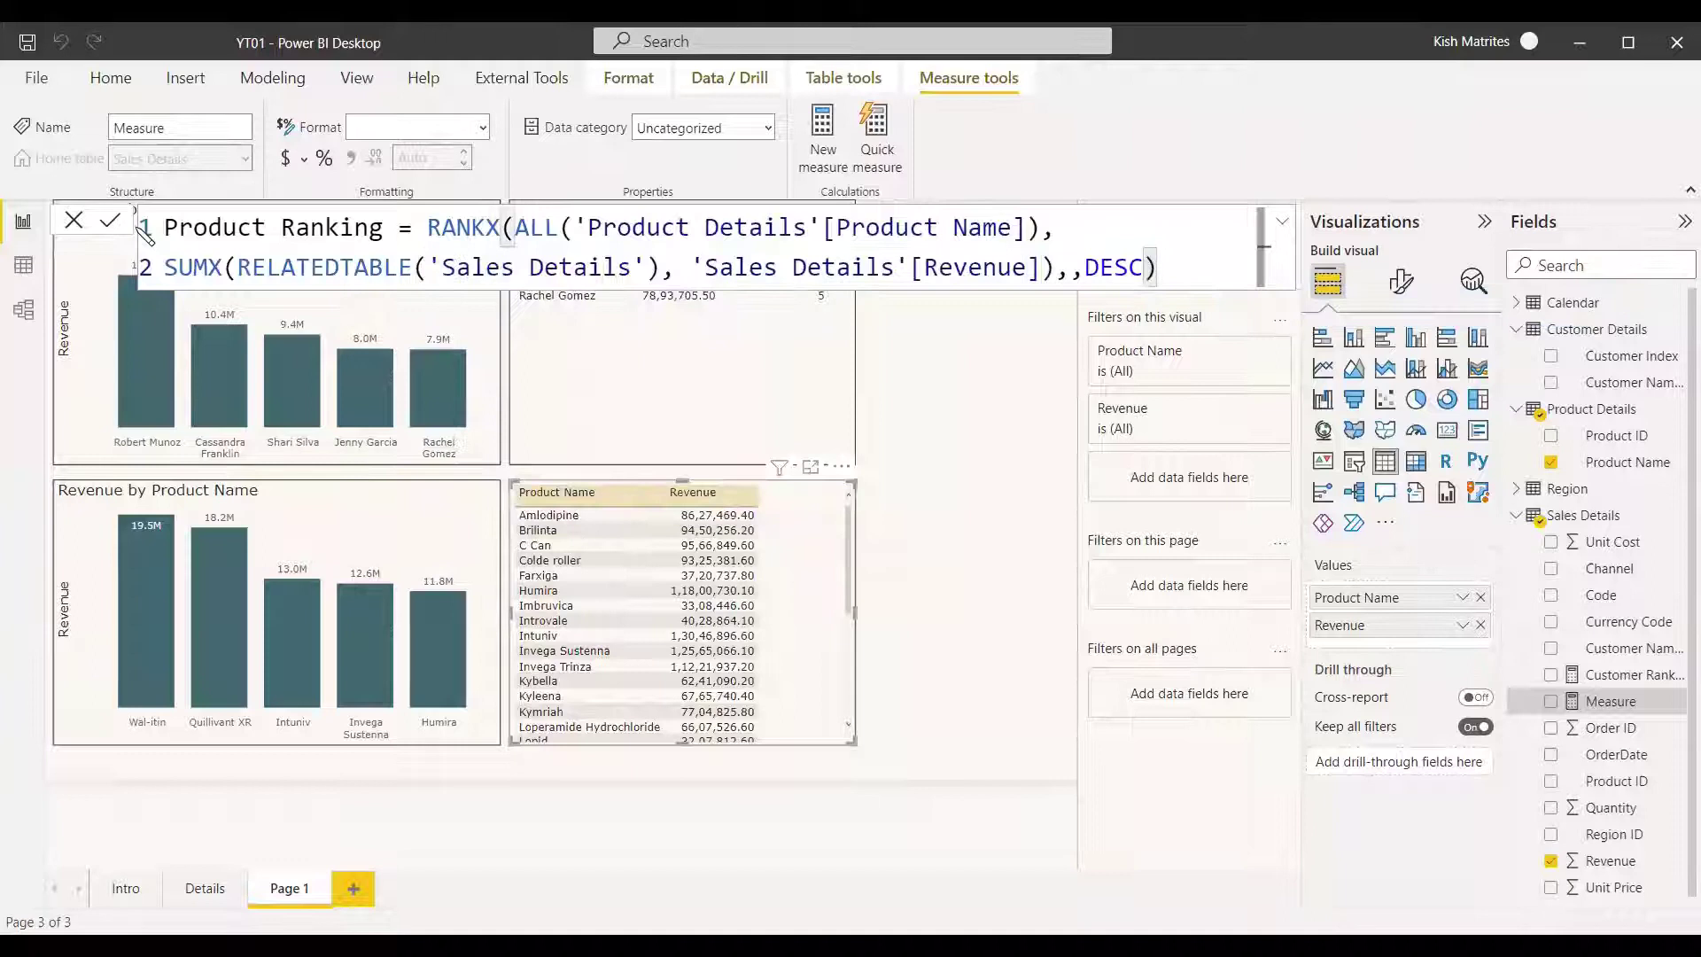
key(Return)
click(1550, 781)
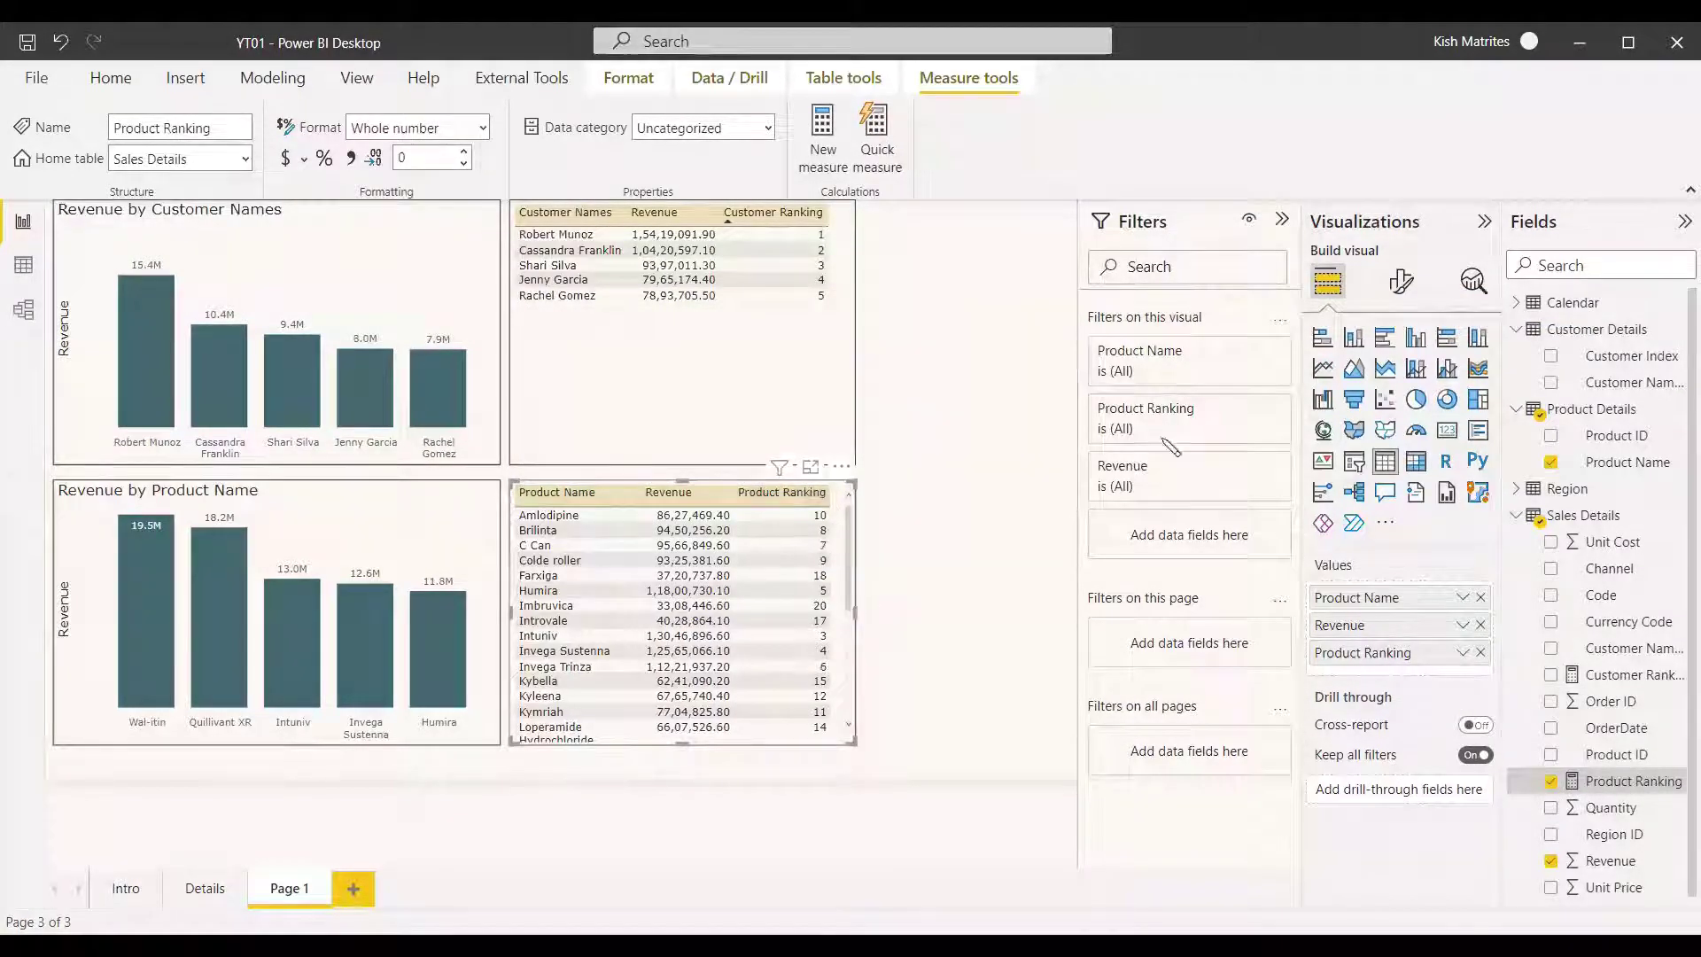
Step: Filter the product table's Product Name to Bottom 5 by Product Ranking
click(1143, 359)
click(1223, 429)
click(1129, 514)
click(1142, 485)
click(1123, 539)
text(5)
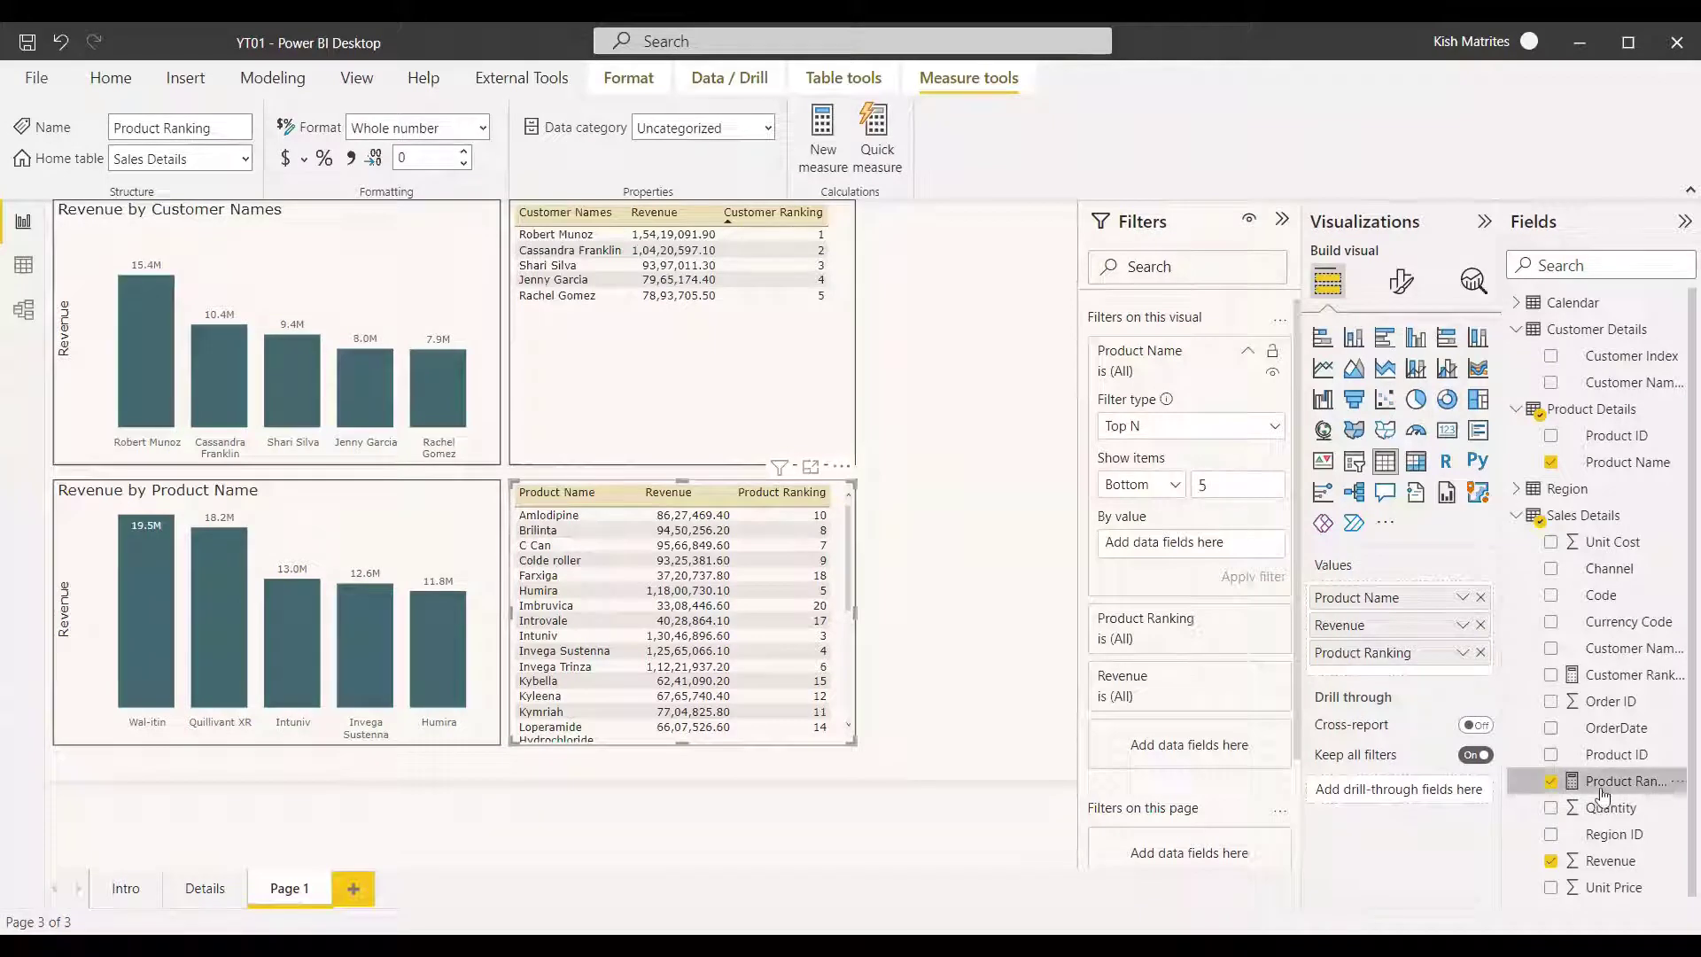
drag(1633, 780, 1187, 542)
click(1252, 576)
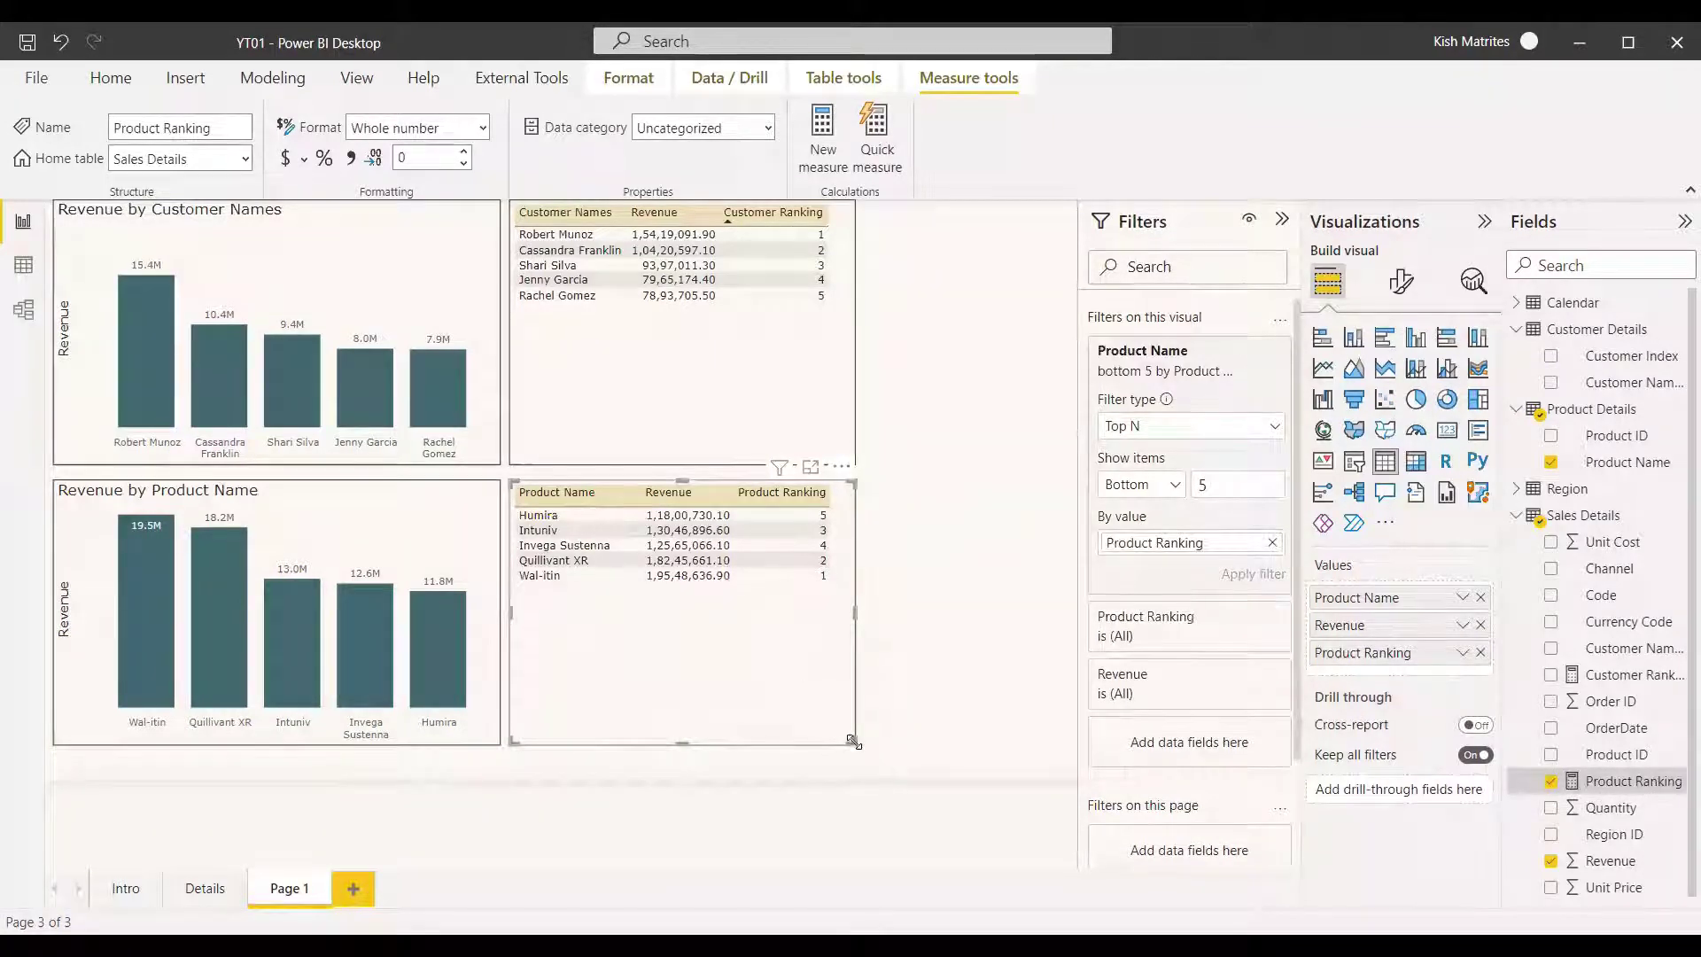
Step: Sort the product table ascending by Product Ranking
click(839, 466)
click(904, 576)
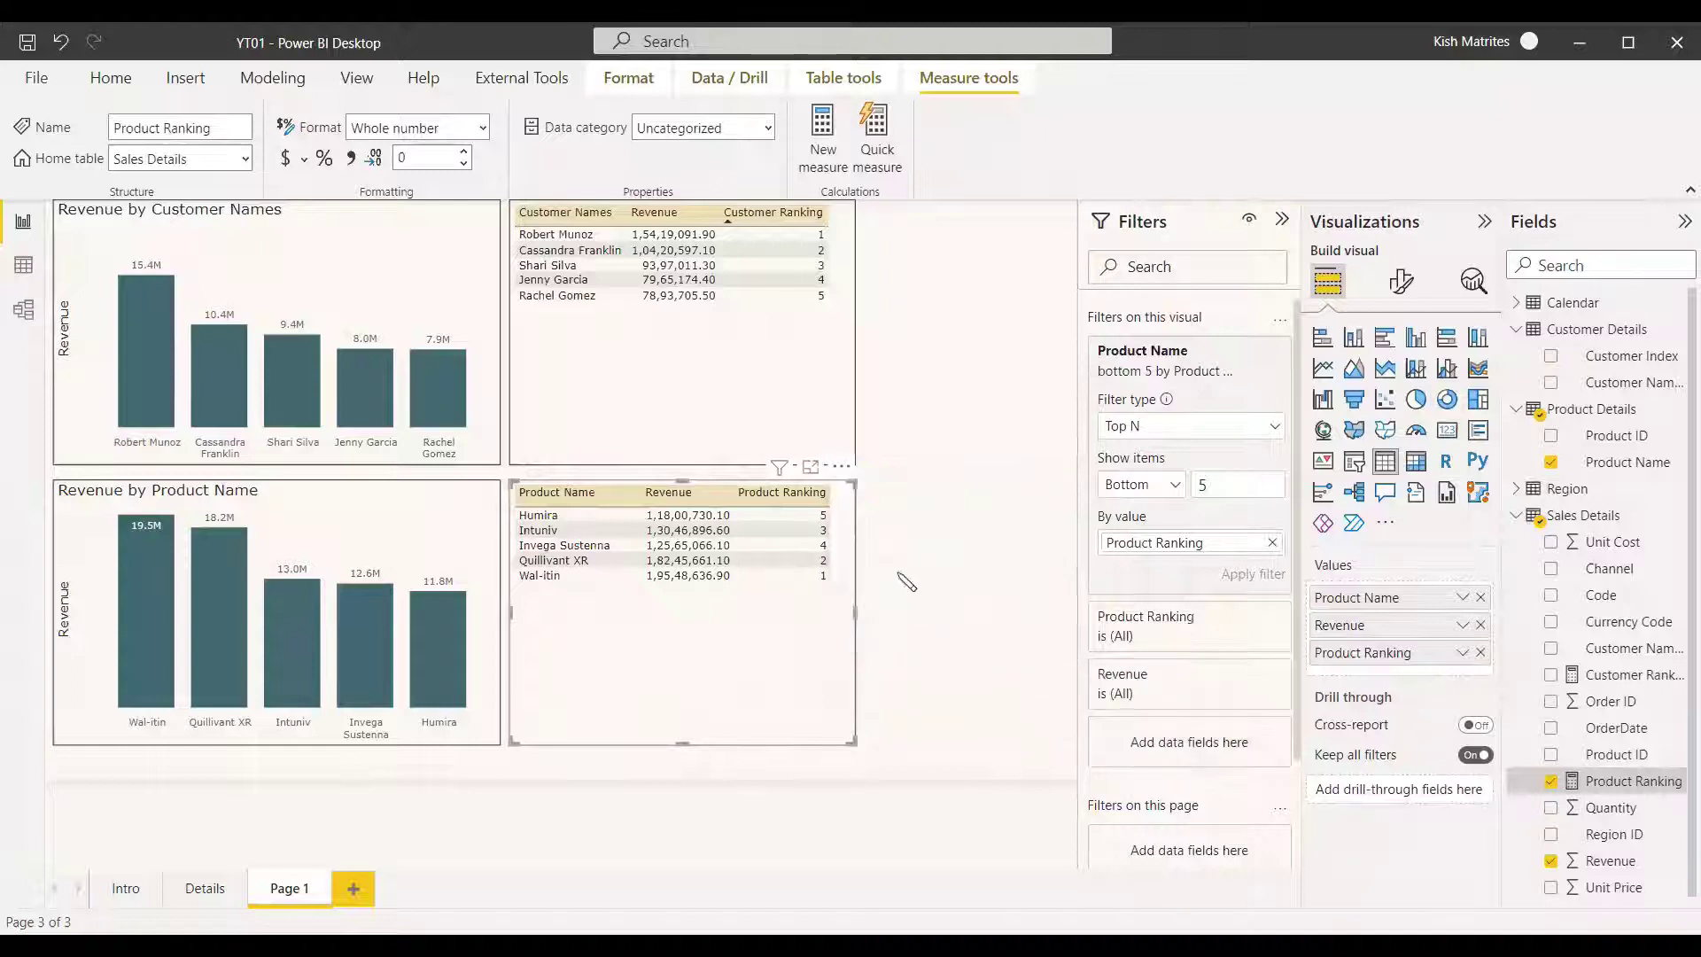
click(840, 465)
click(922, 661)
click(879, 373)
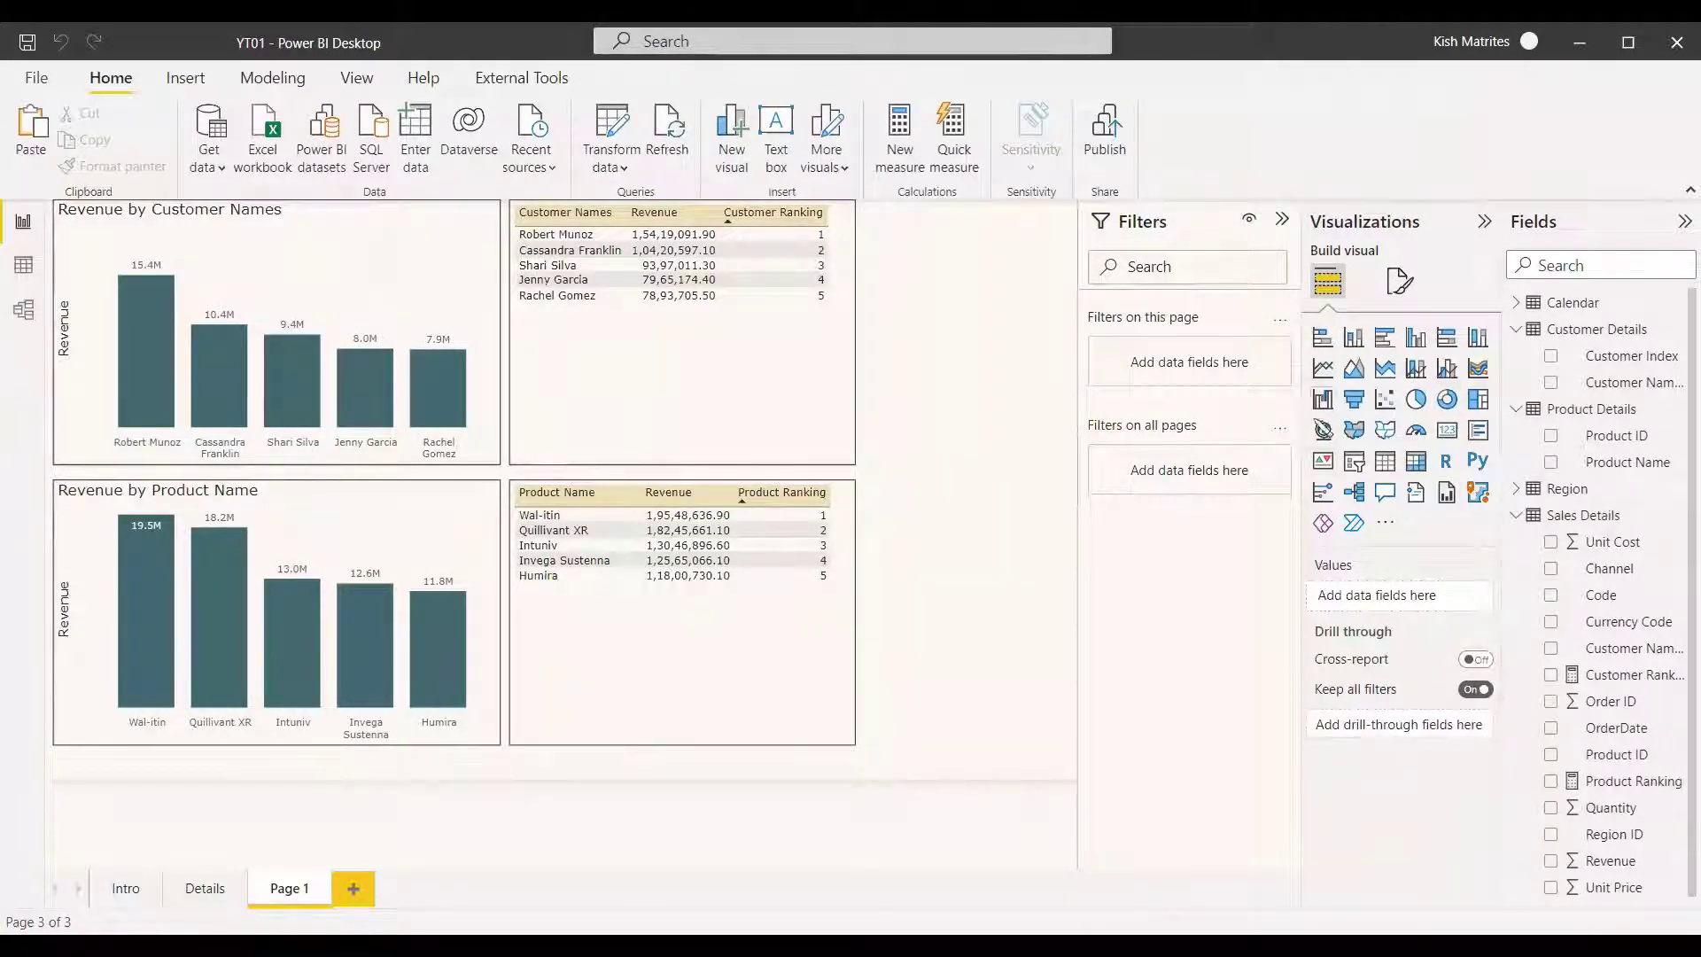
Step: Add a slicer on Region's Country field and select France to filter all visuals
click(1354, 462)
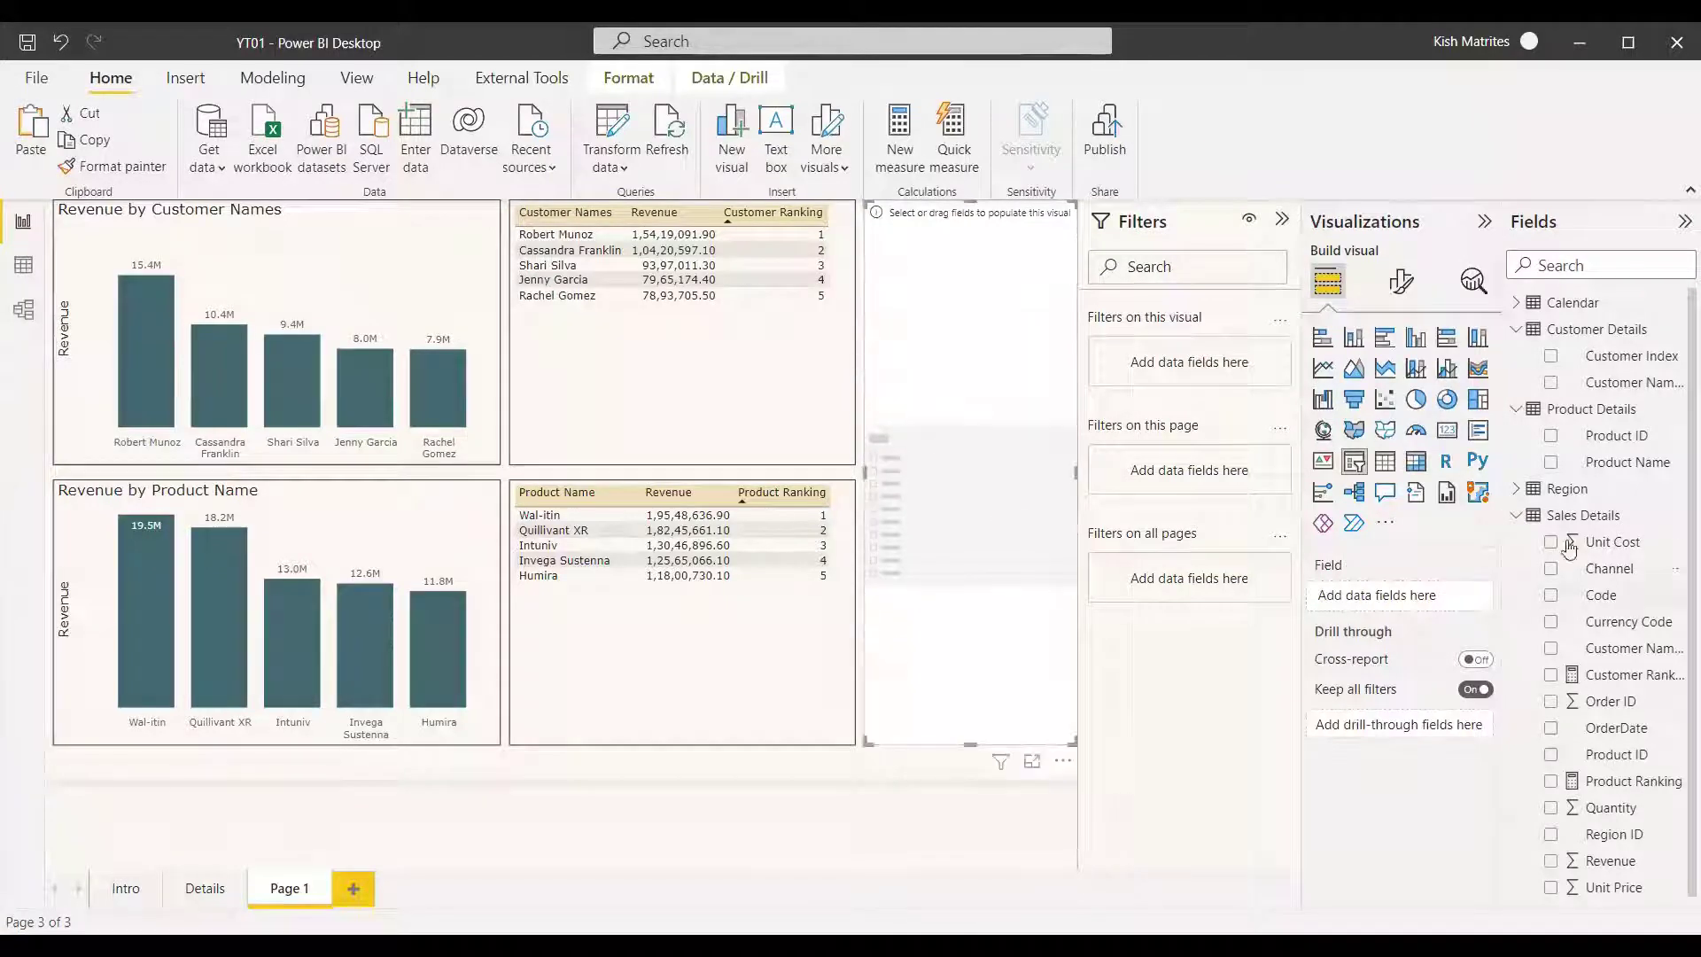
click(1516, 489)
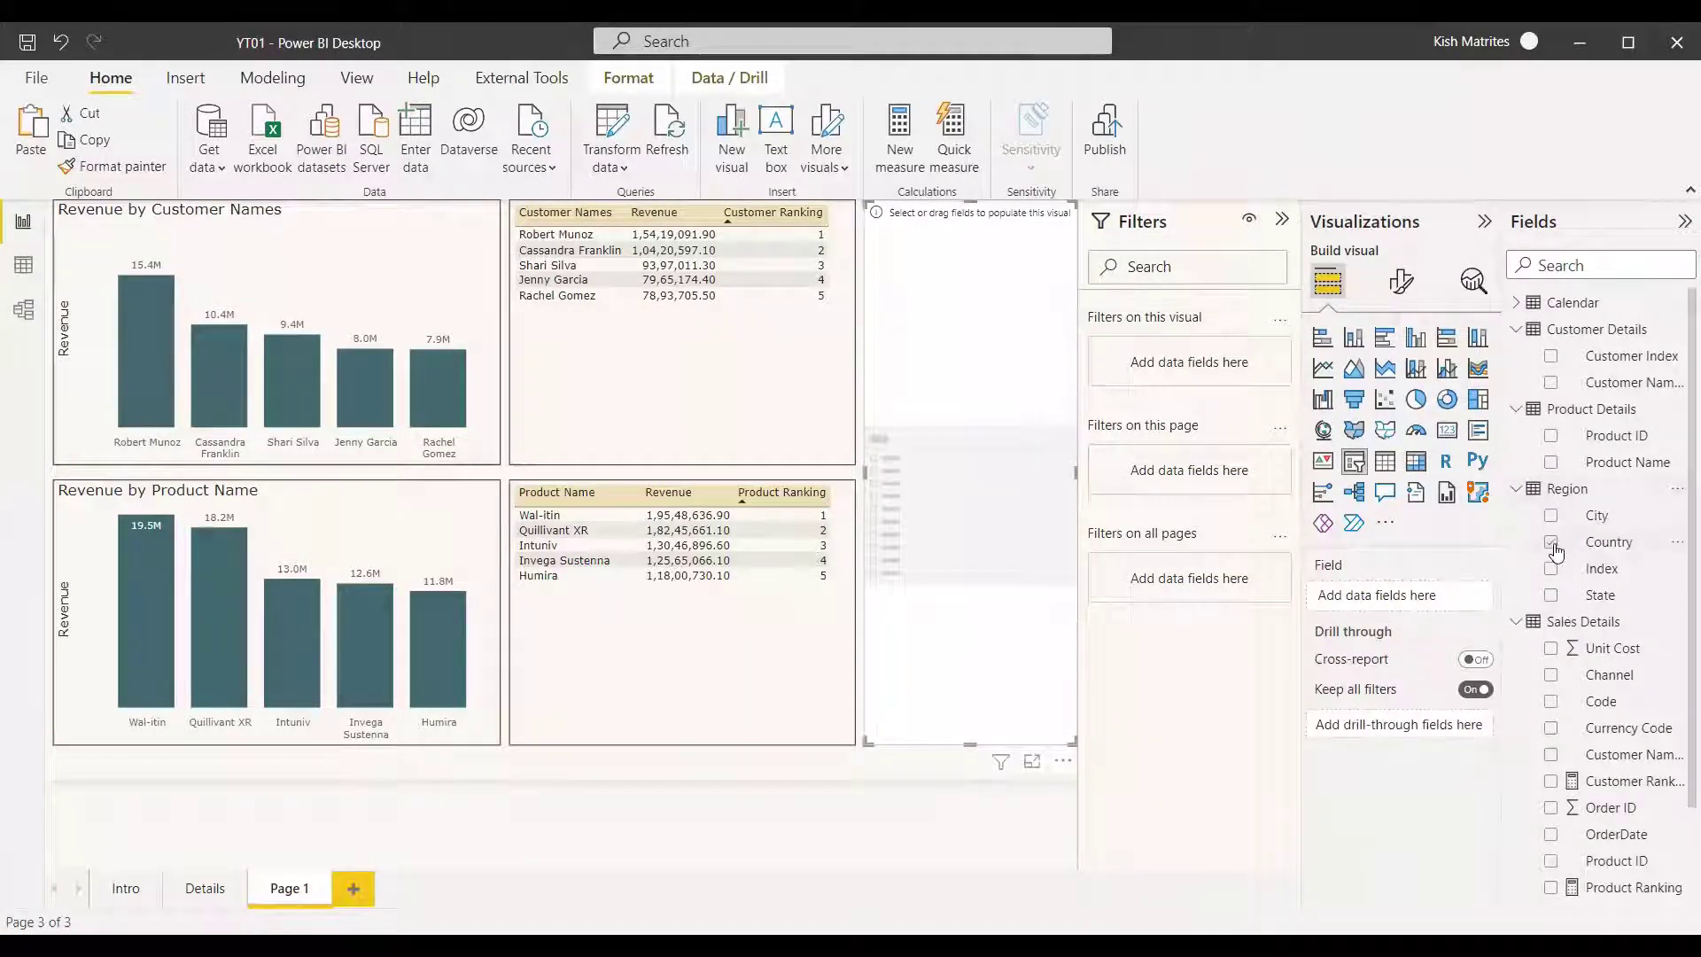
drag(1556, 549, 896, 397)
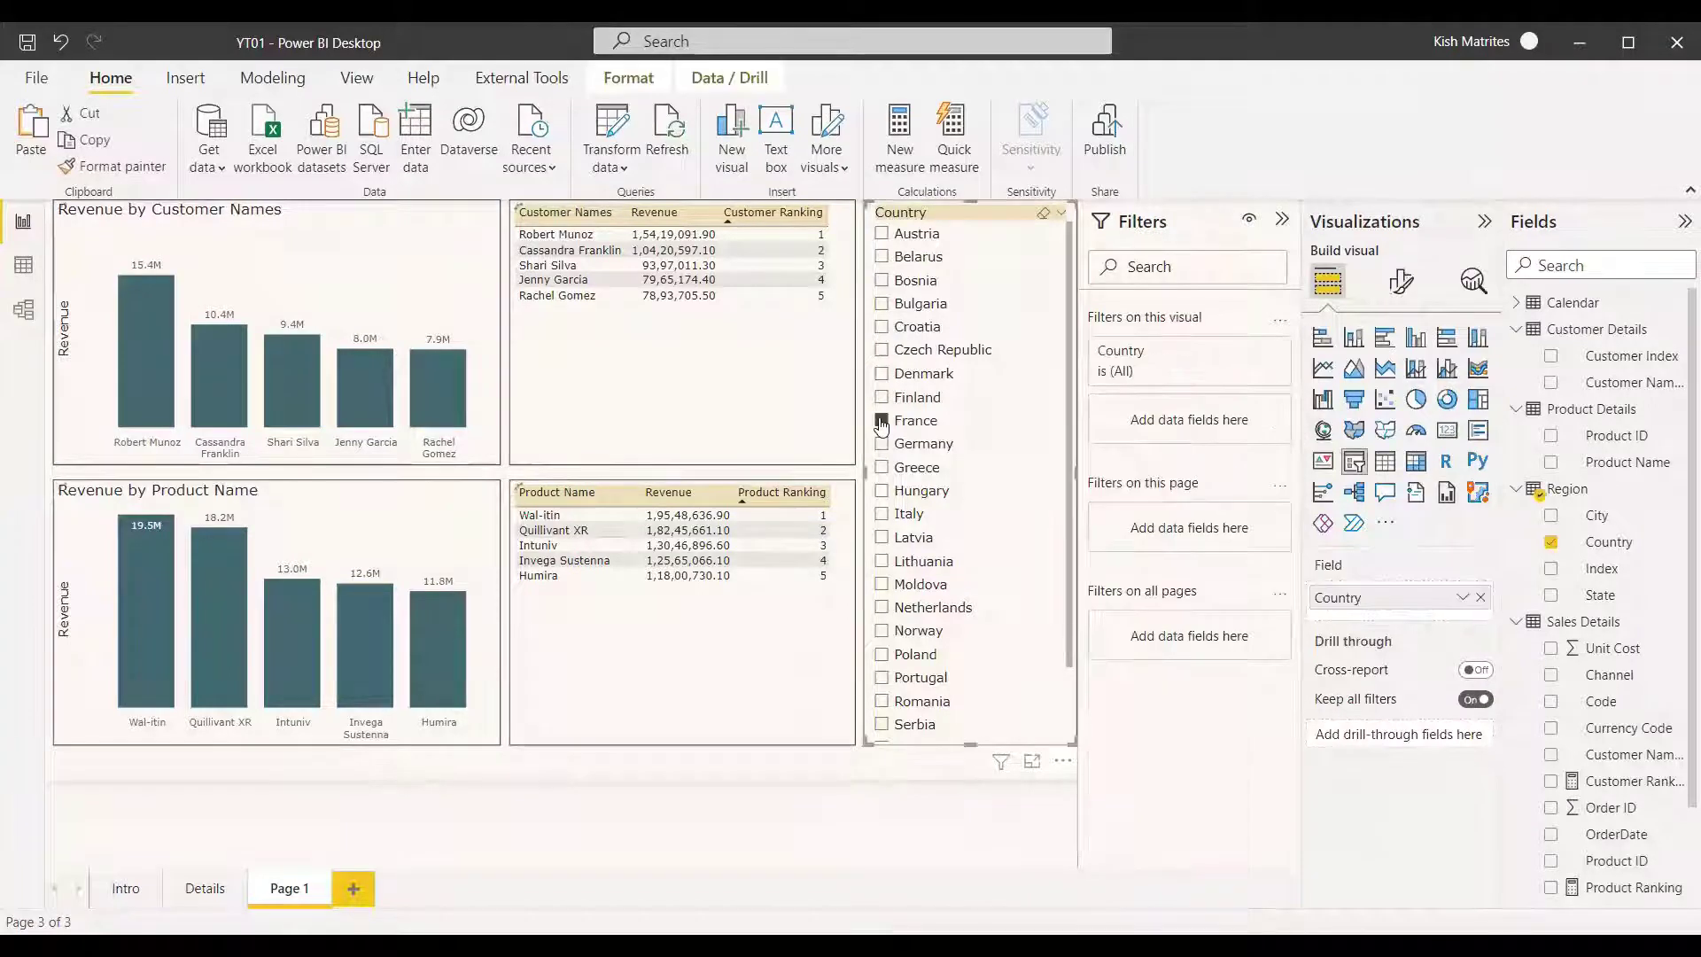
click(882, 421)
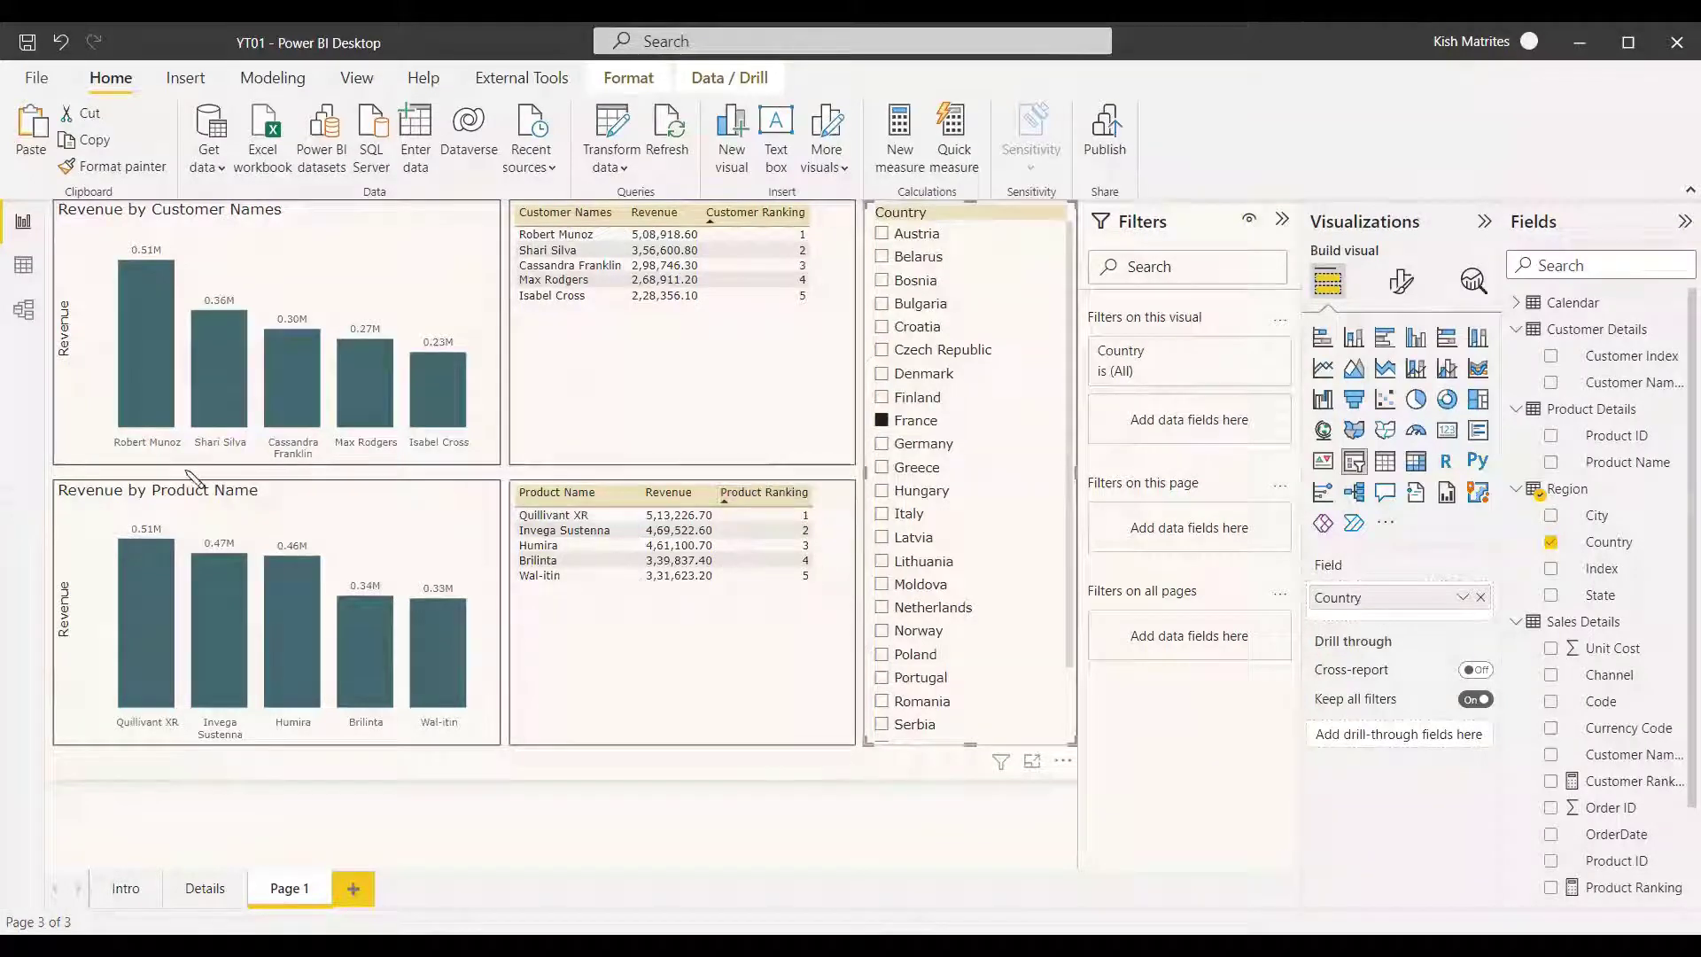
click(880, 633)
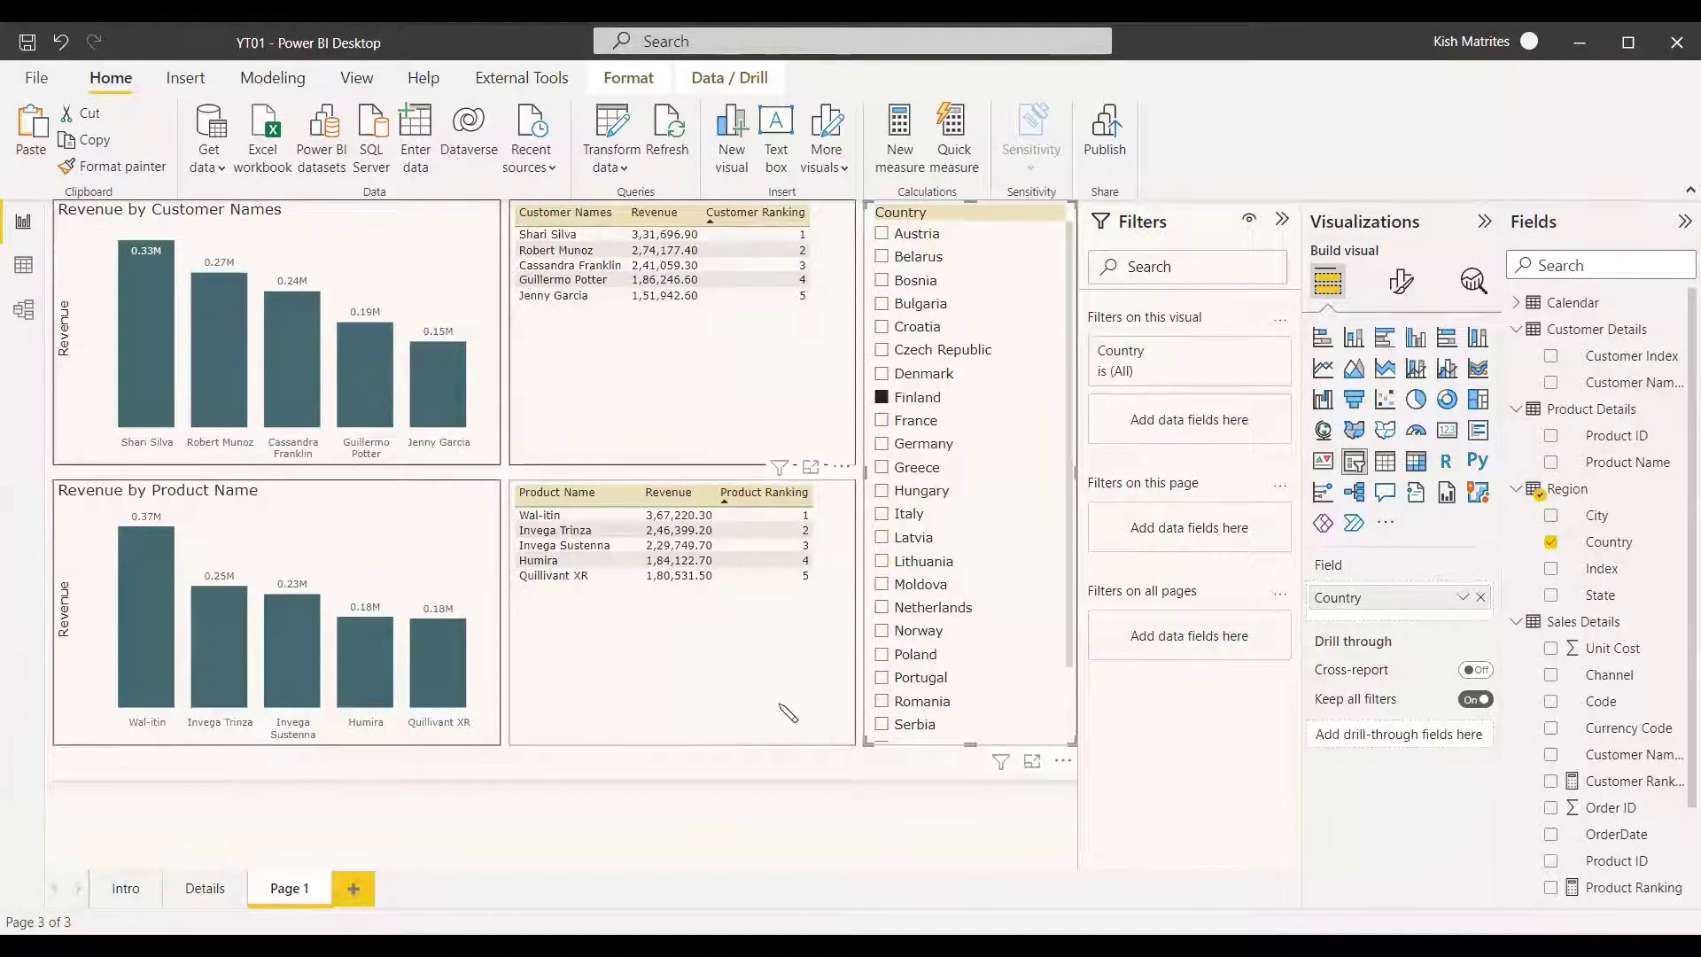
click(882, 399)
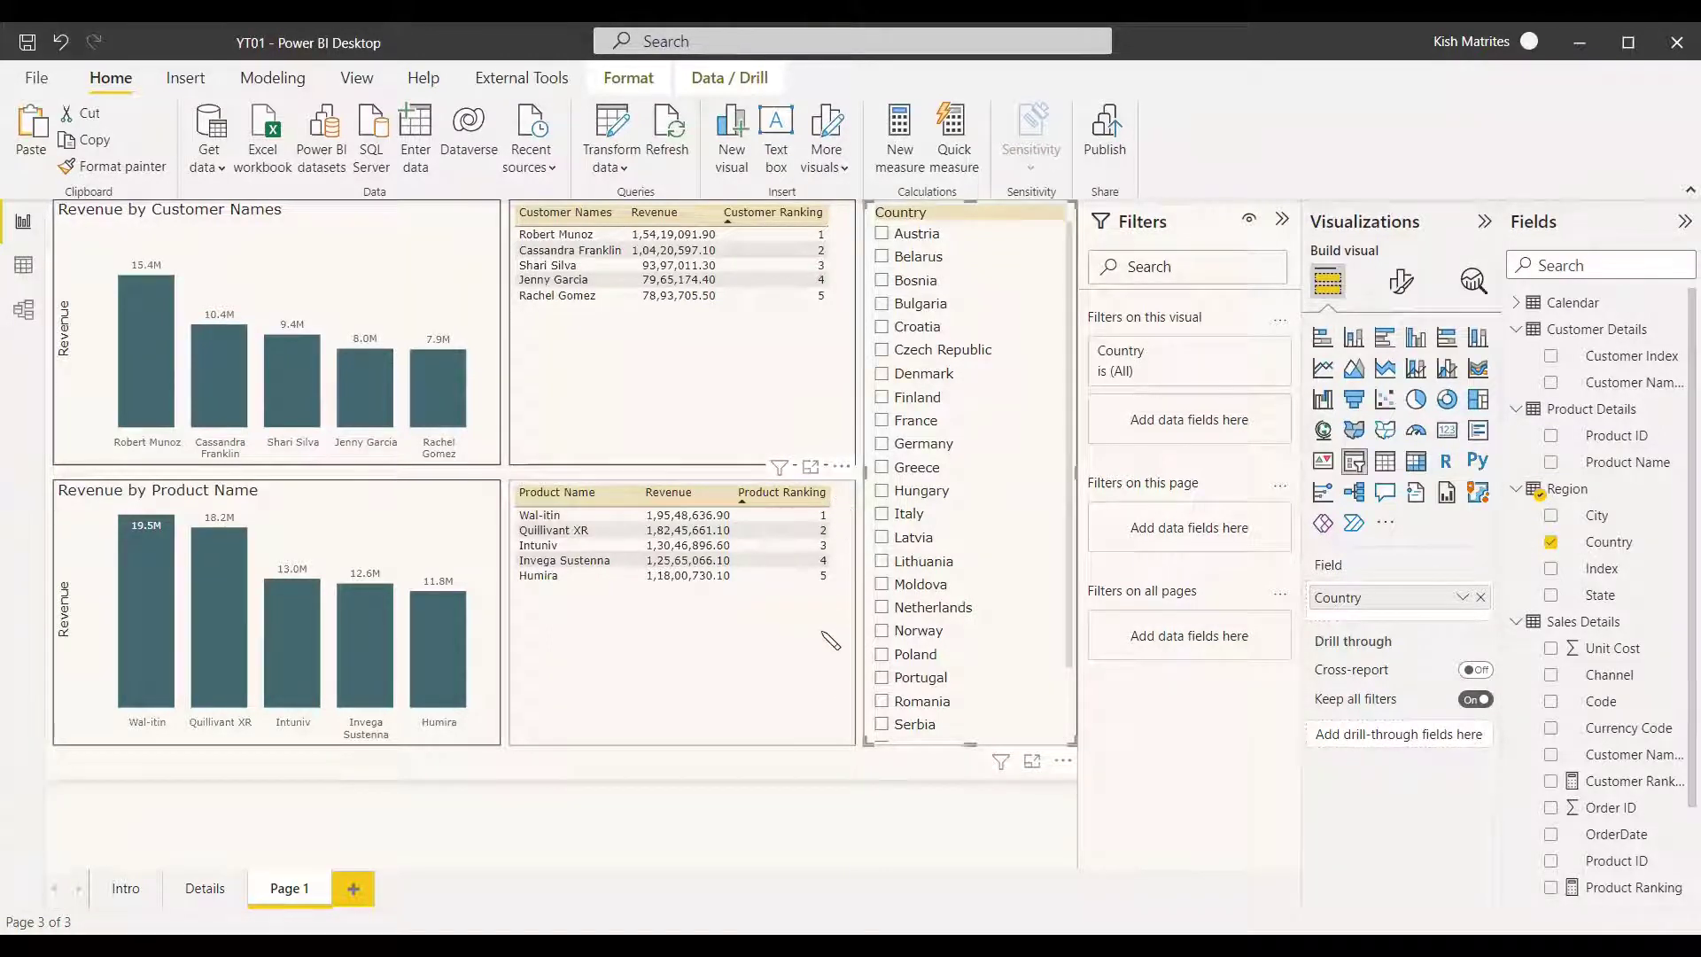
click(866, 783)
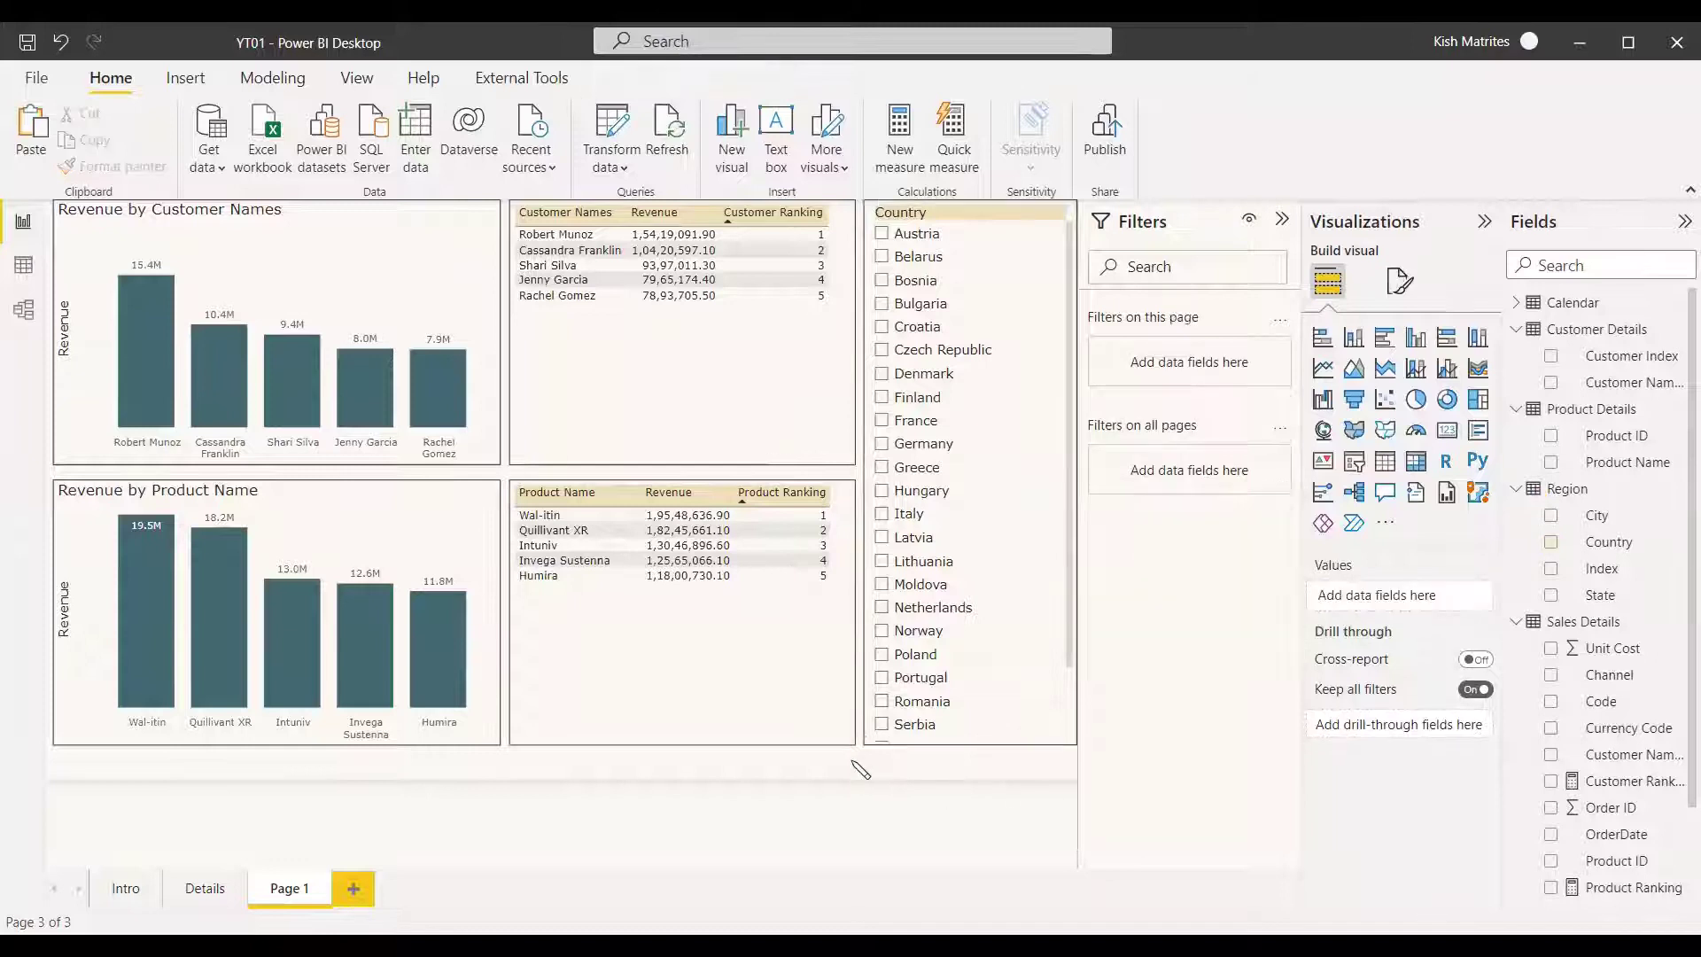